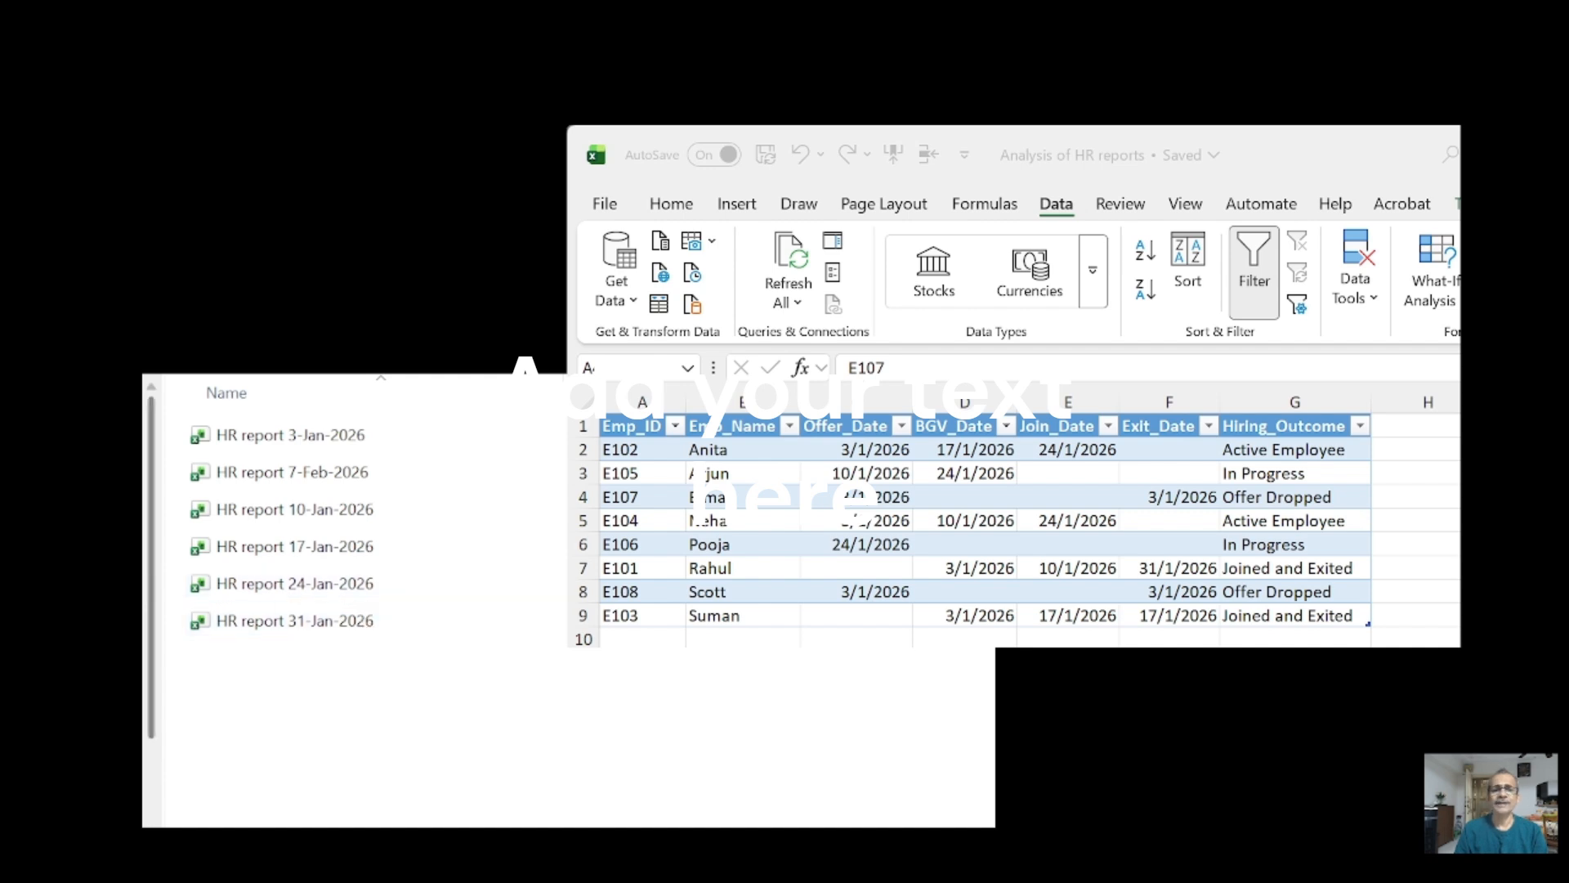
click(869, 596)
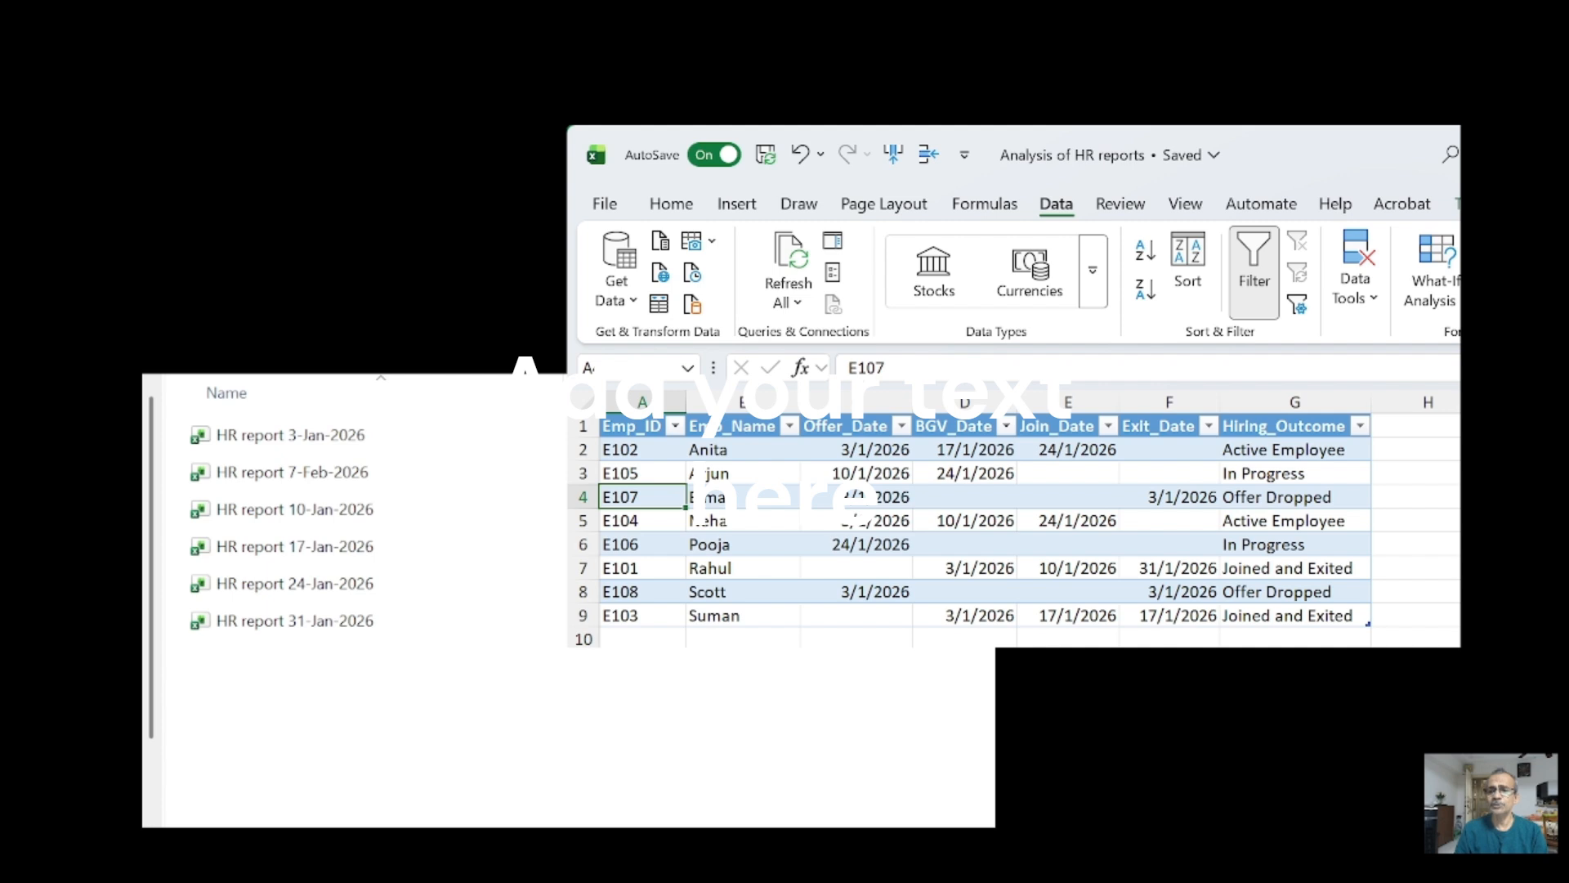
click(891, 689)
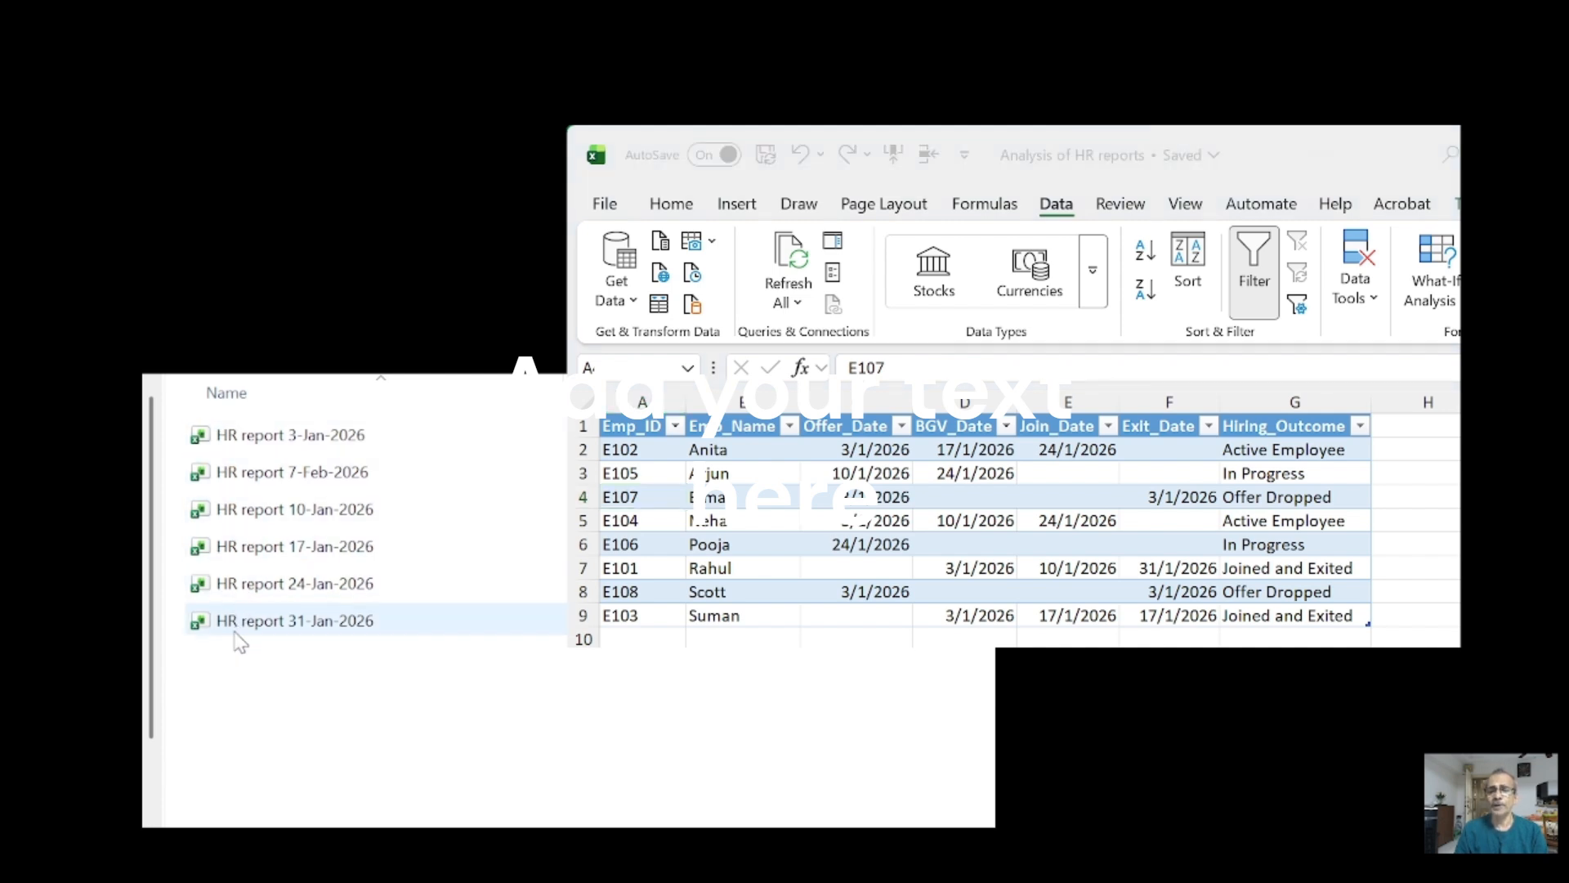
click(904, 646)
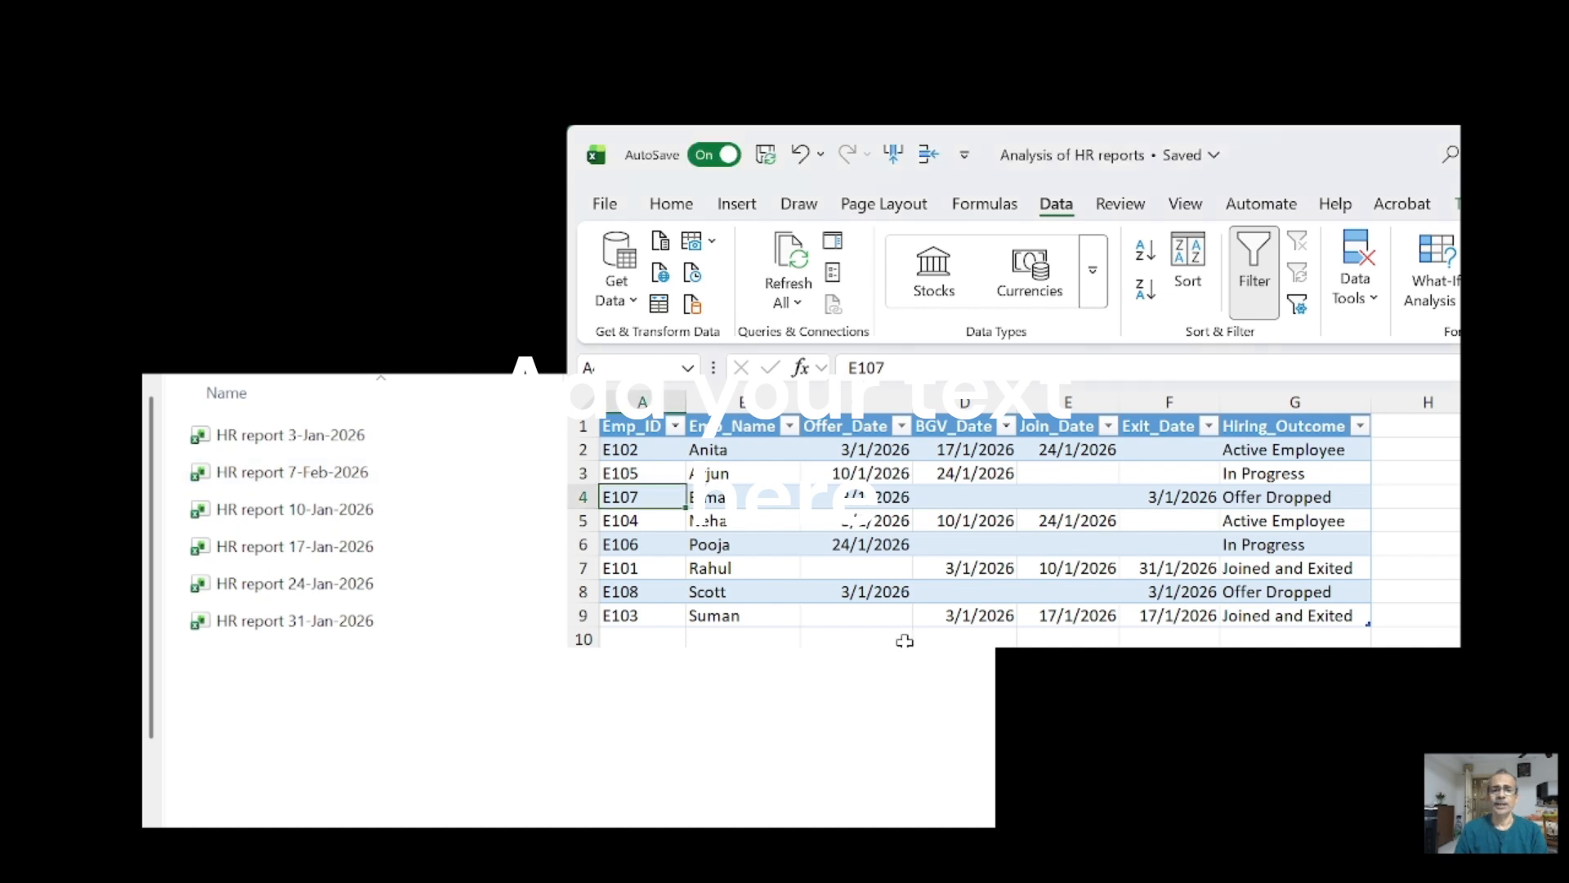
click(1261, 453)
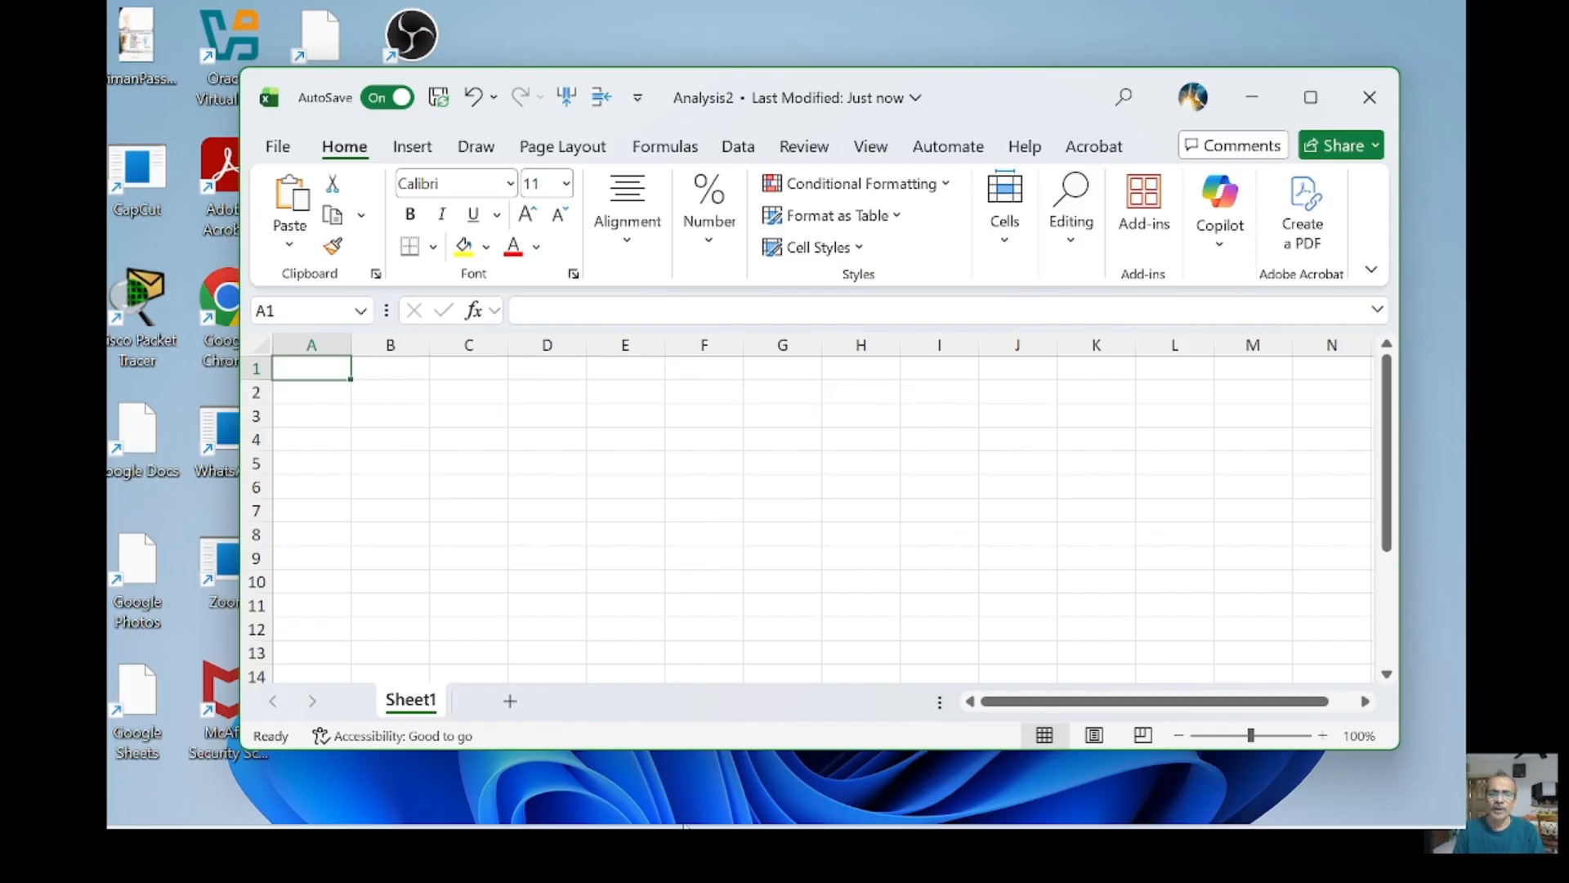
Switch to File Explorer to check the HR report files in the Input Files from HR folder, and return to the blank Analysis2 workbook.
mouse_move(608, 852)
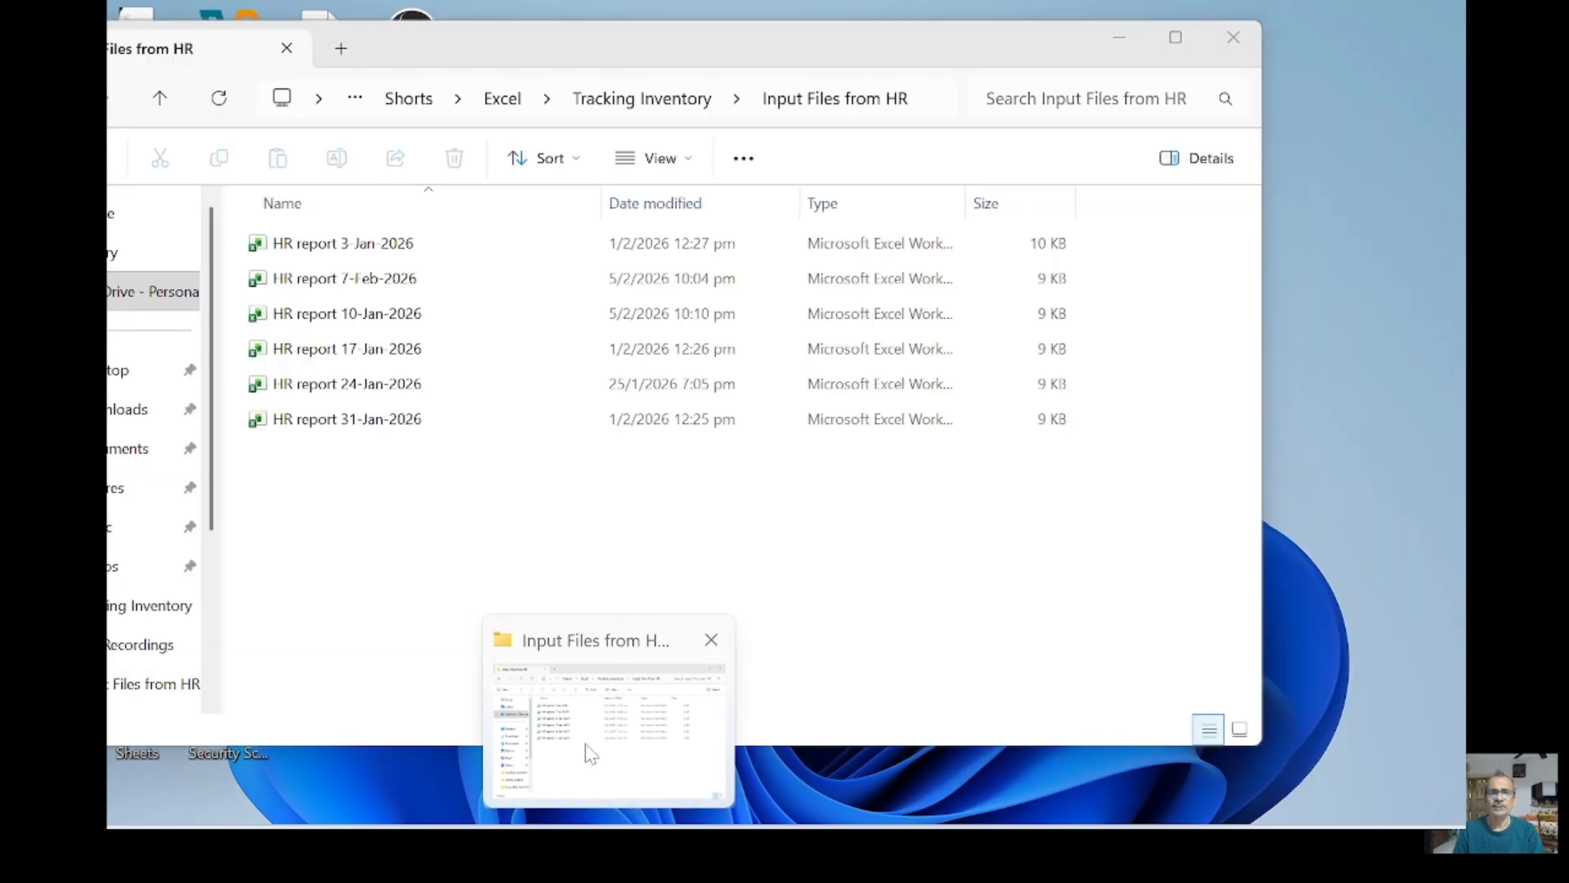
click(587, 748)
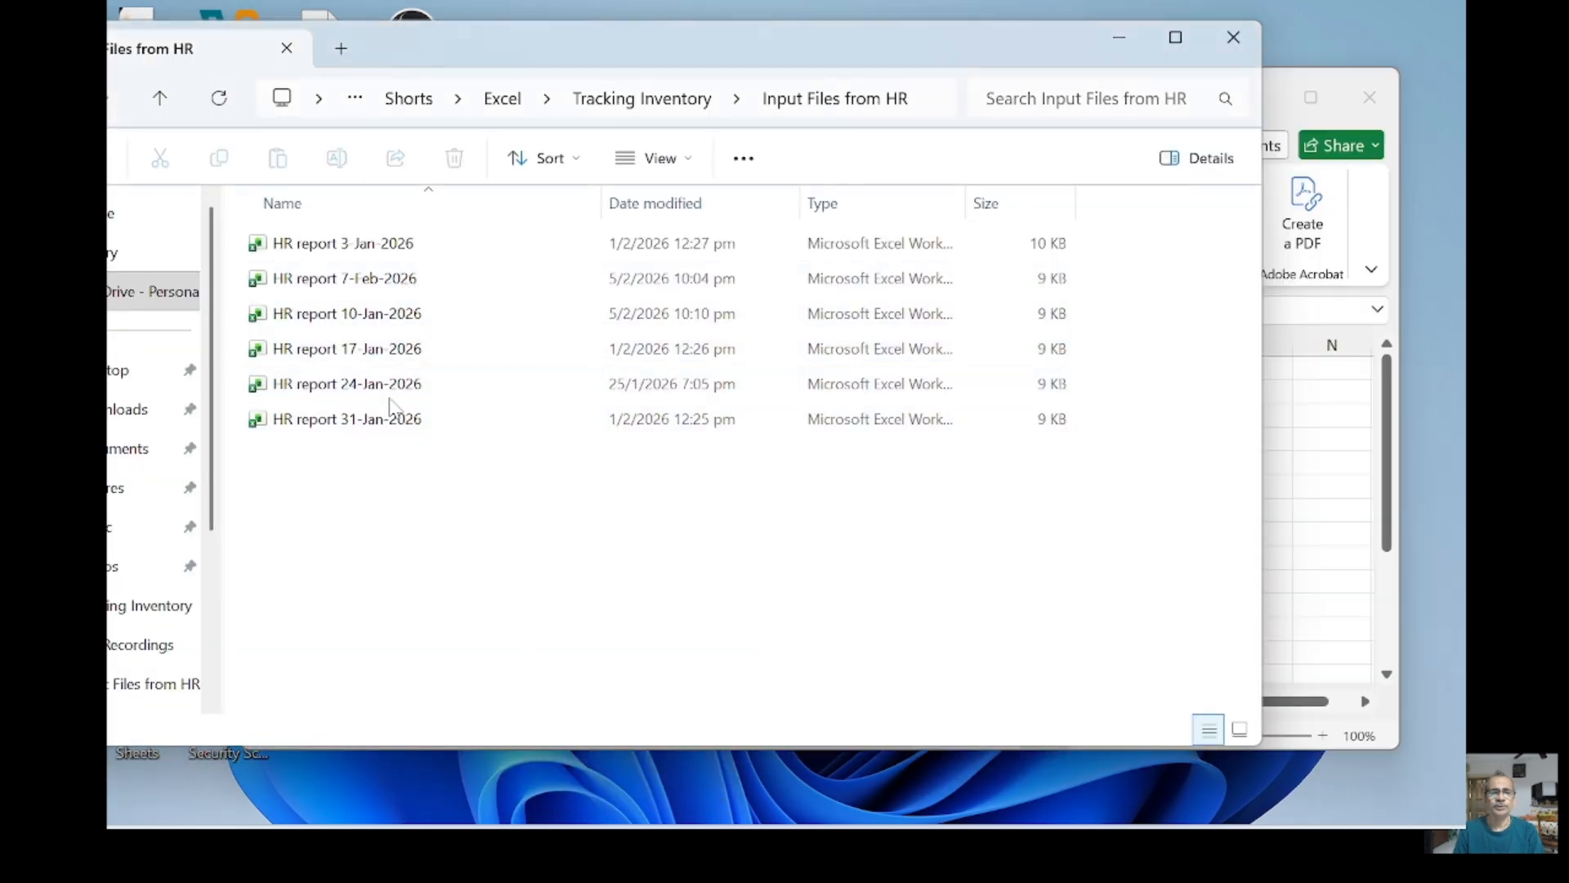
click(1132, 42)
click(638, 440)
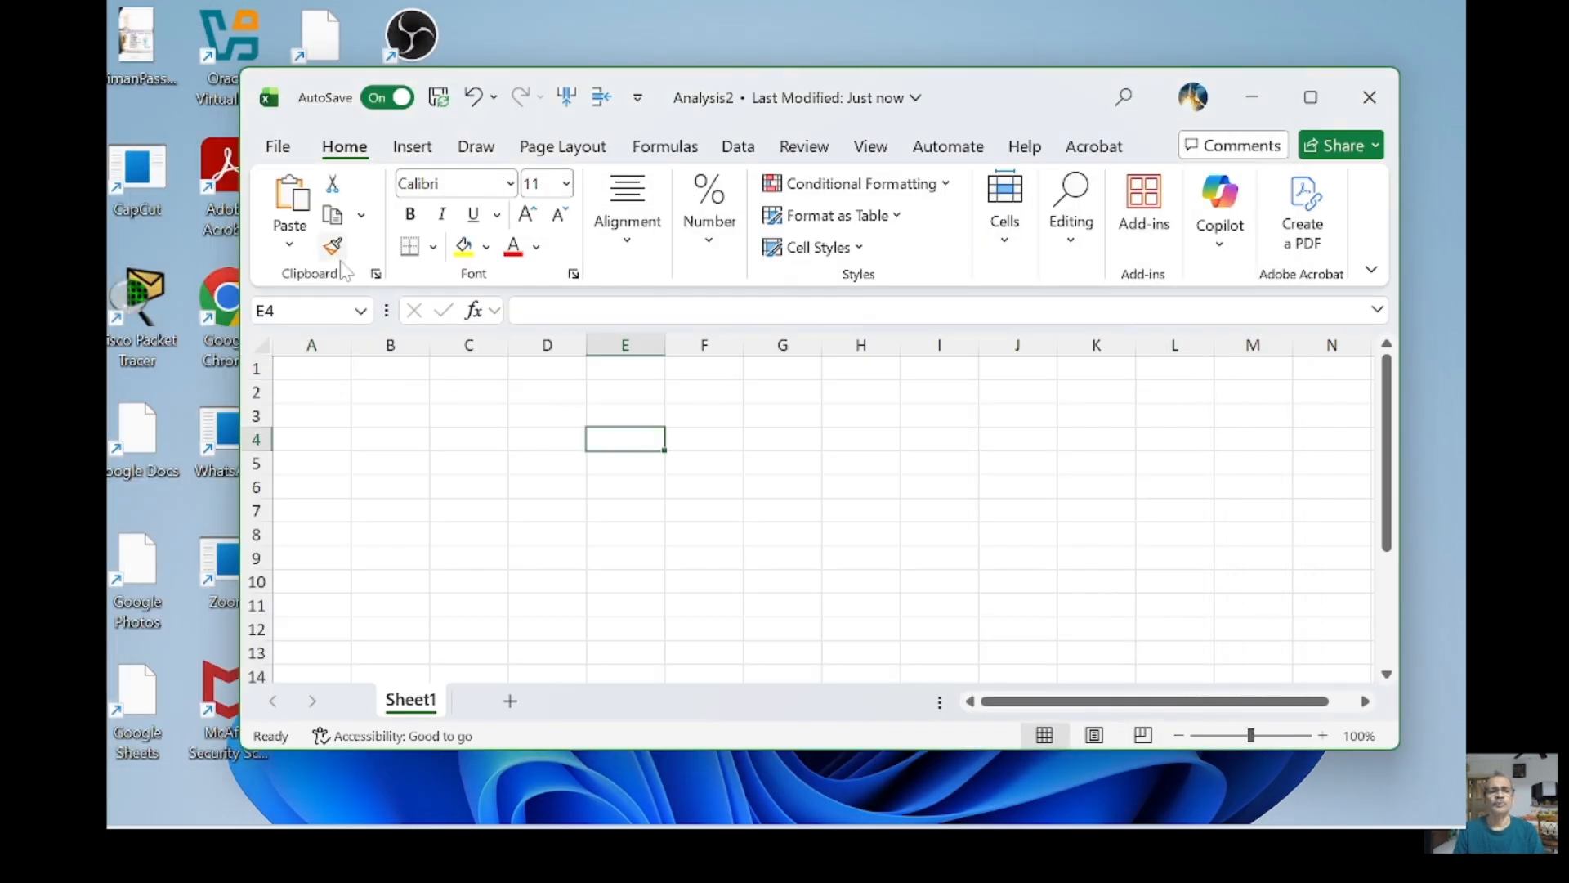
Get data from the Input Files from HR folder and open the file list for transformation in Power Query Editor.
click(738, 146)
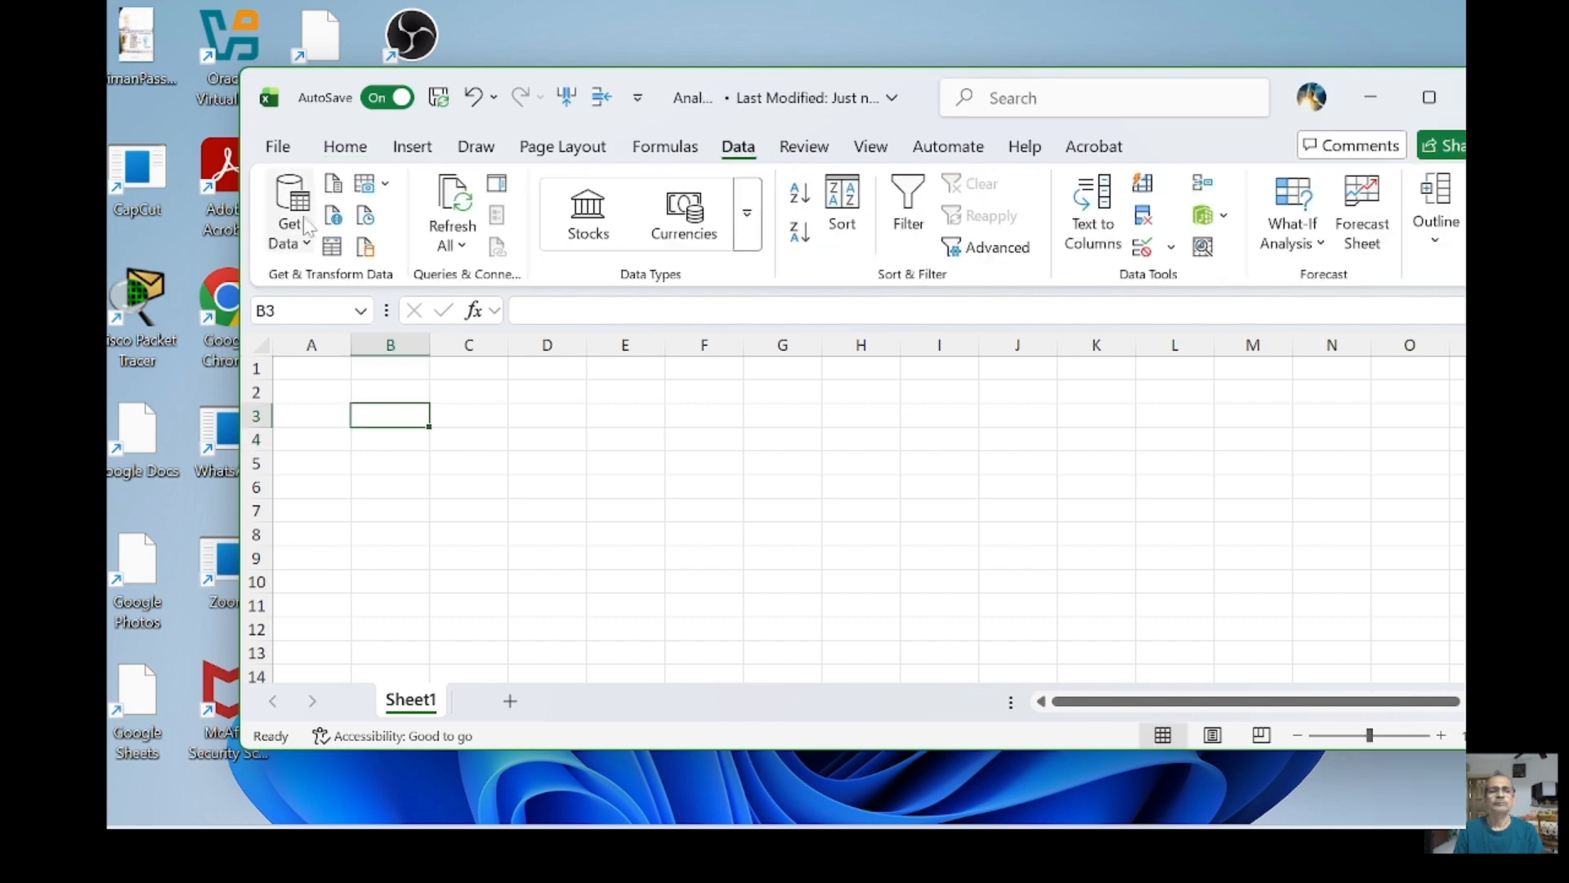
click(304, 242)
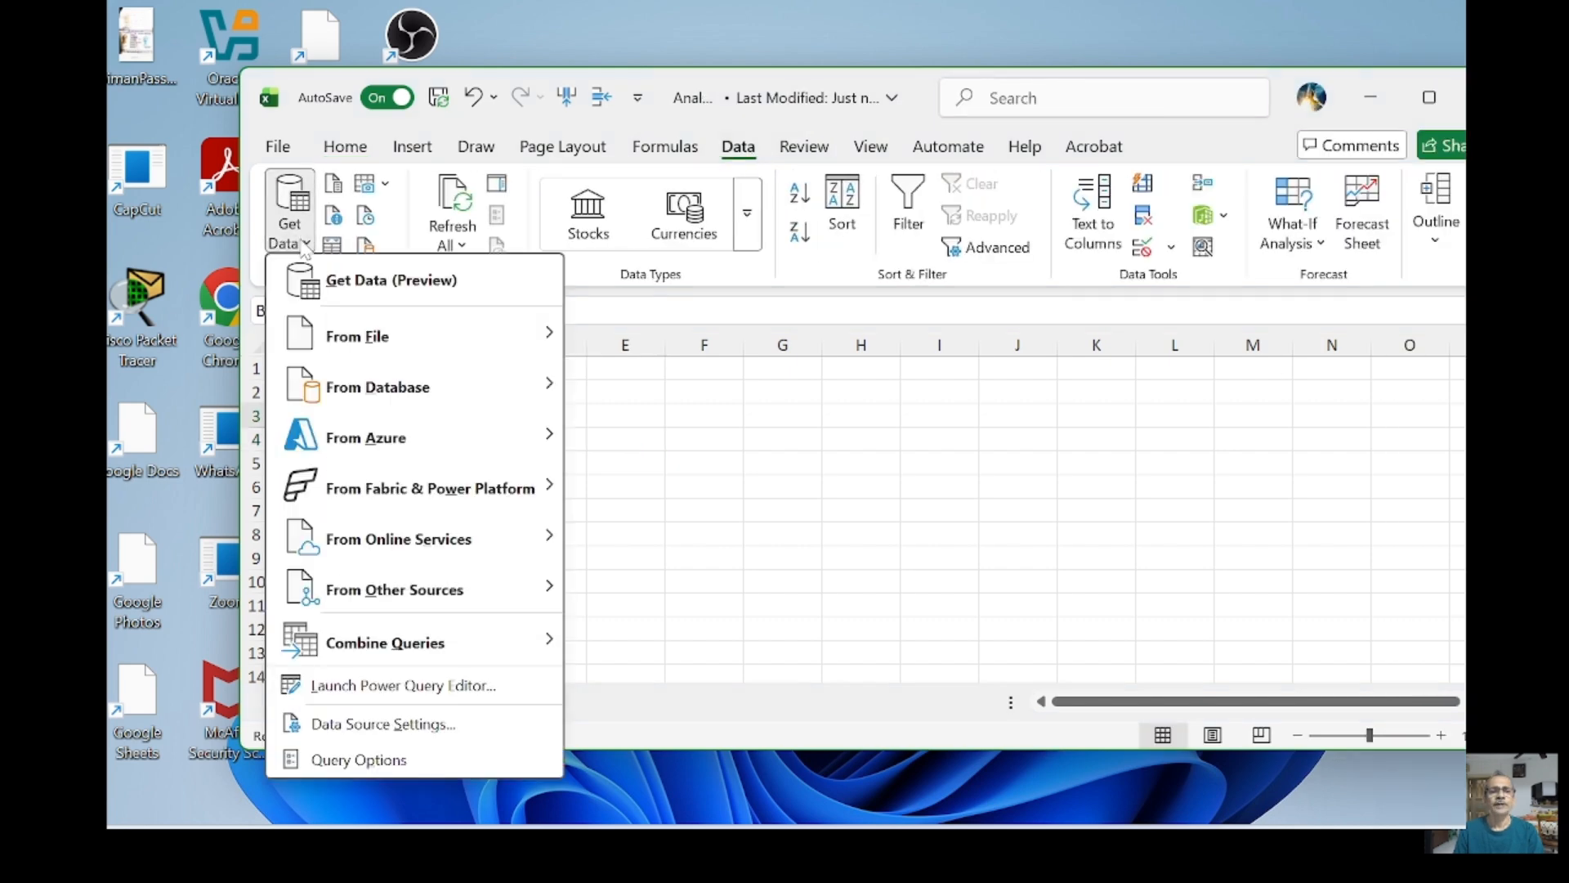
mouse_move(431, 349)
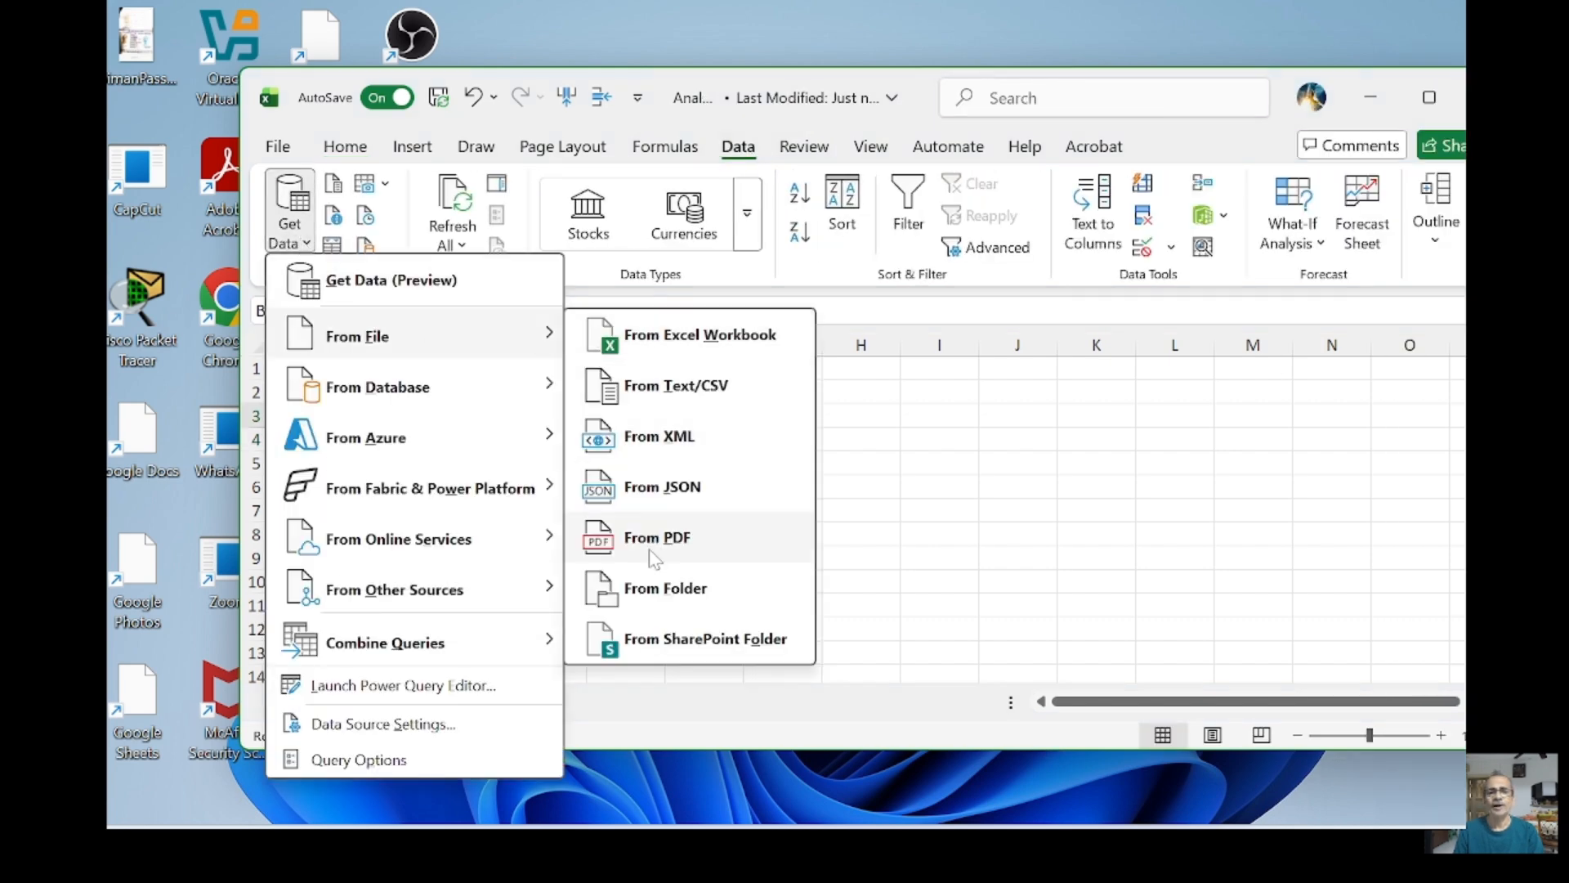
click(648, 589)
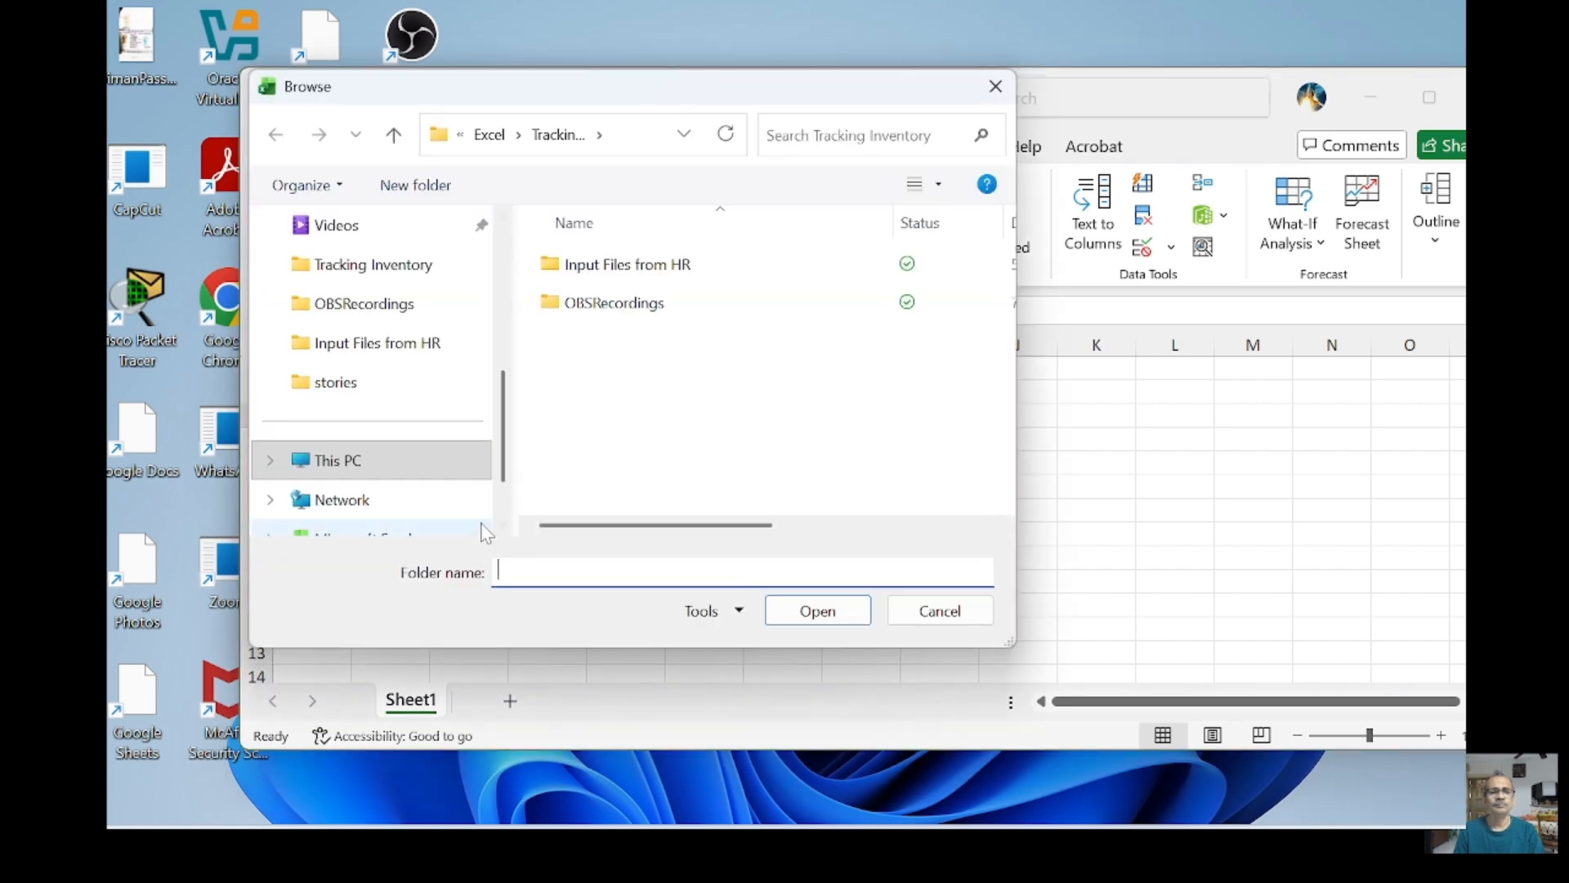
click(382, 352)
click(809, 610)
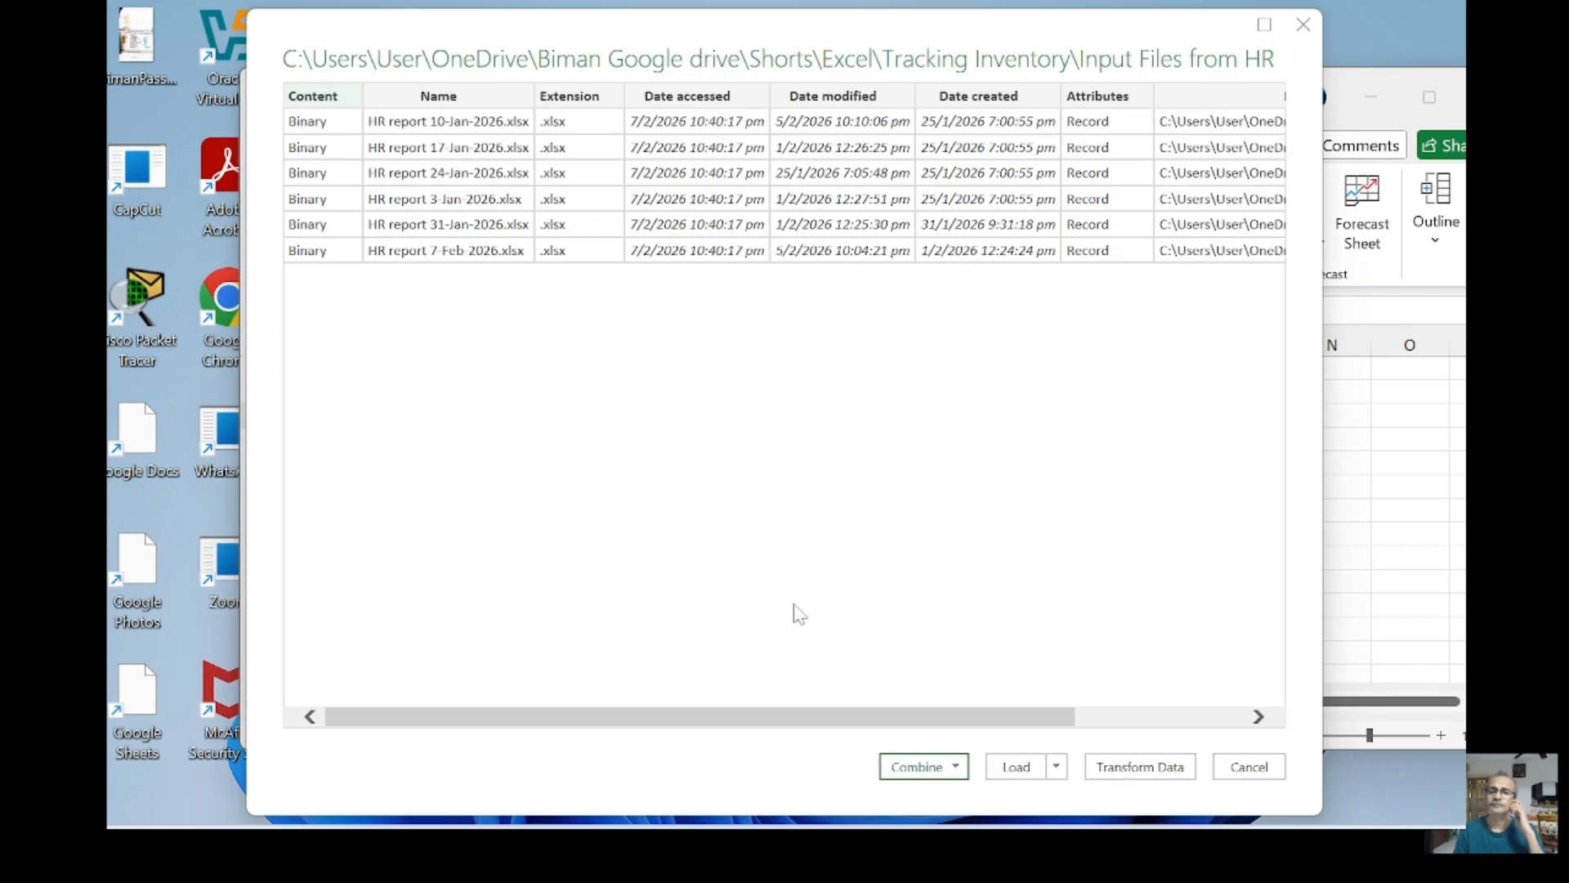
click(1156, 767)
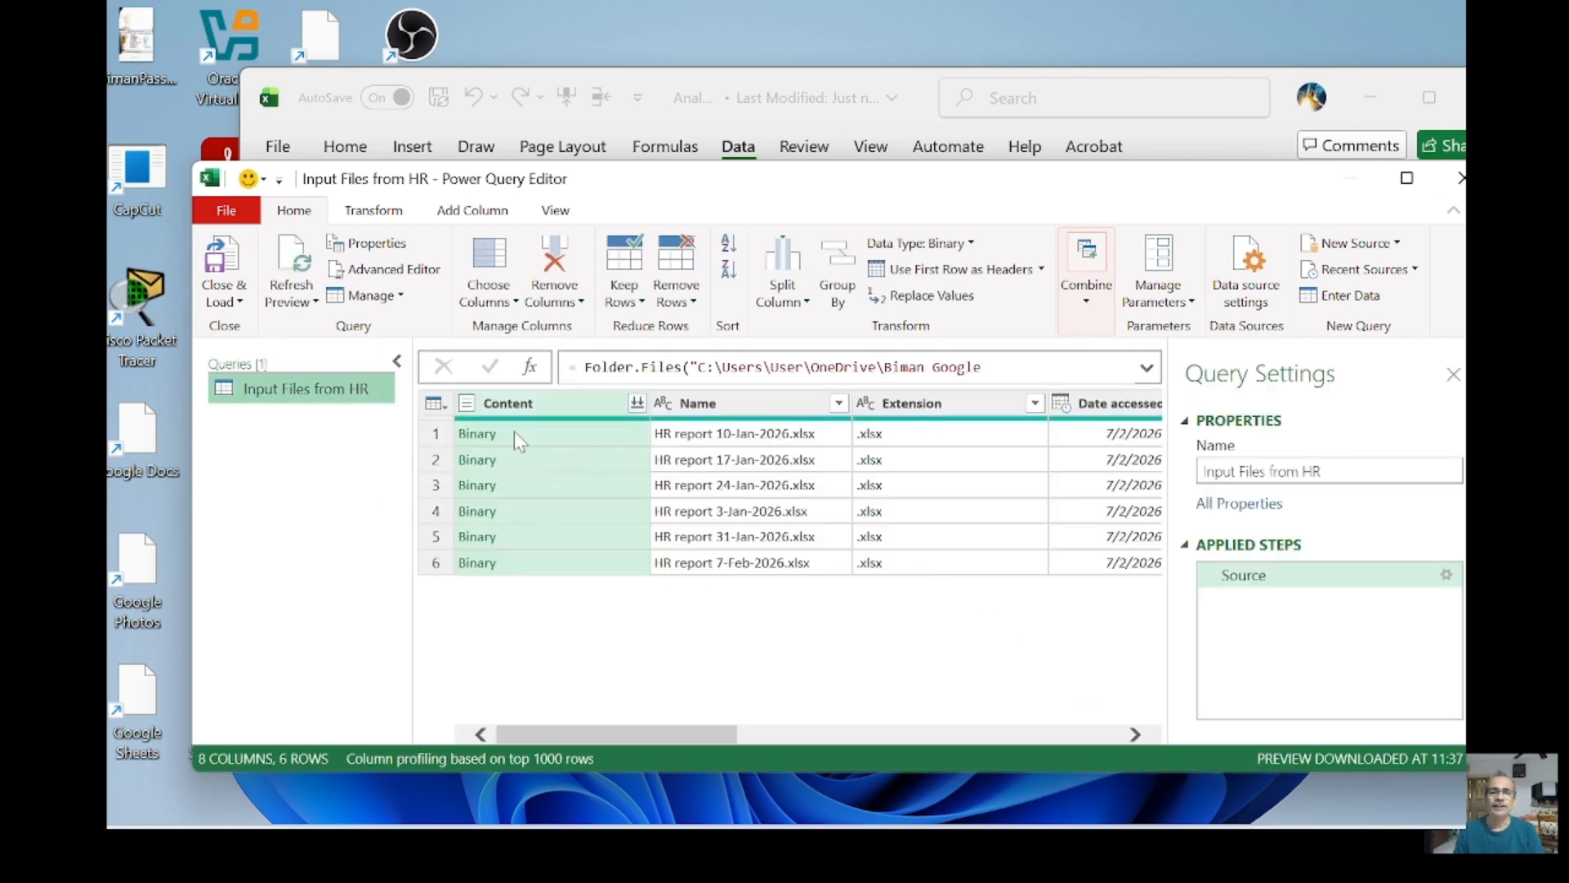
Remove all columns except Content from the Input Files from HR query.
right_click(545, 415)
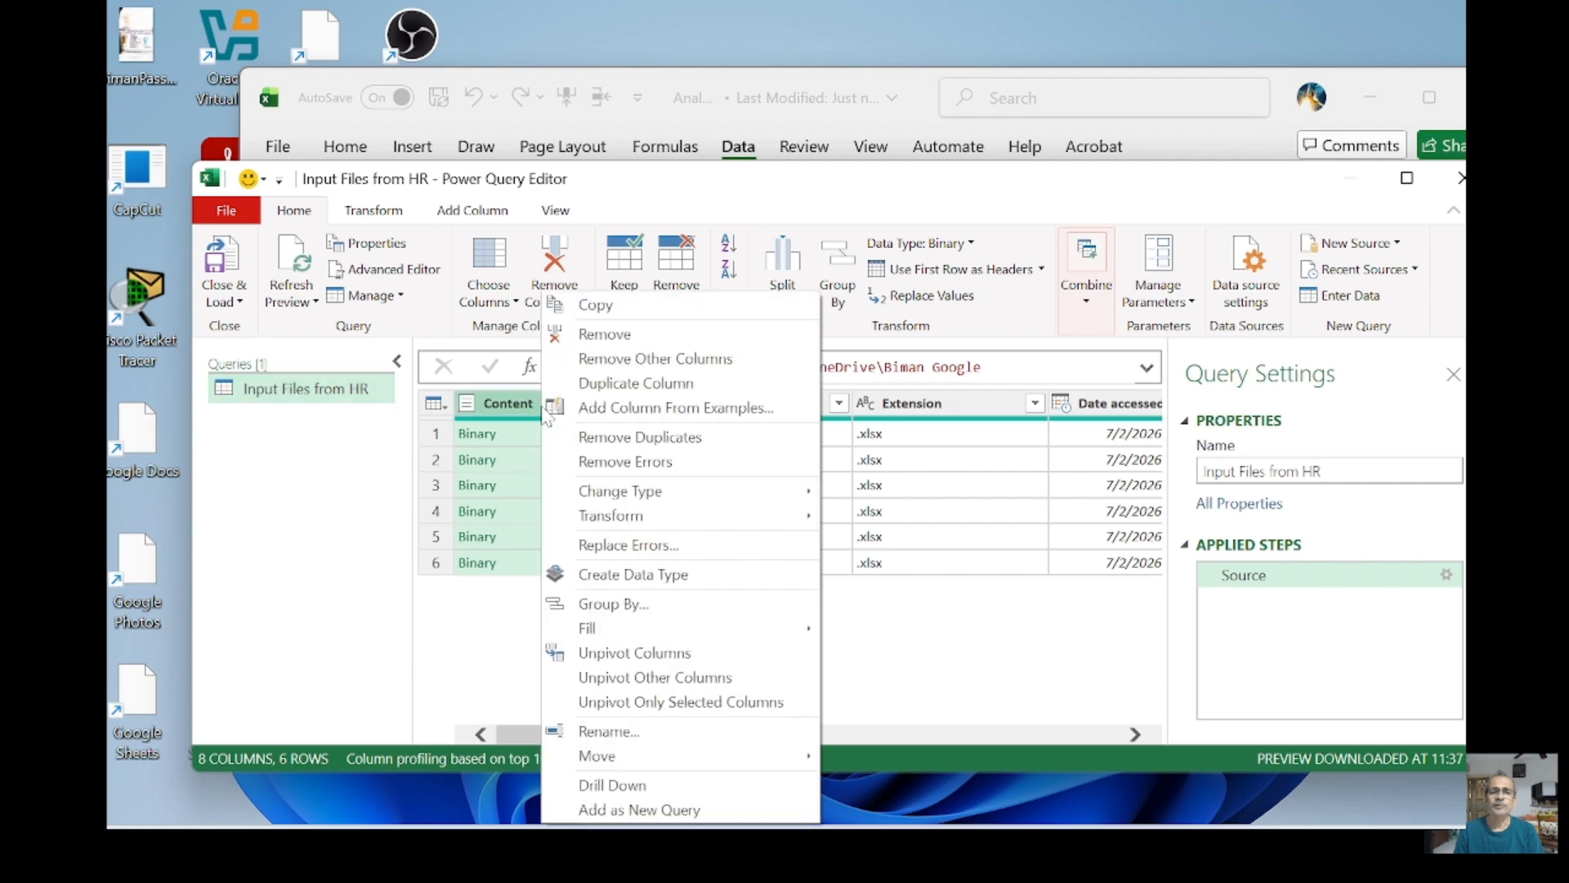
click(629, 363)
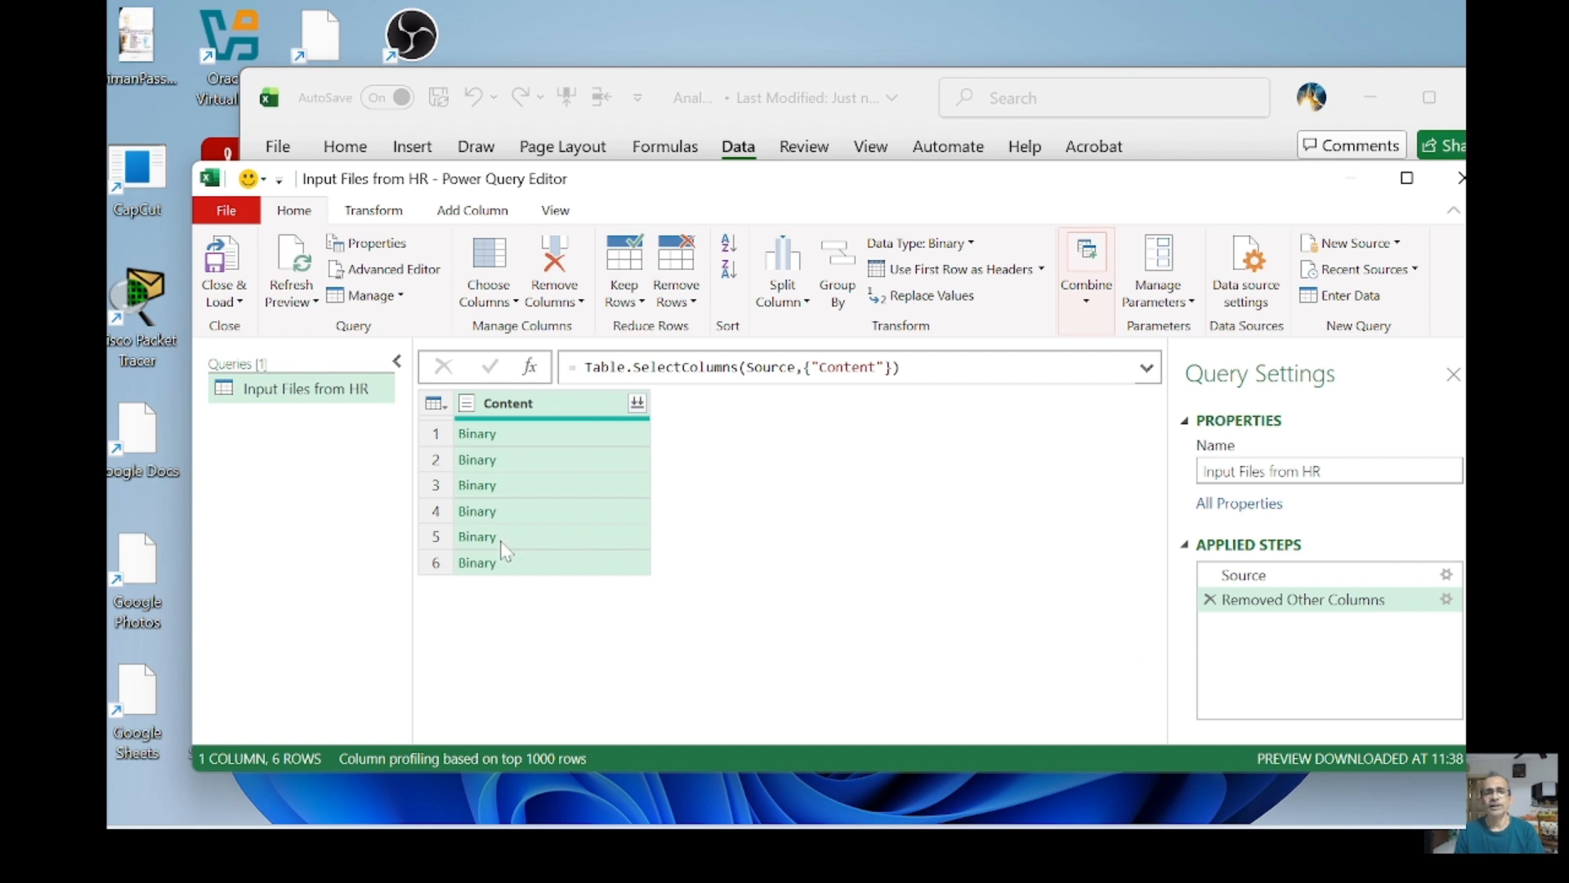
scroll(1267, 320, down, 2)
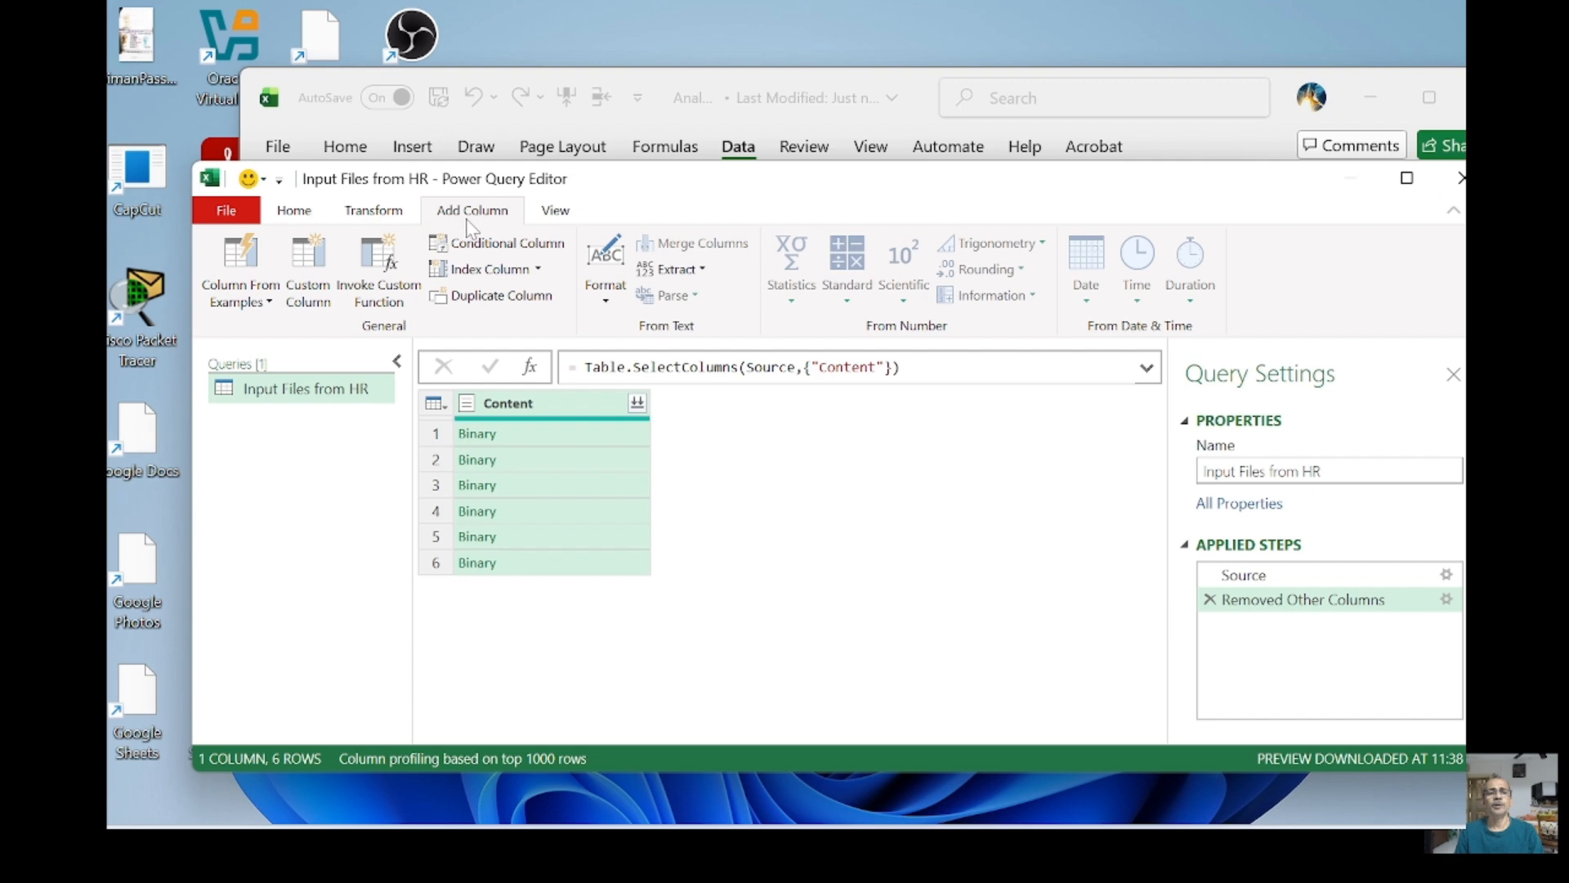
Start a new custom column and name it ExtractedData.
click(301, 264)
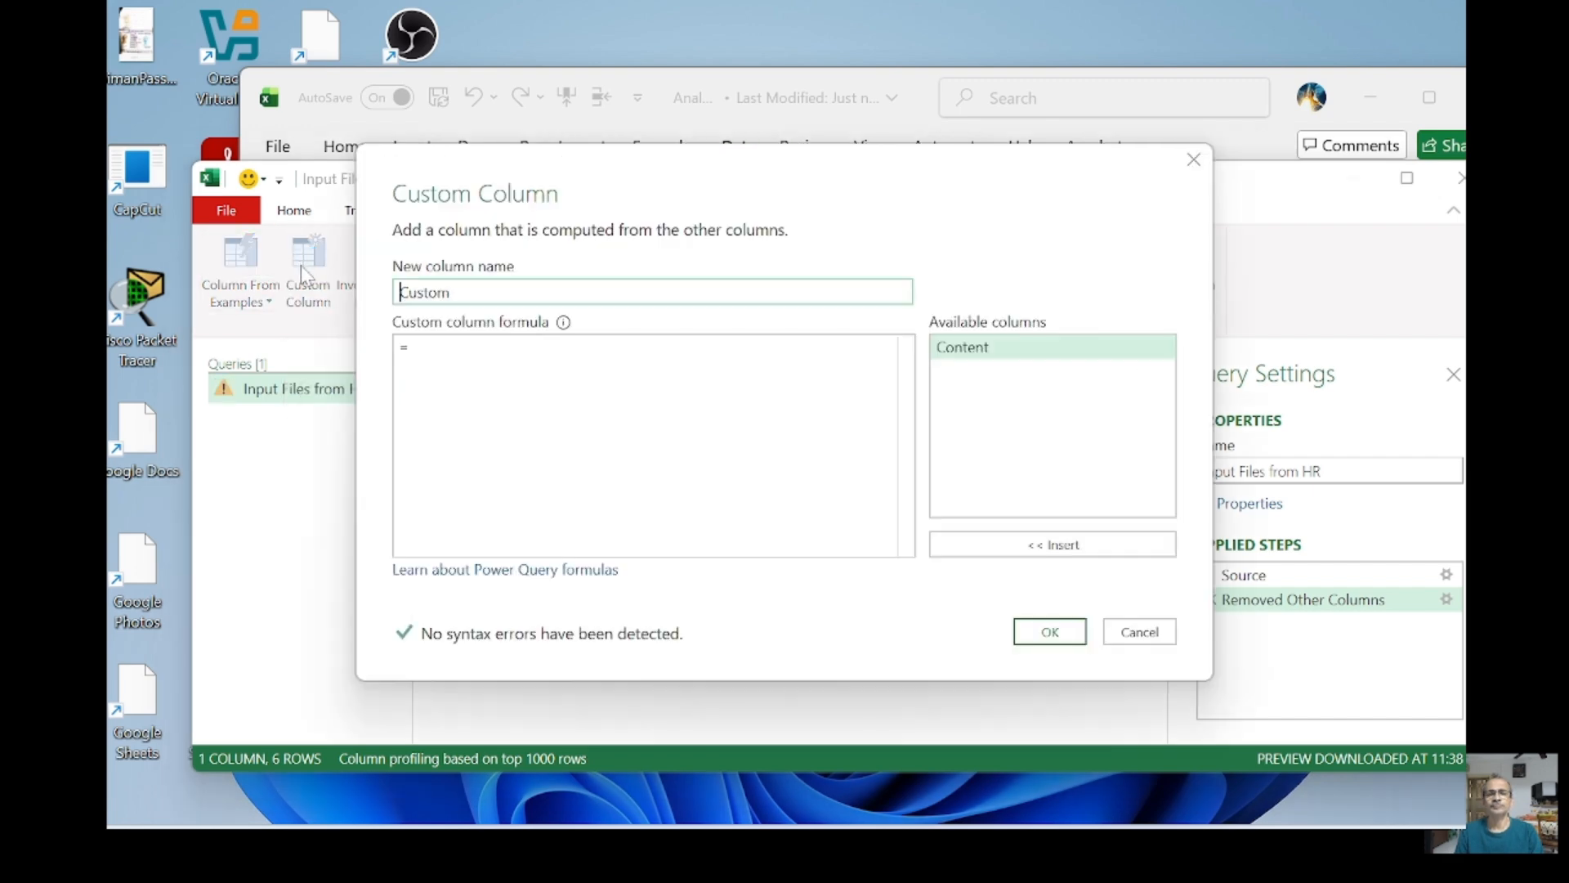
double_click(440, 296)
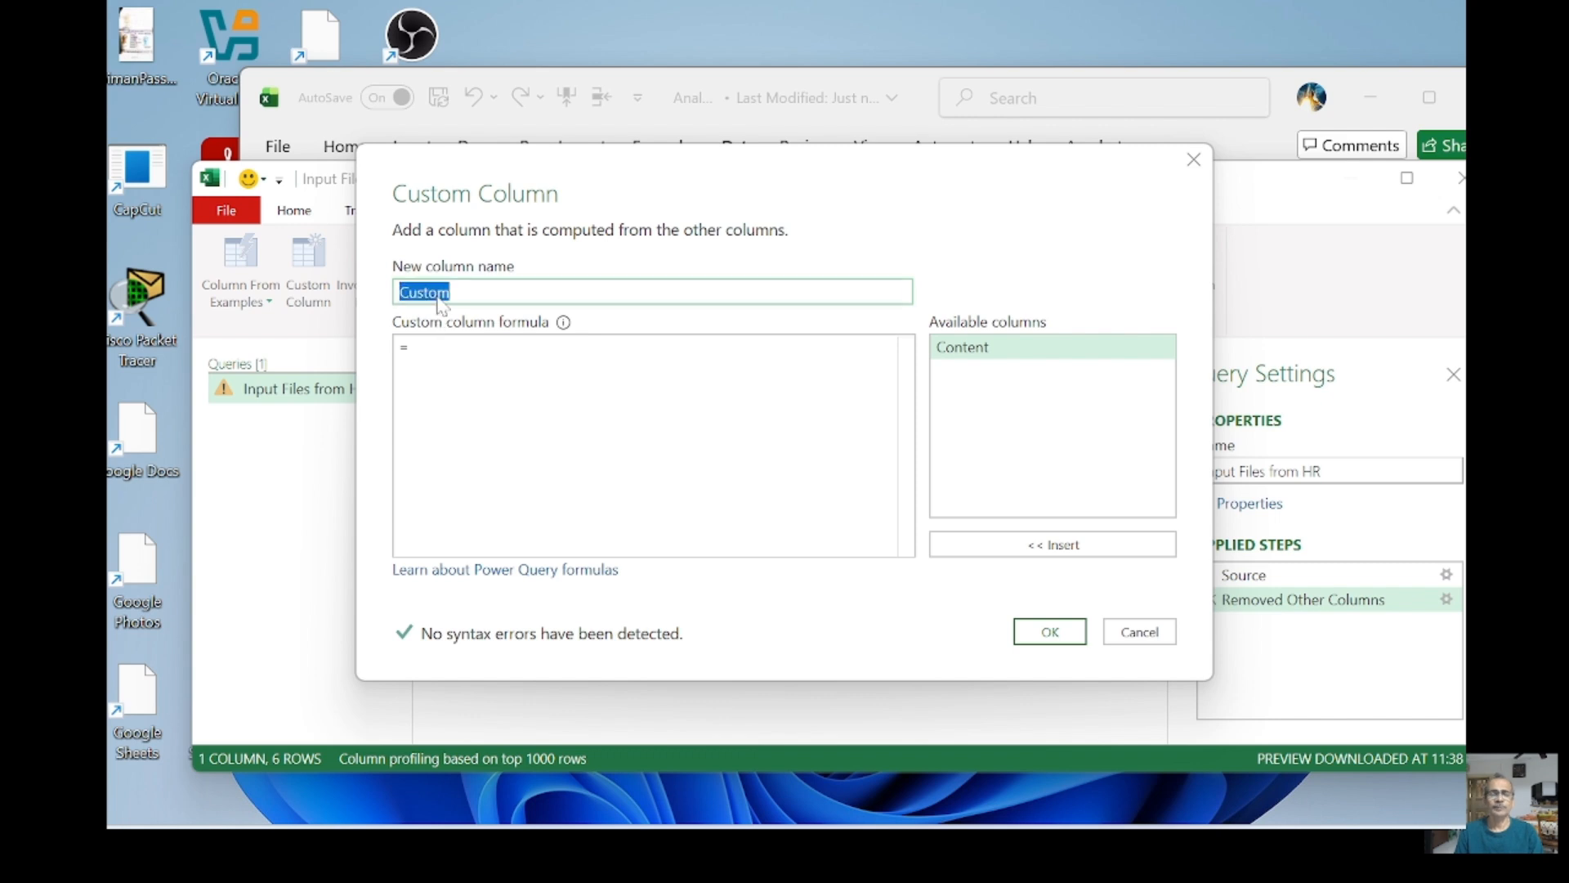
text(Extrac)
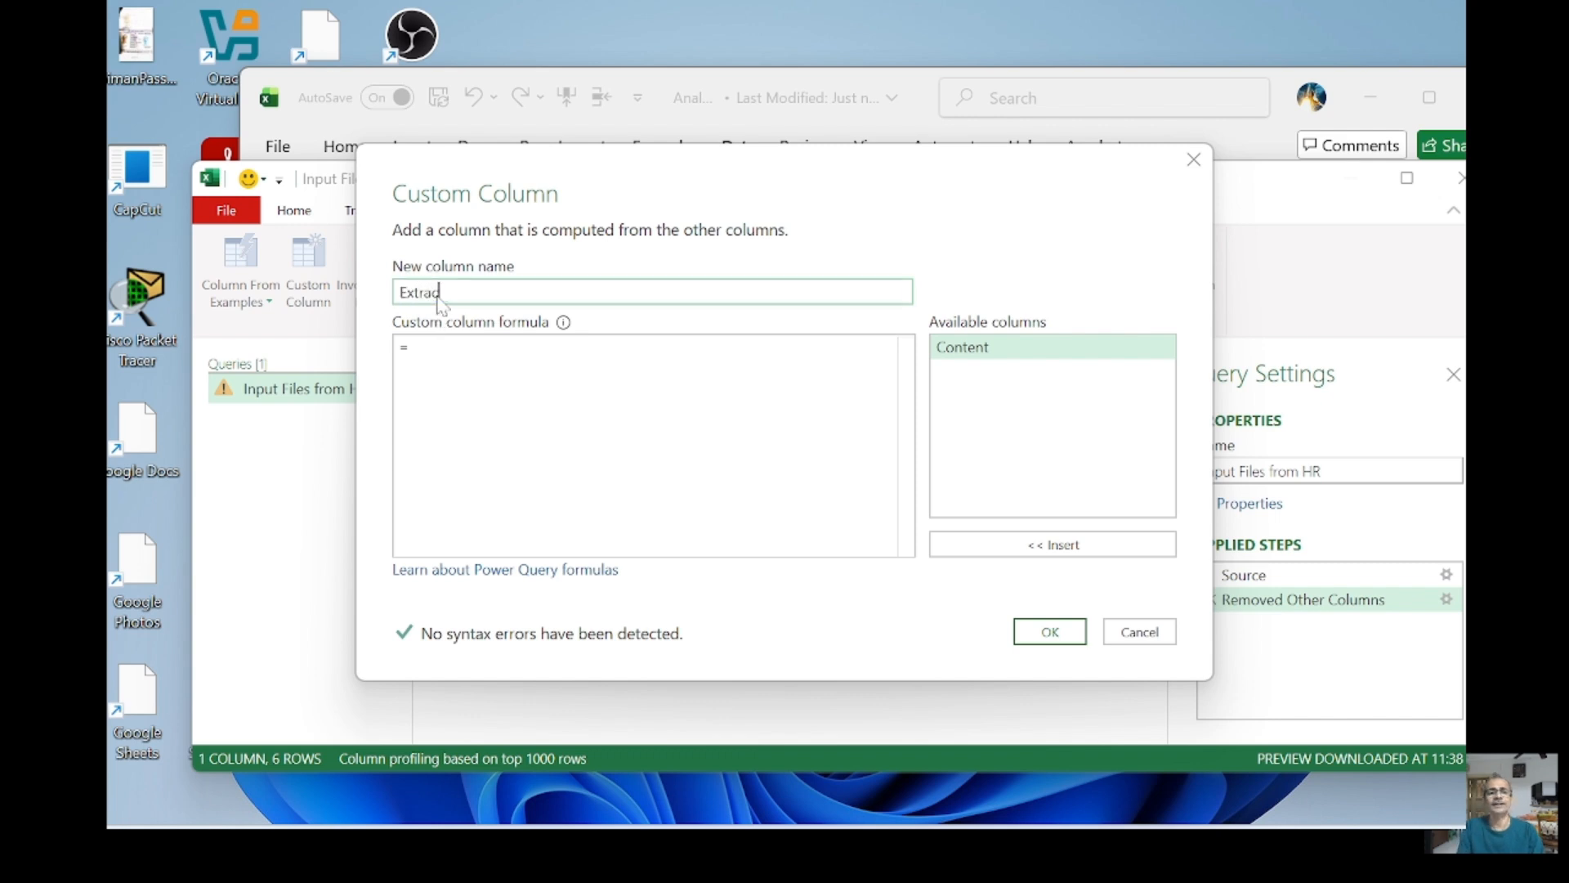
text(tedData)
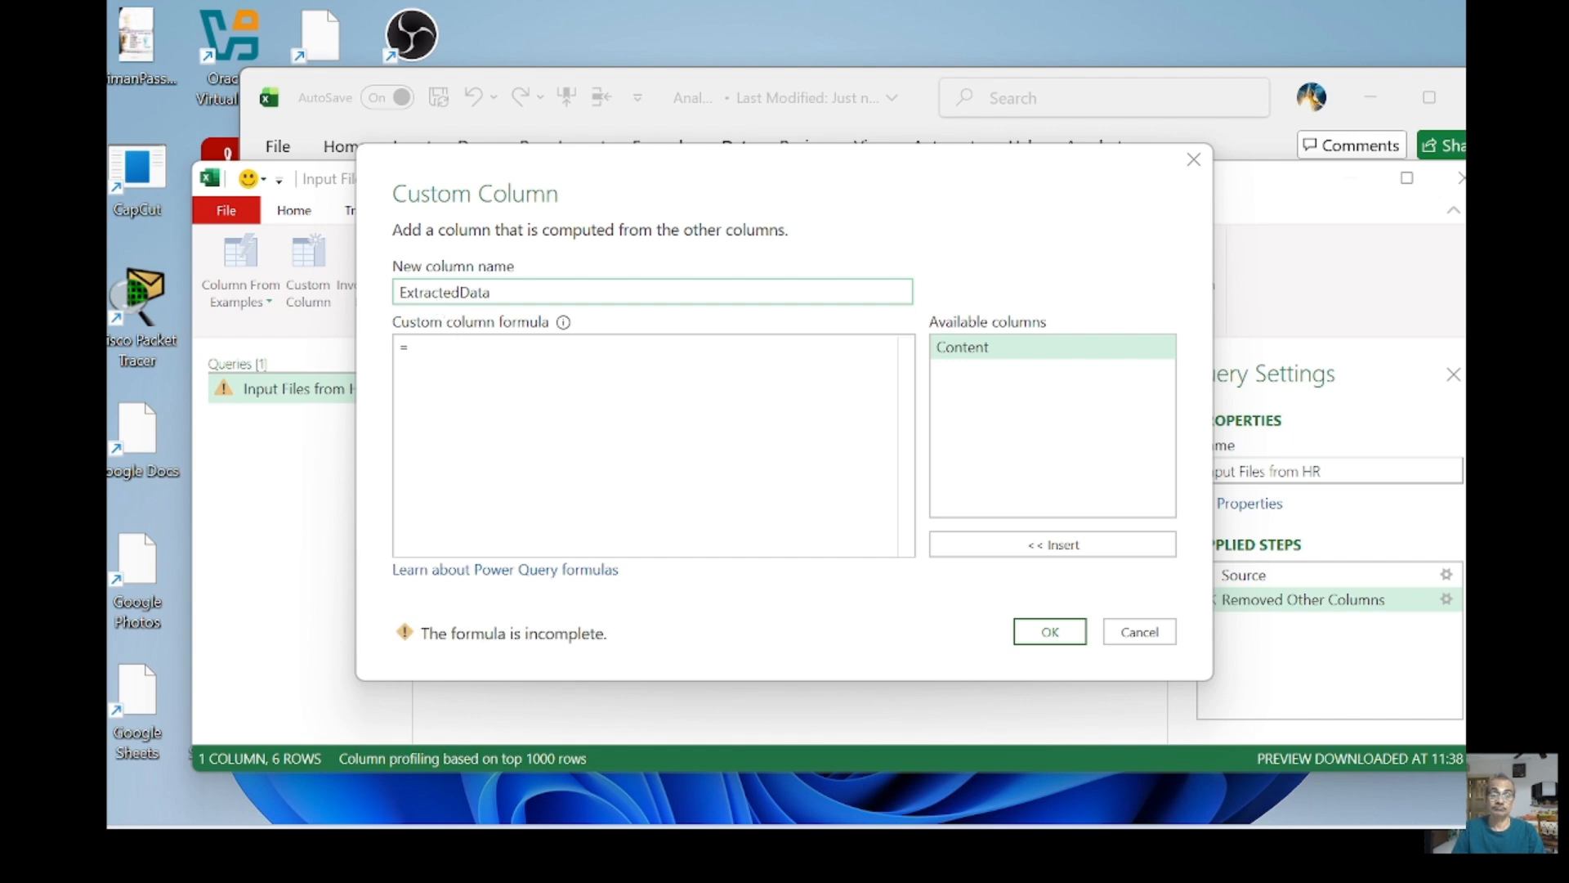
Enter the custom column formula = Excel.Workbook([Content]) and add the column to the query.
click(415, 347)
text(exc)
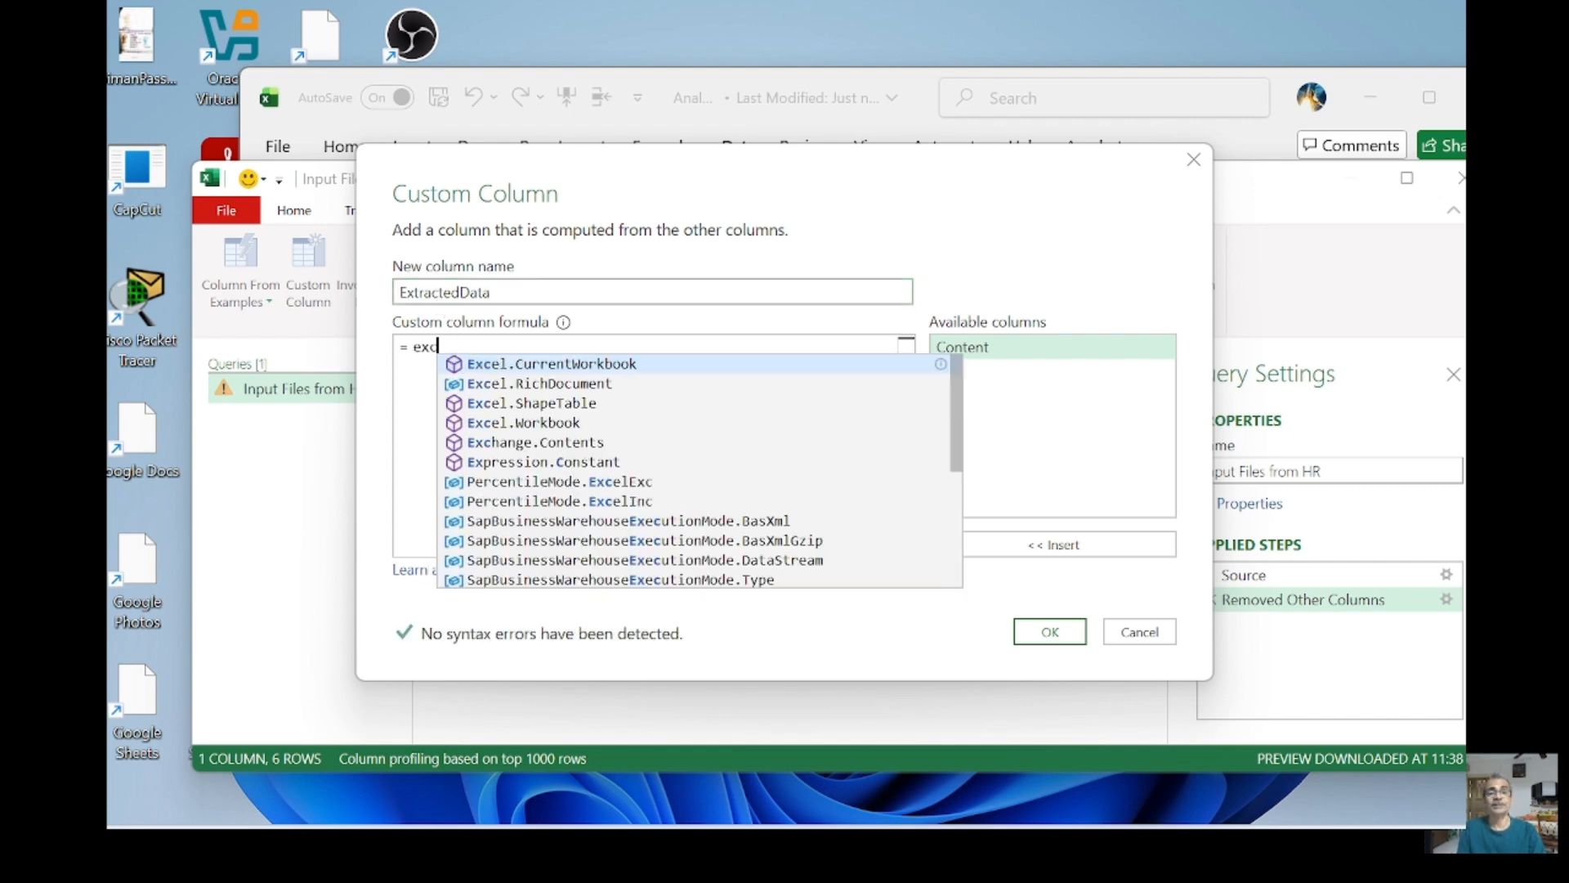
text(el)
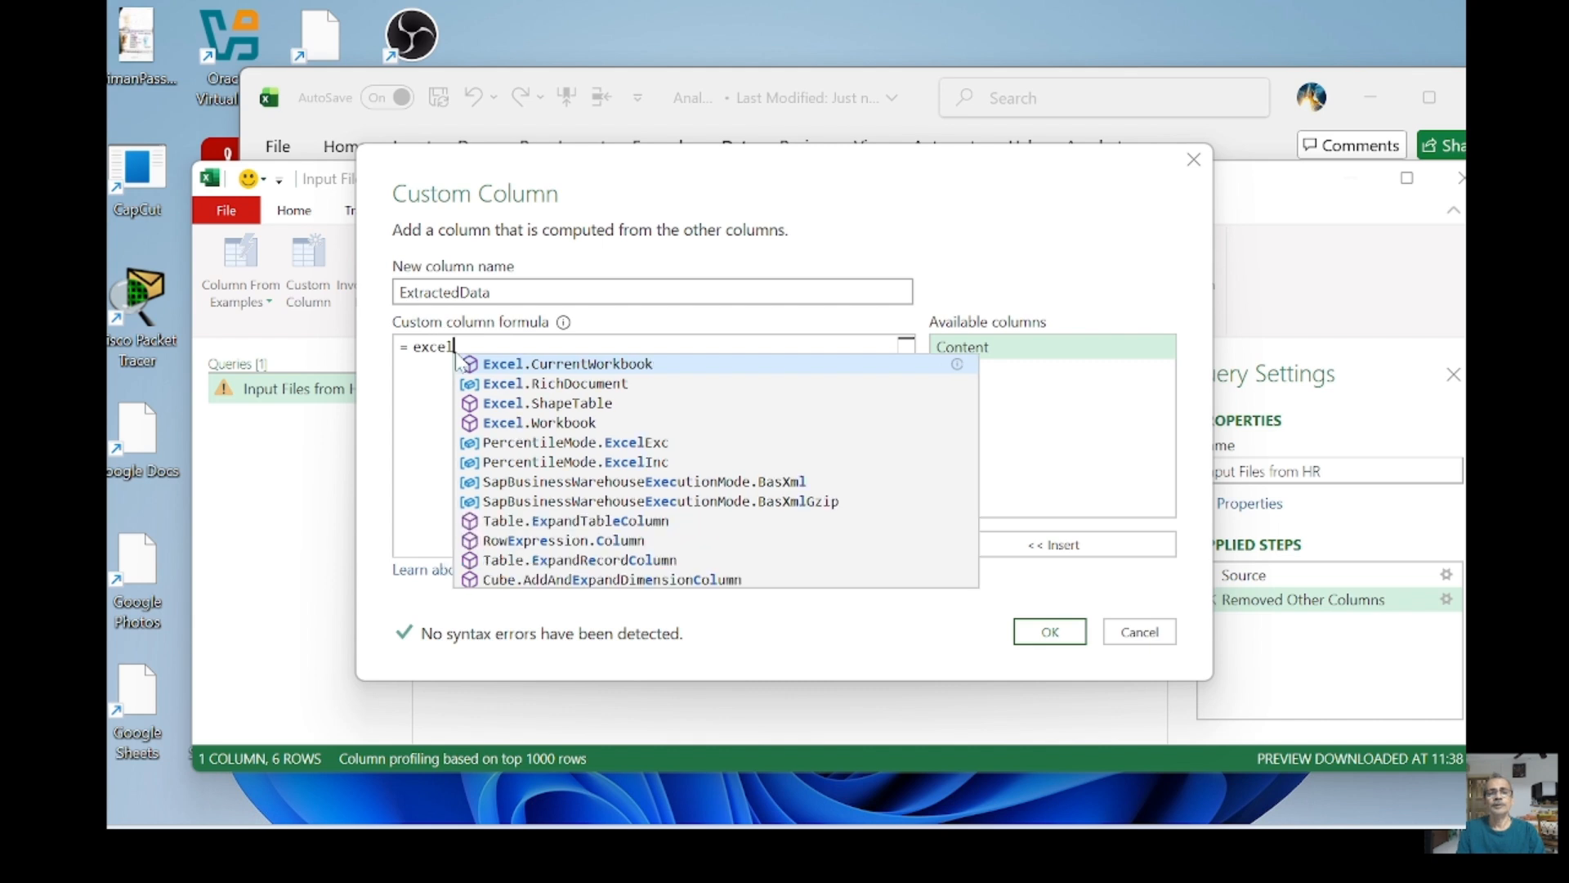
click(509, 421)
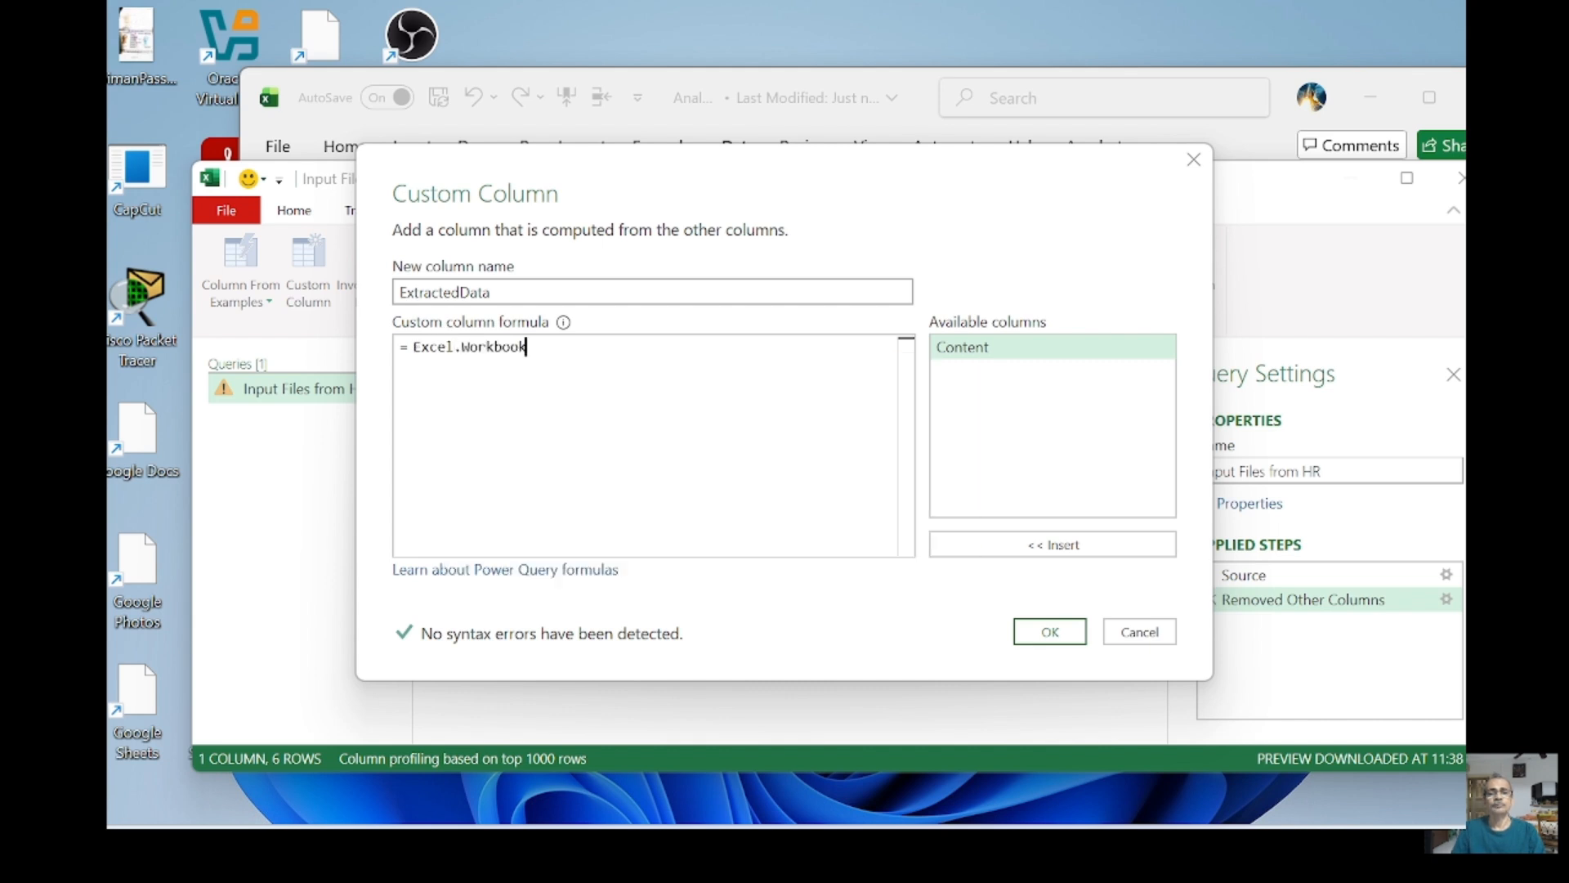
text(()
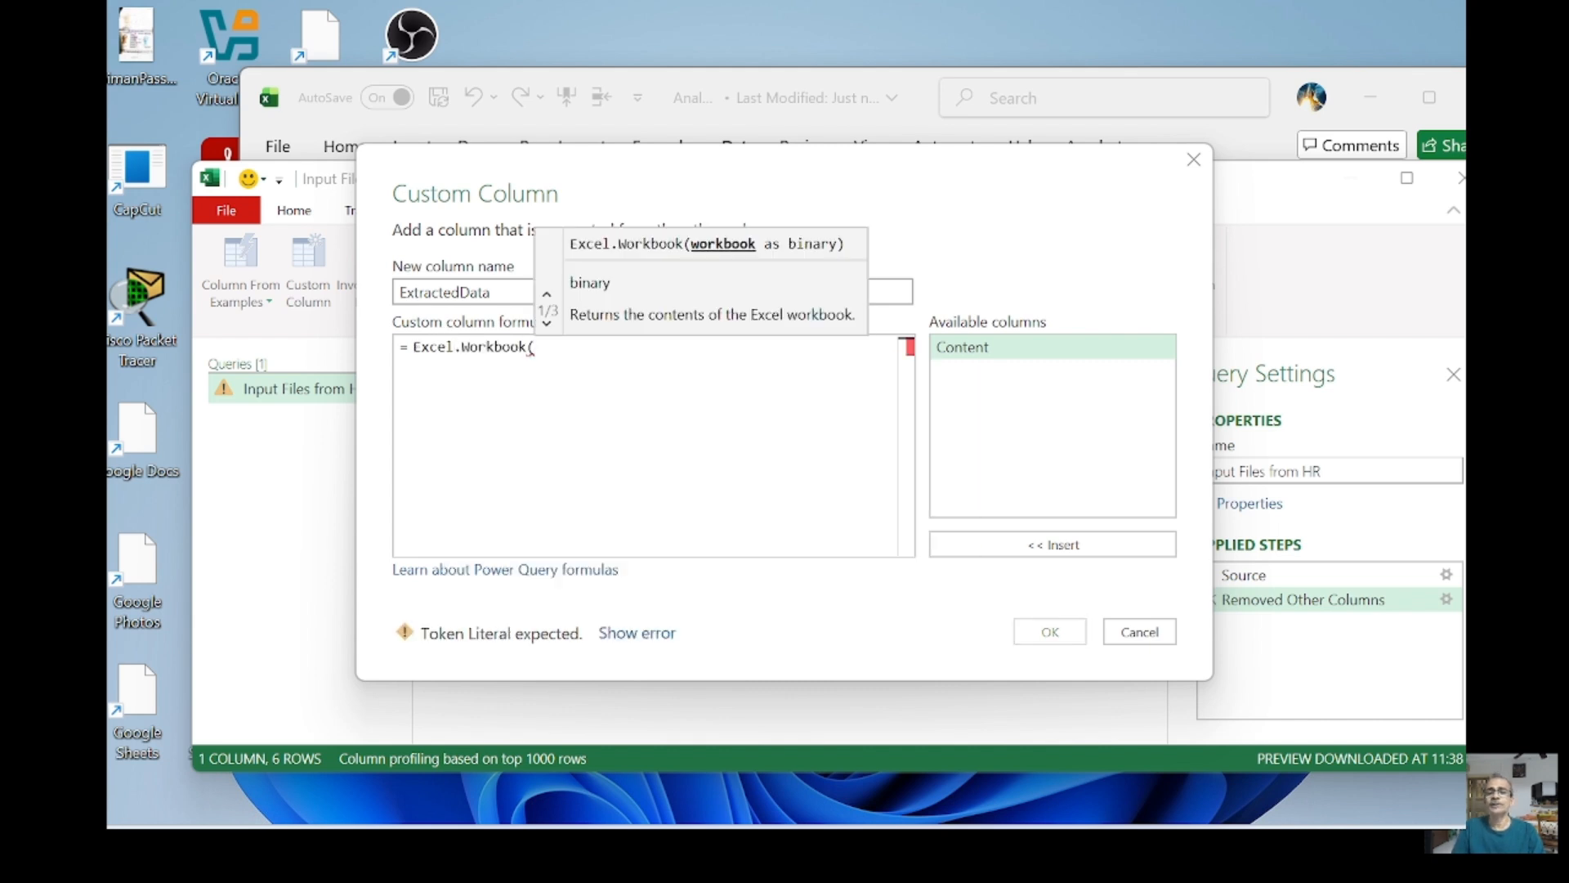
double_click(971, 366)
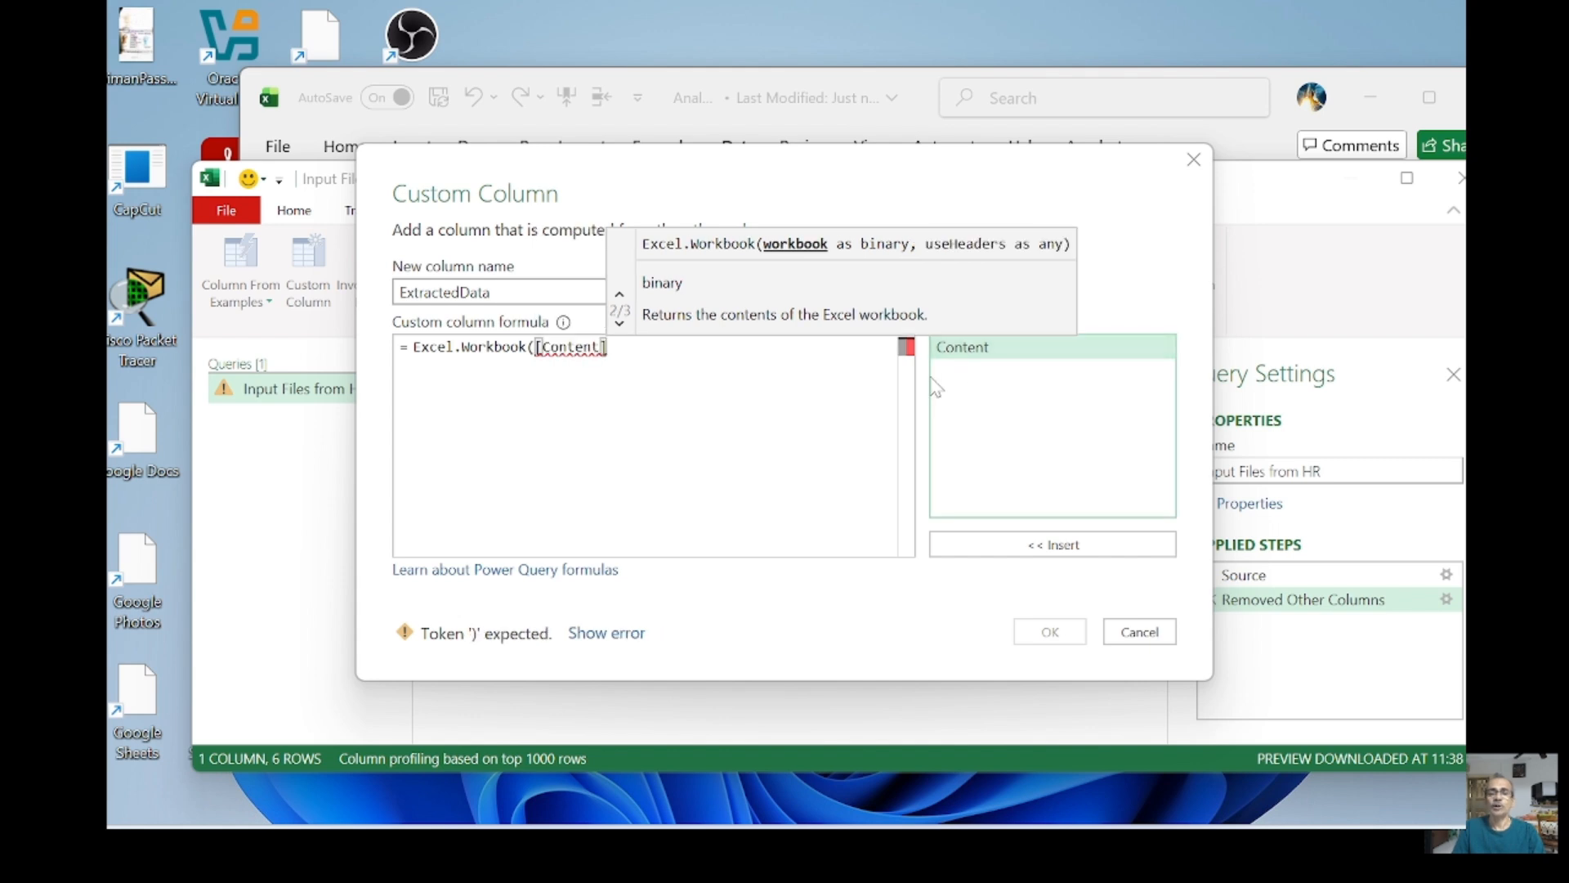
text())
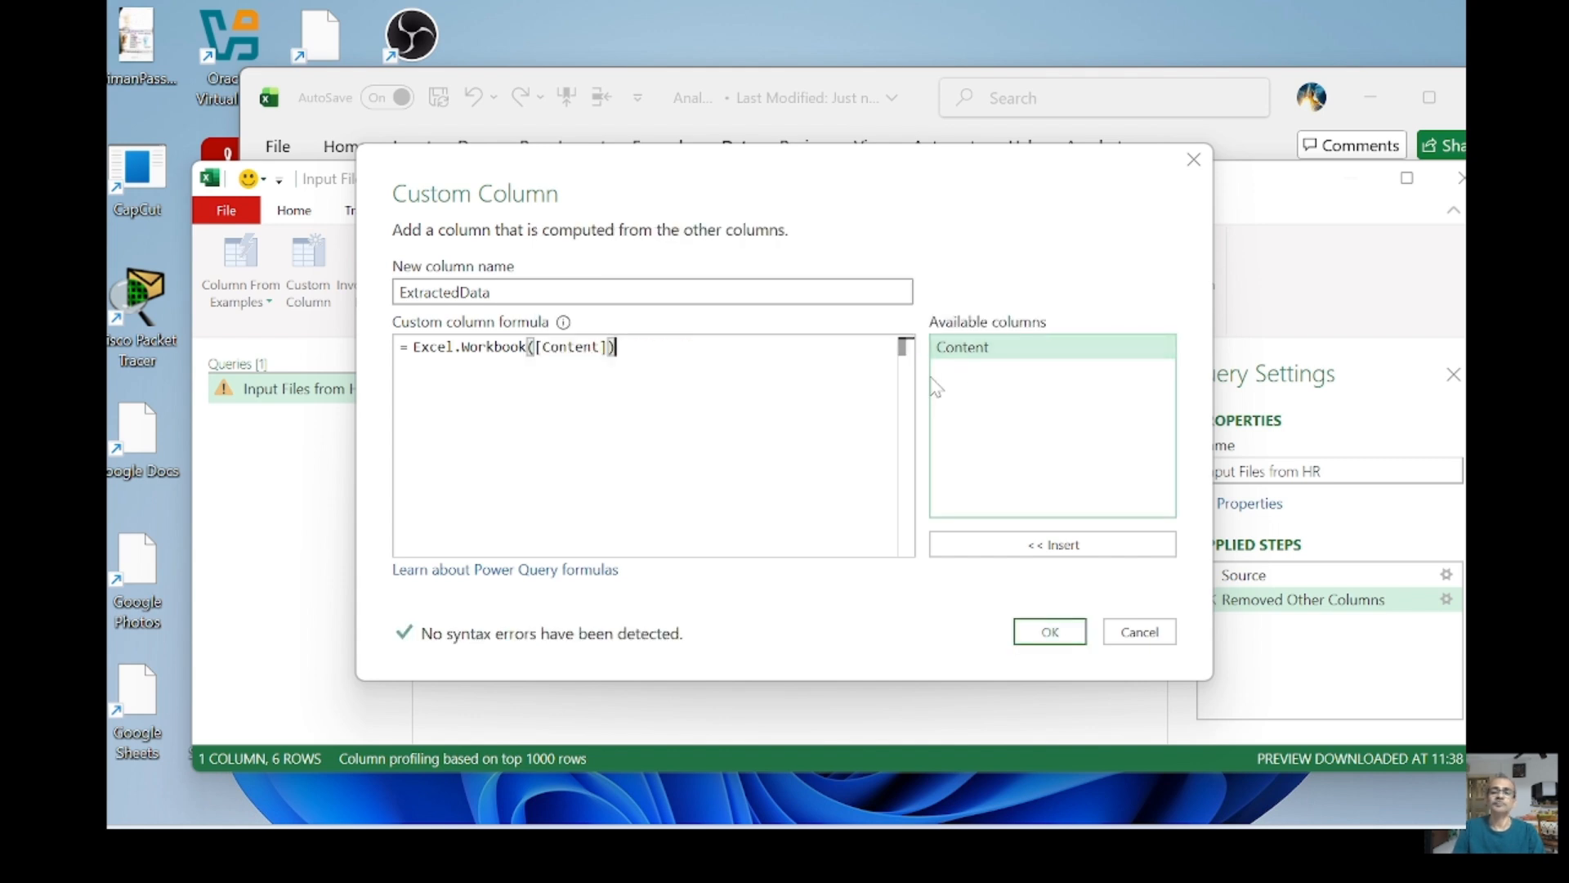
click(1051, 631)
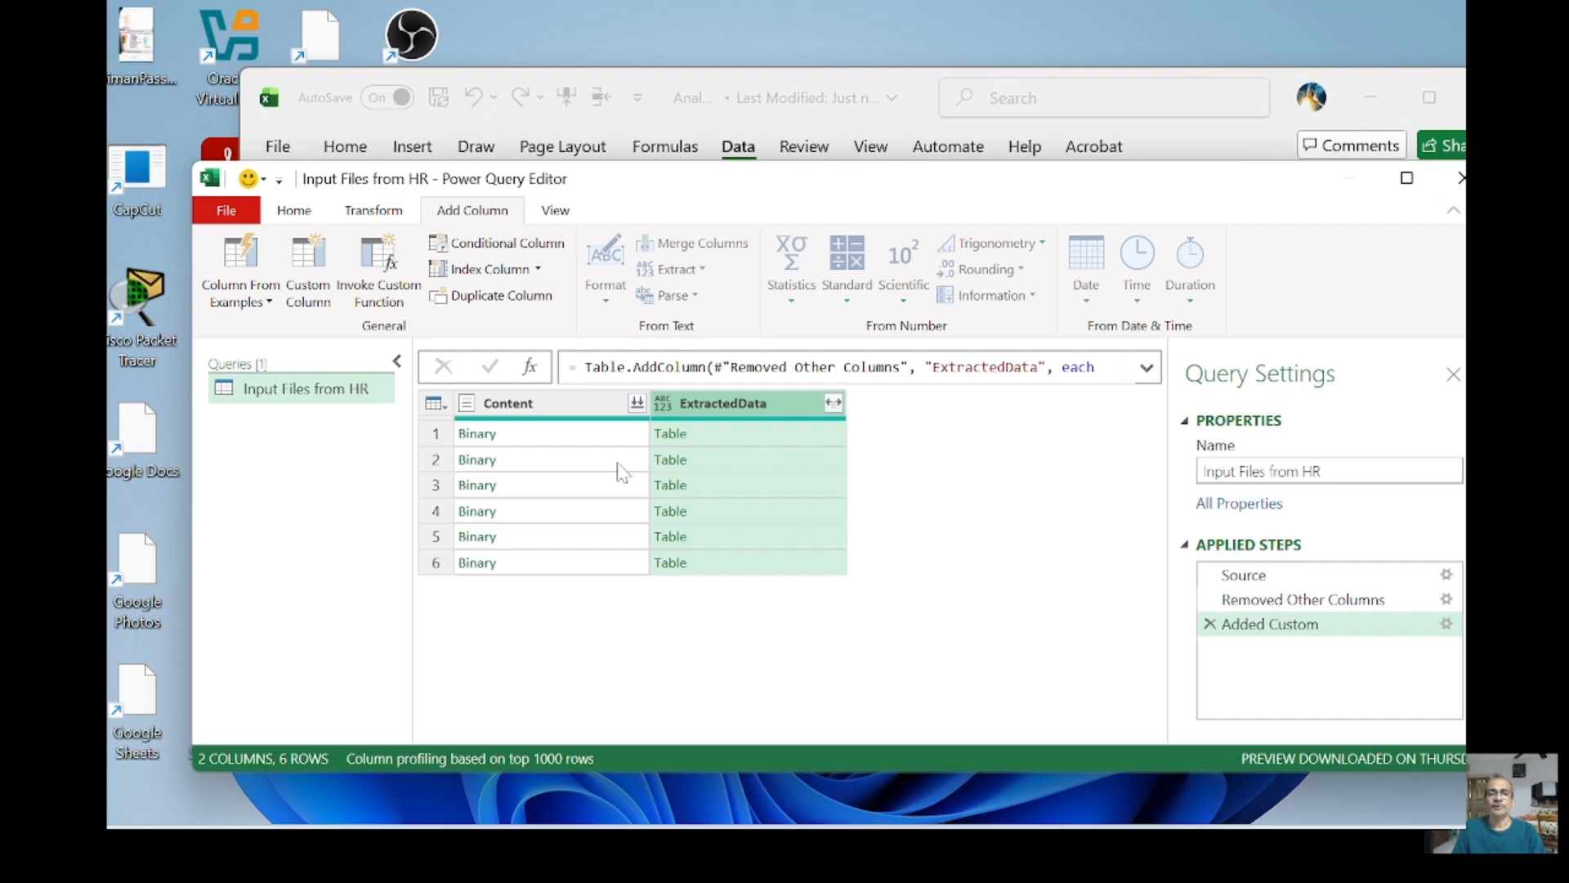
Keep only the ExtractedData column and expand all its nested columns without the original column name as prefix.
right_click(697, 402)
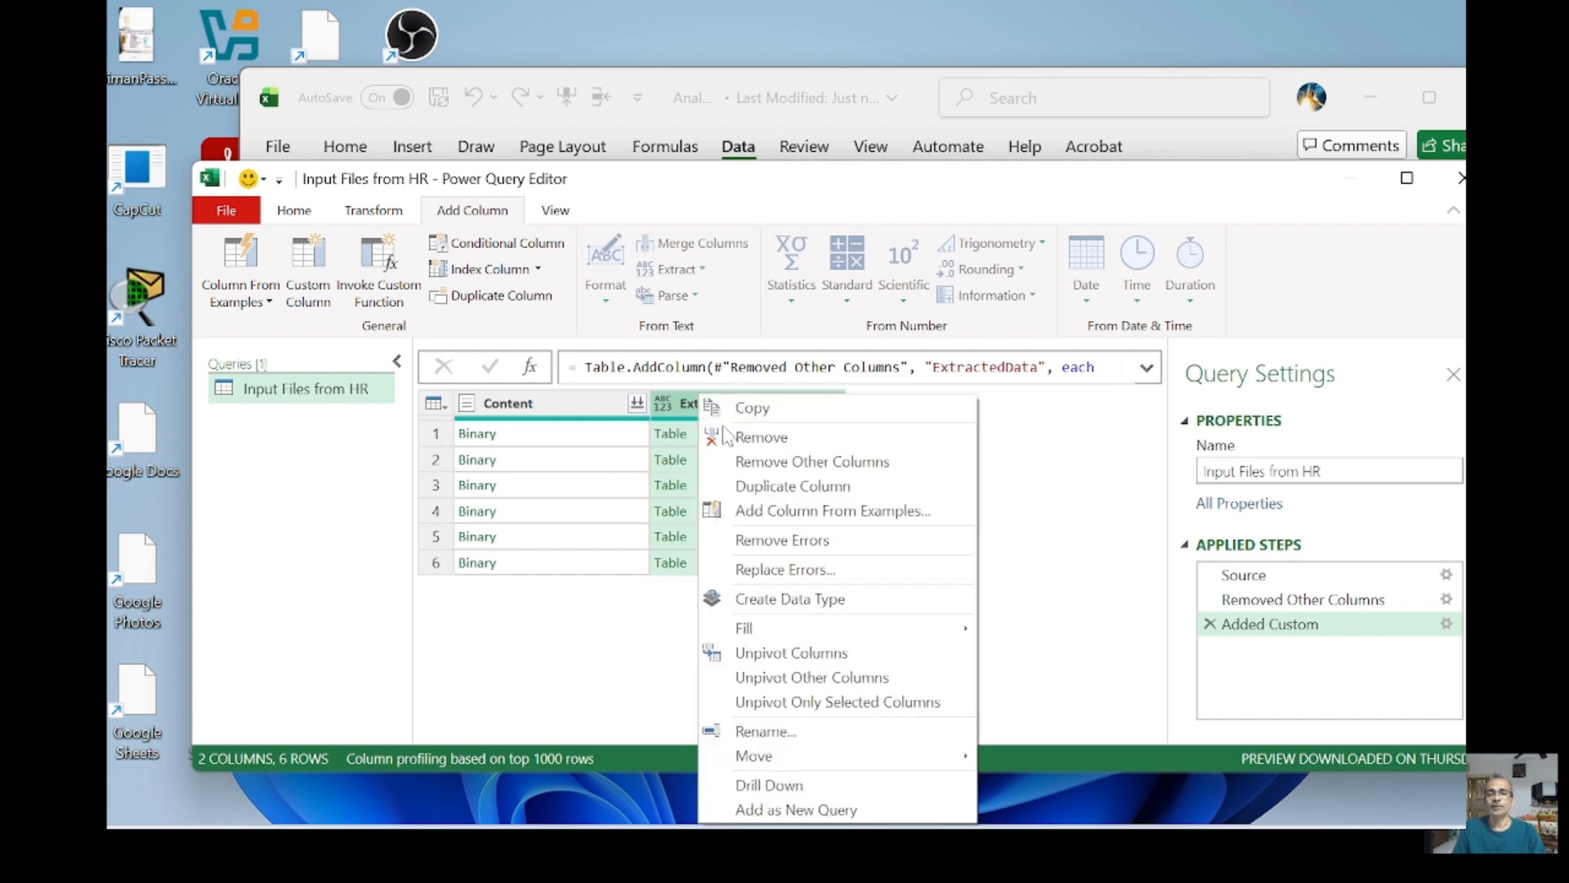
click(752, 463)
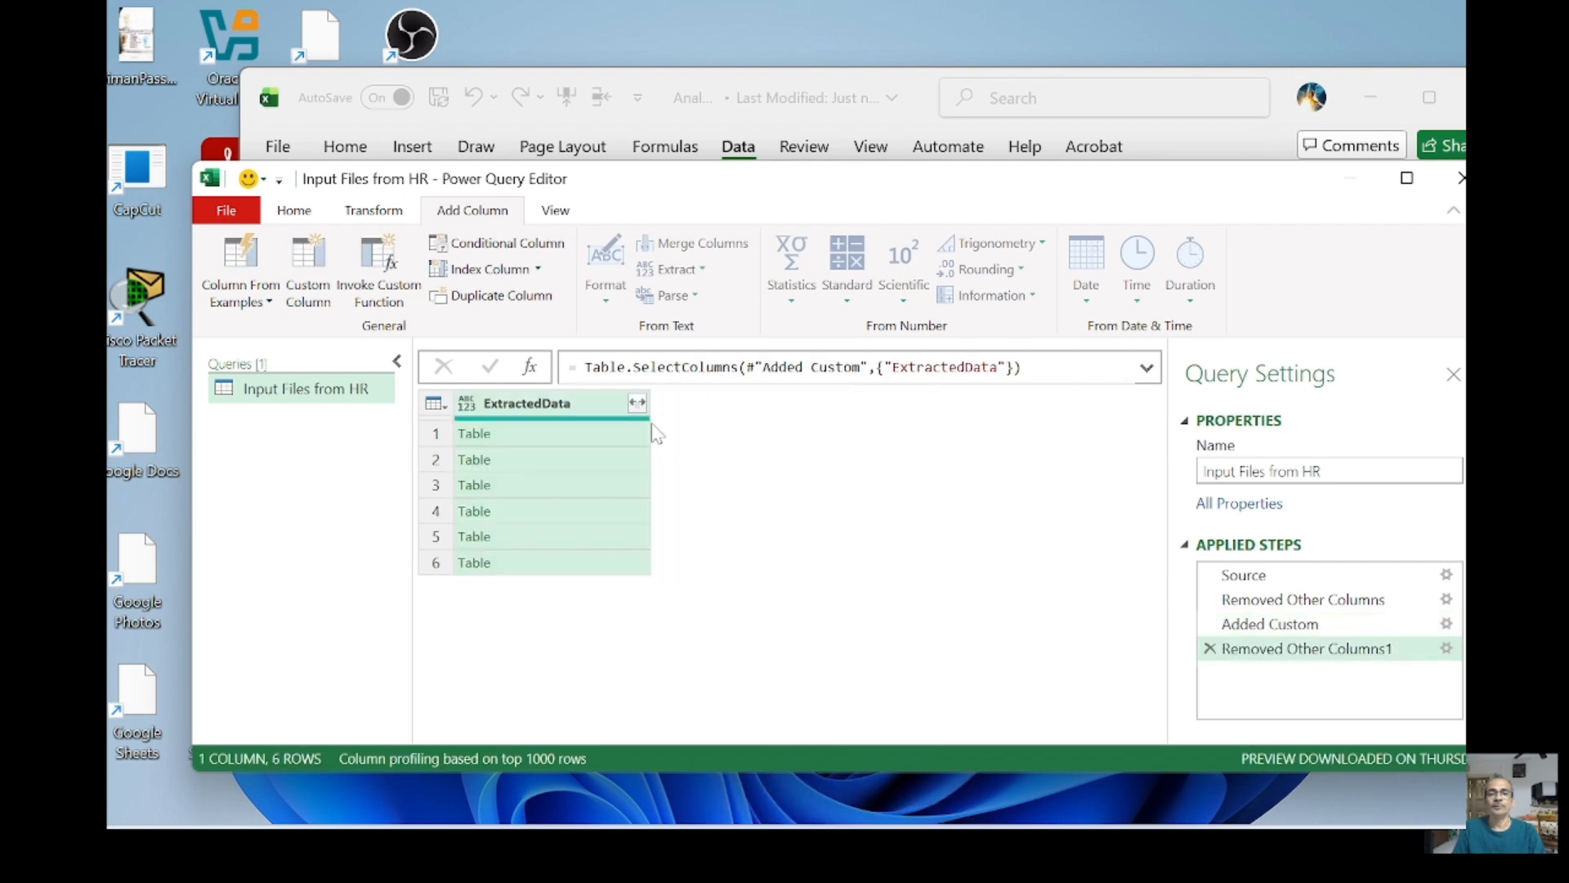
click(638, 403)
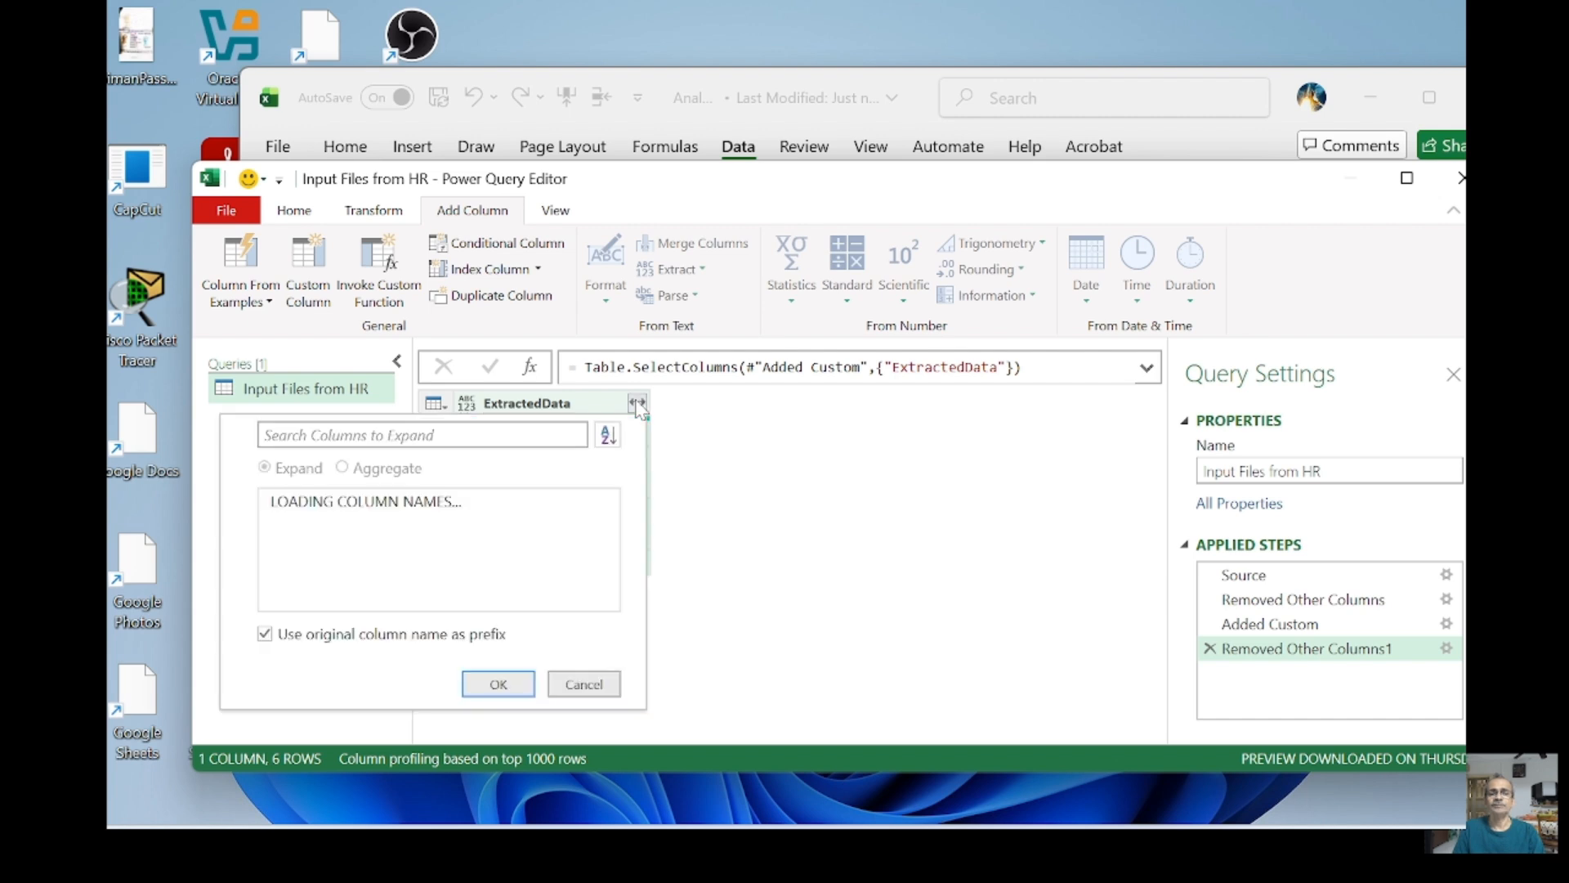
click(262, 660)
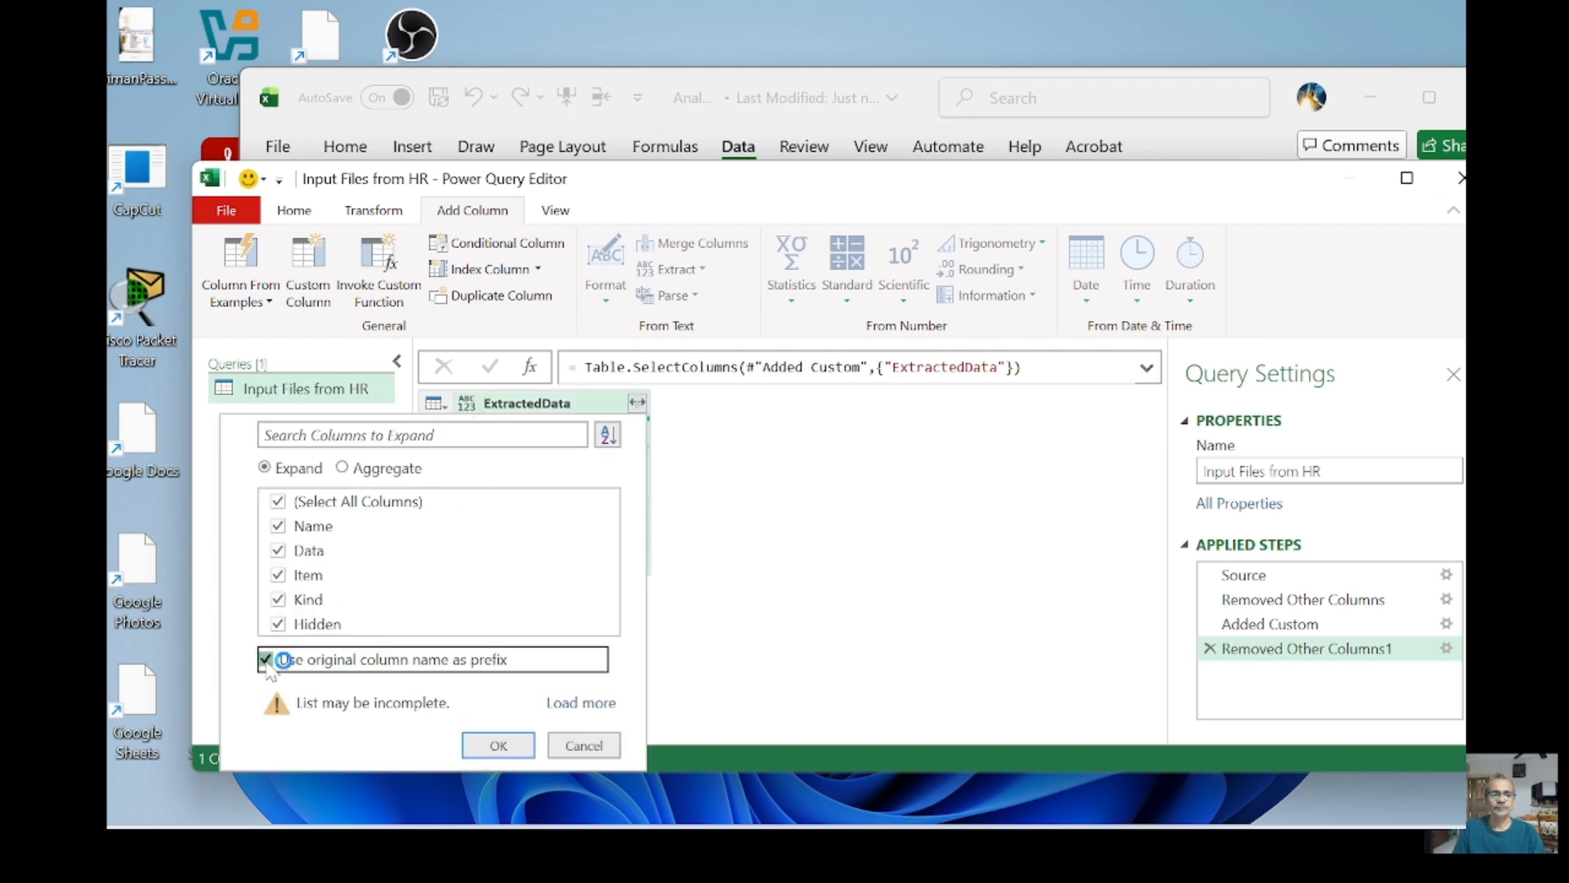
click(481, 745)
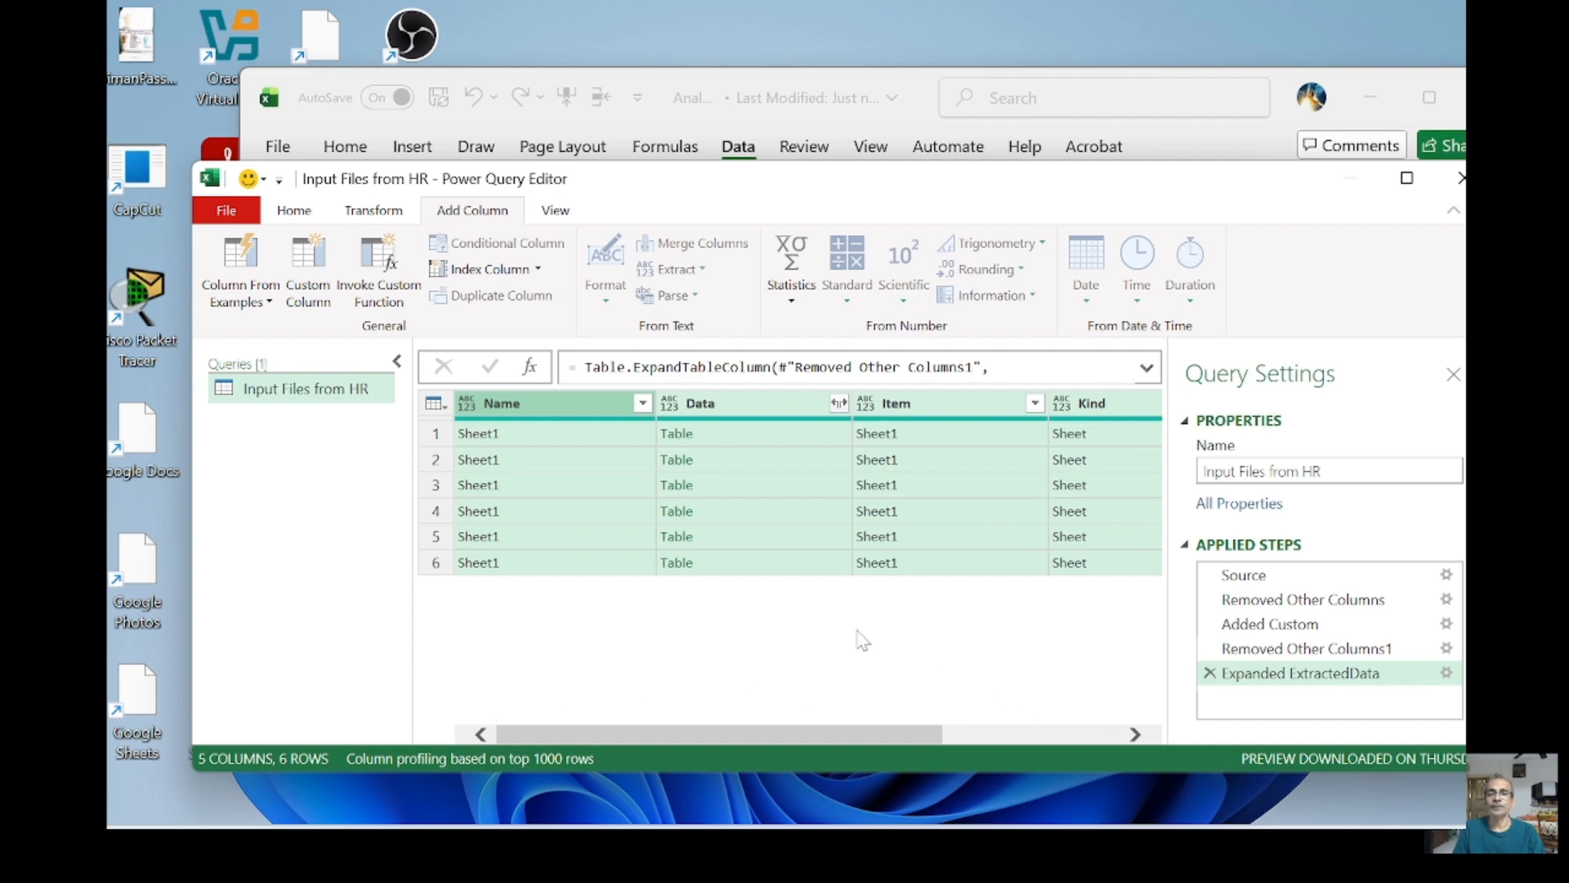
Keep only the Data column and expand it into Column1 to Column4 without the original column name as prefix.
click(745, 409)
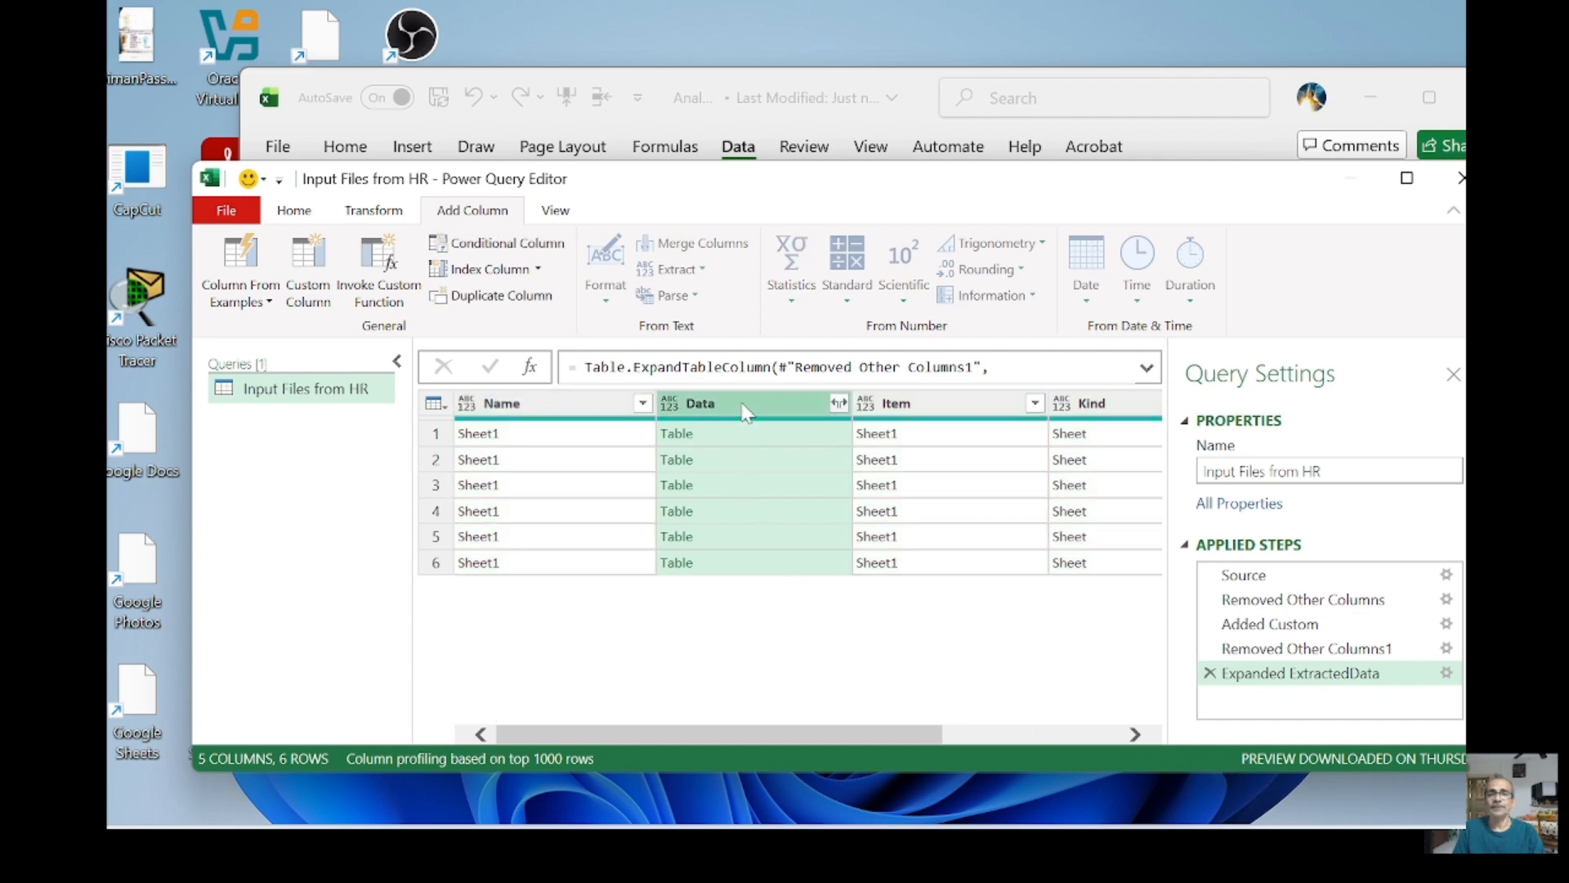
click(731, 435)
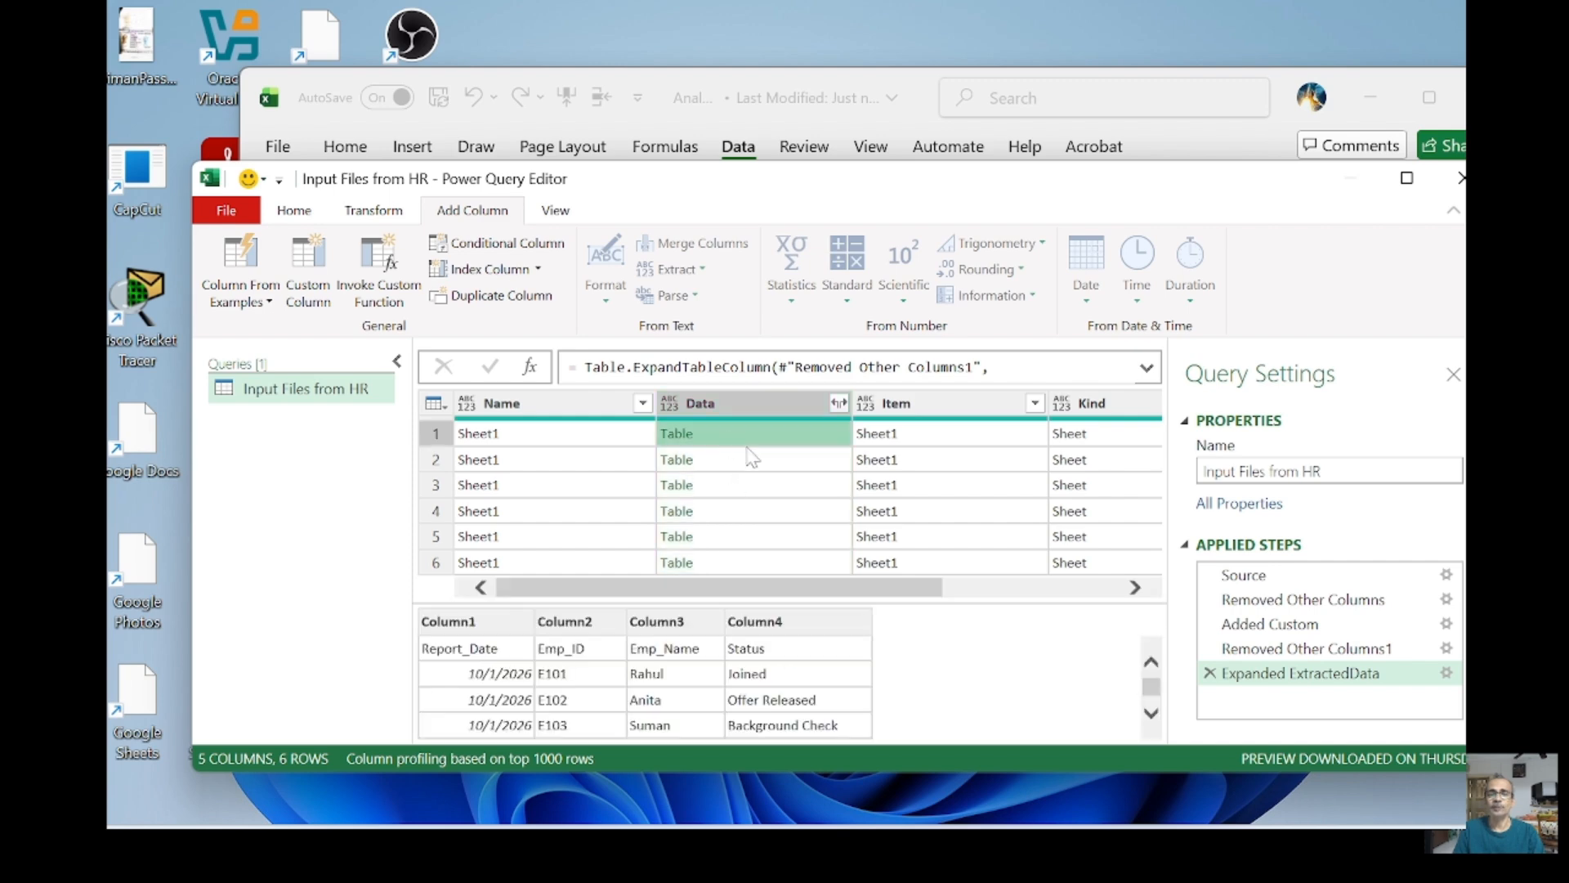
click(752, 405)
right_click(752, 404)
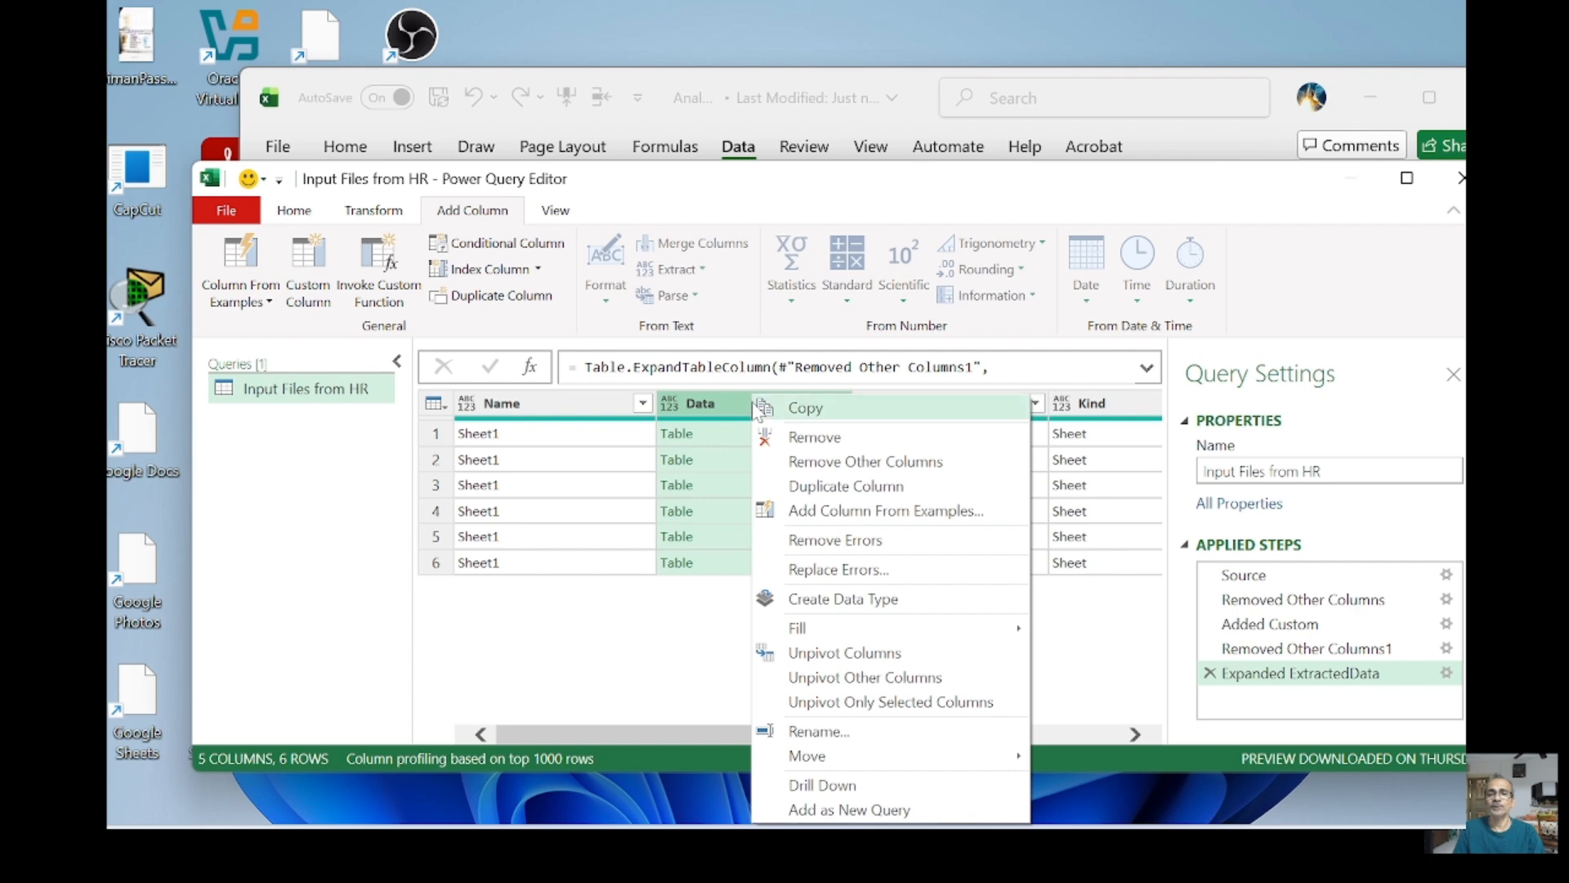
click(806, 468)
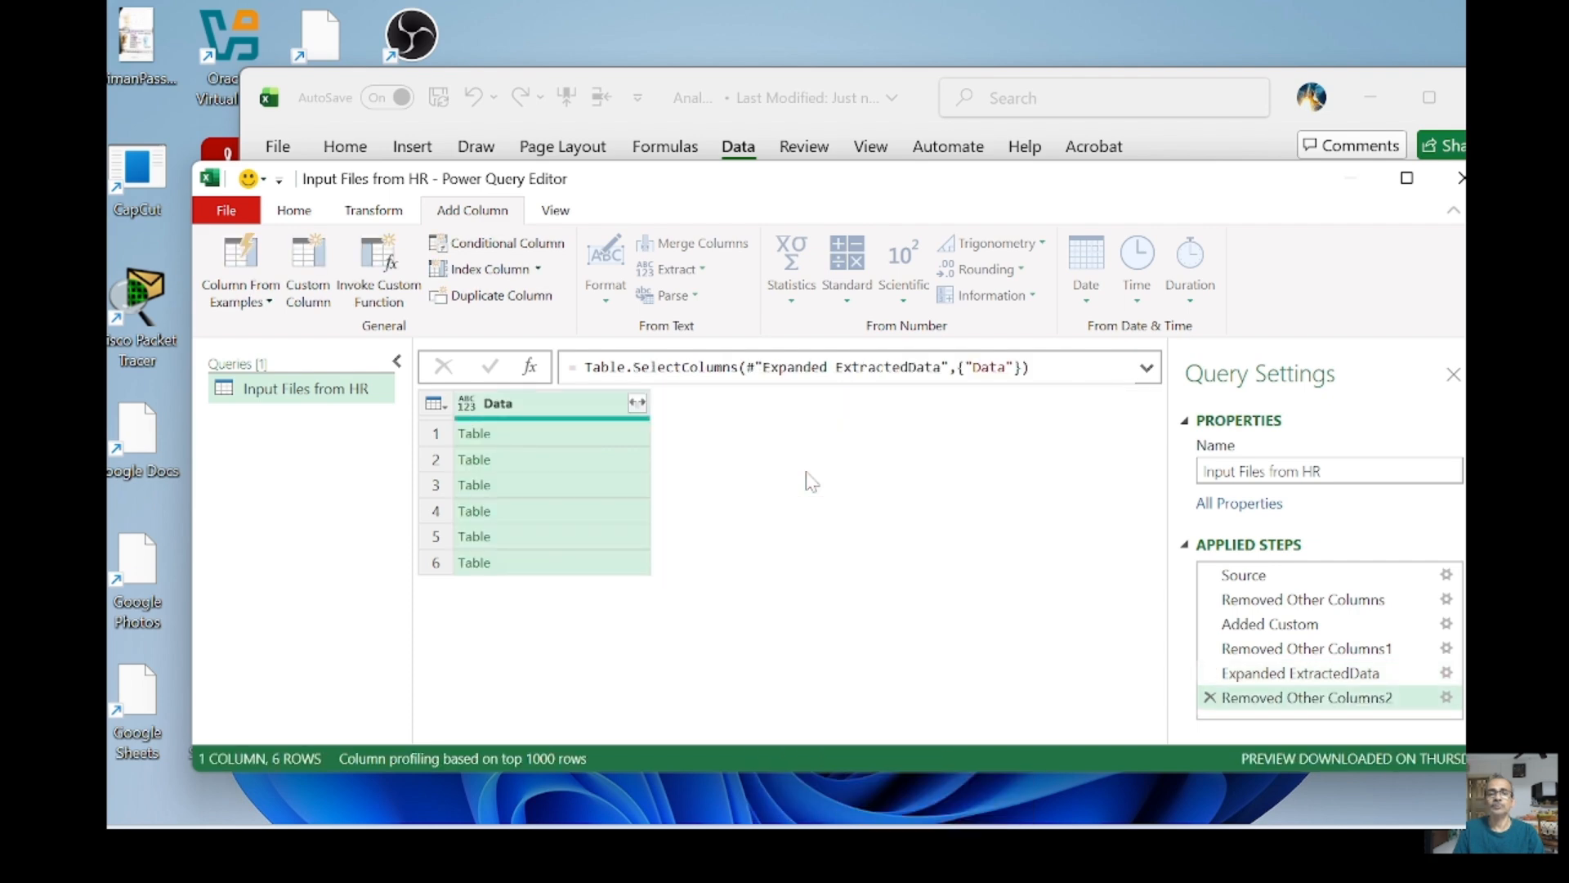
click(637, 402)
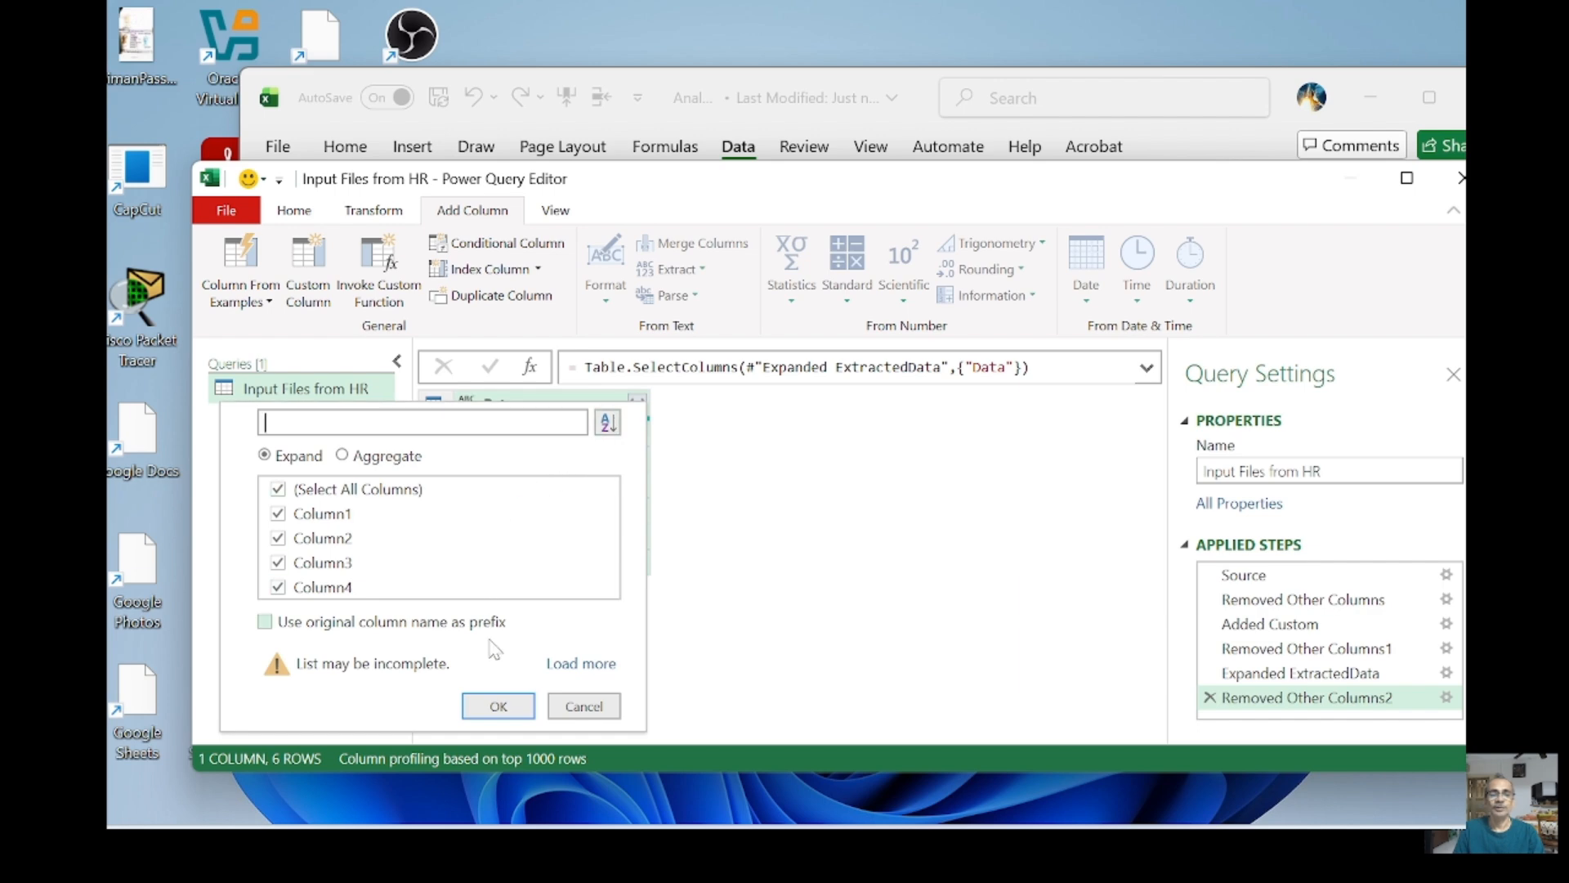
click(494, 706)
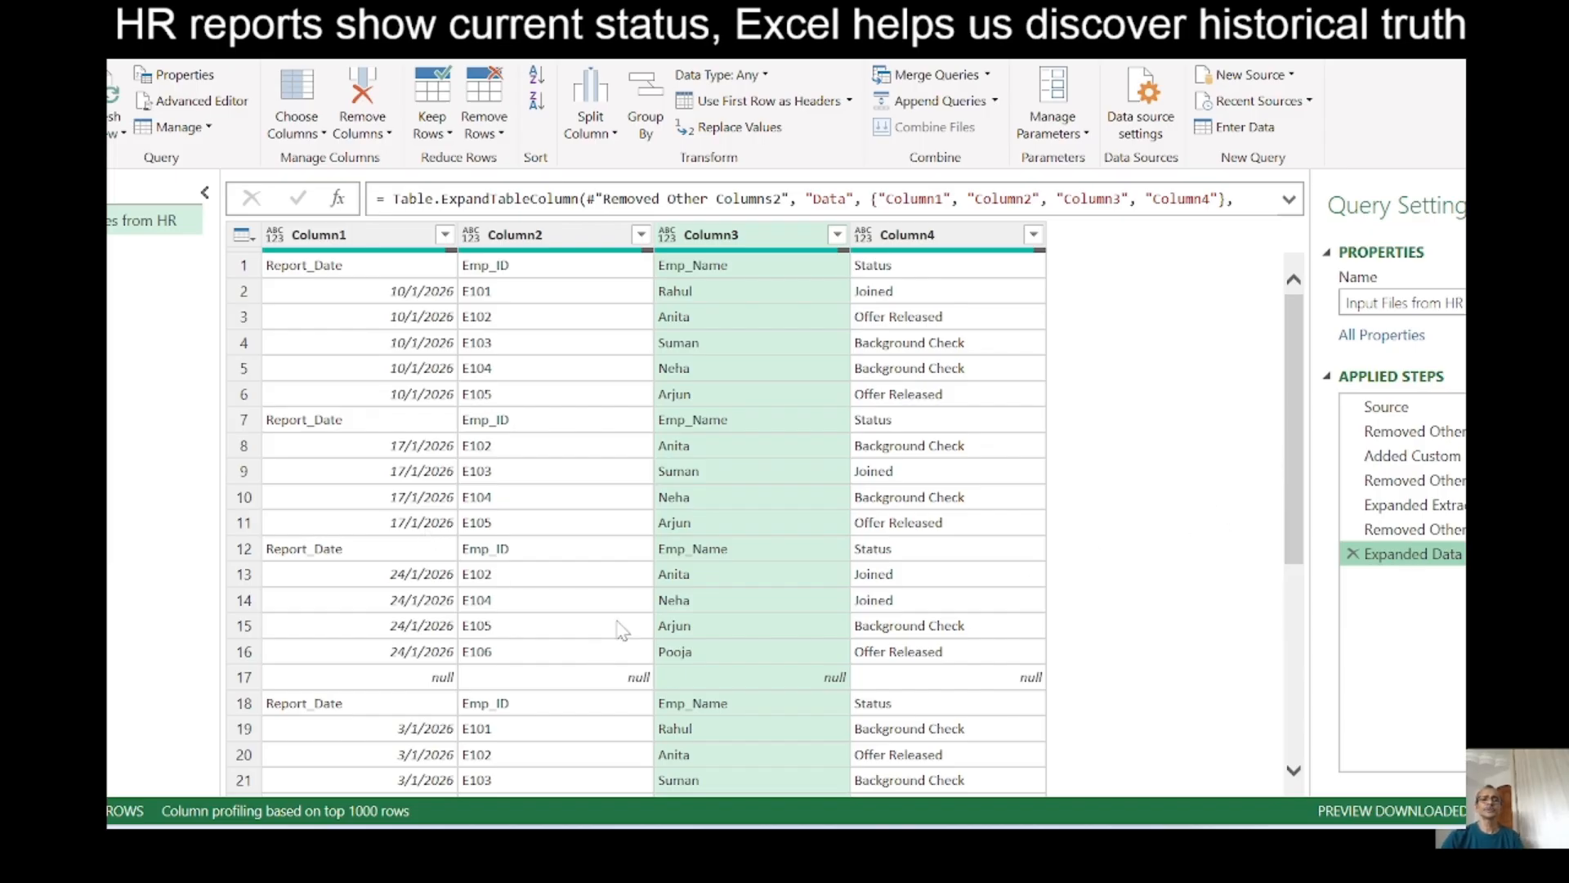
Promote the first row of the expanded table to column headers.
click(365, 275)
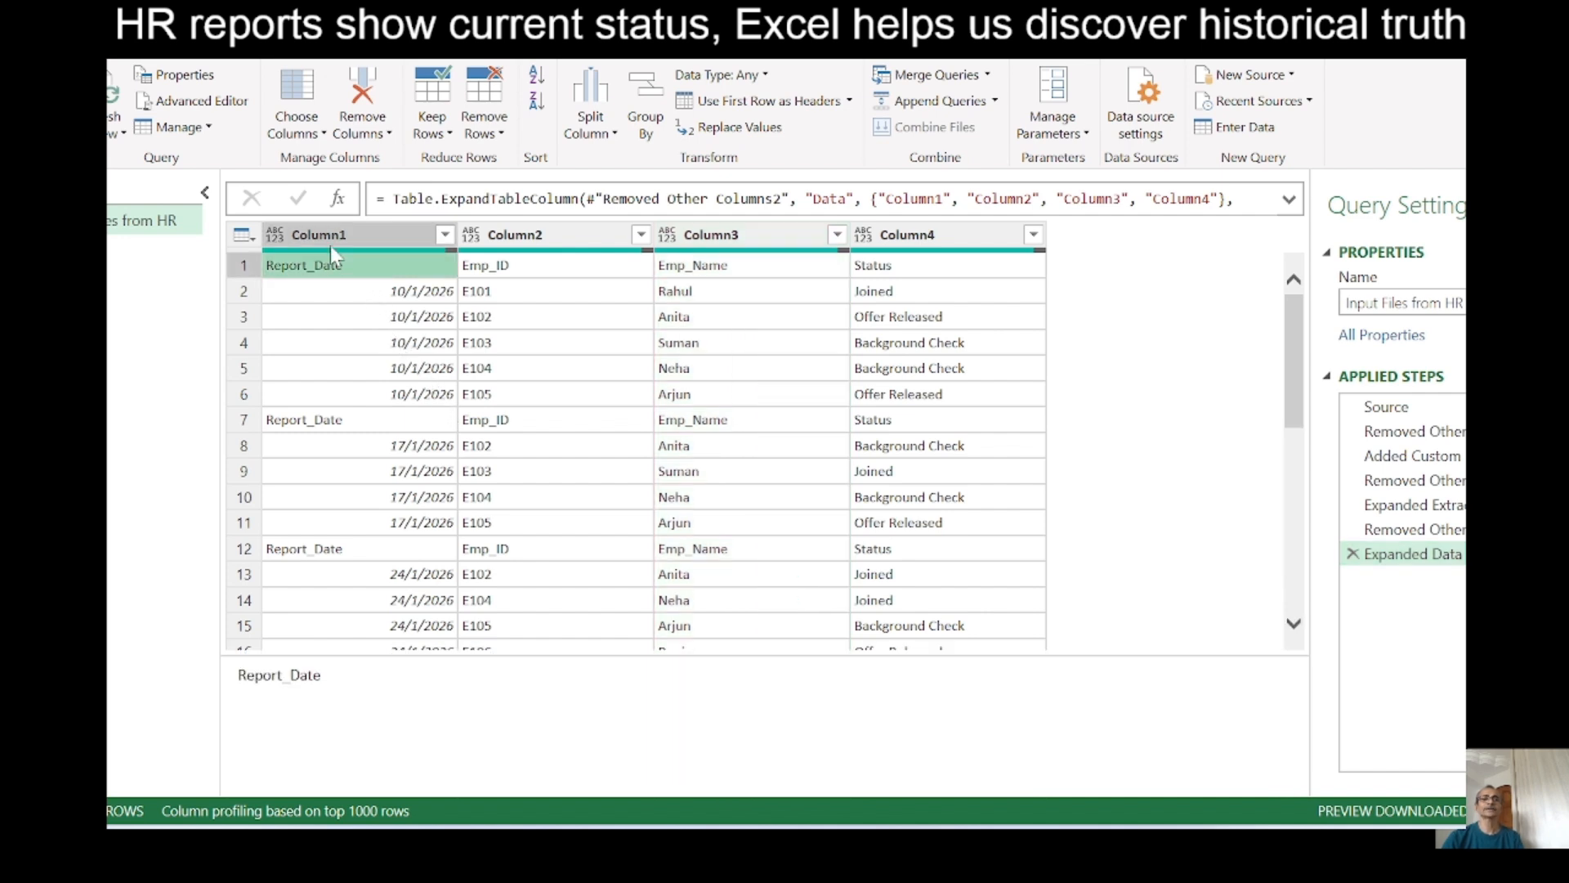
click(178, 41)
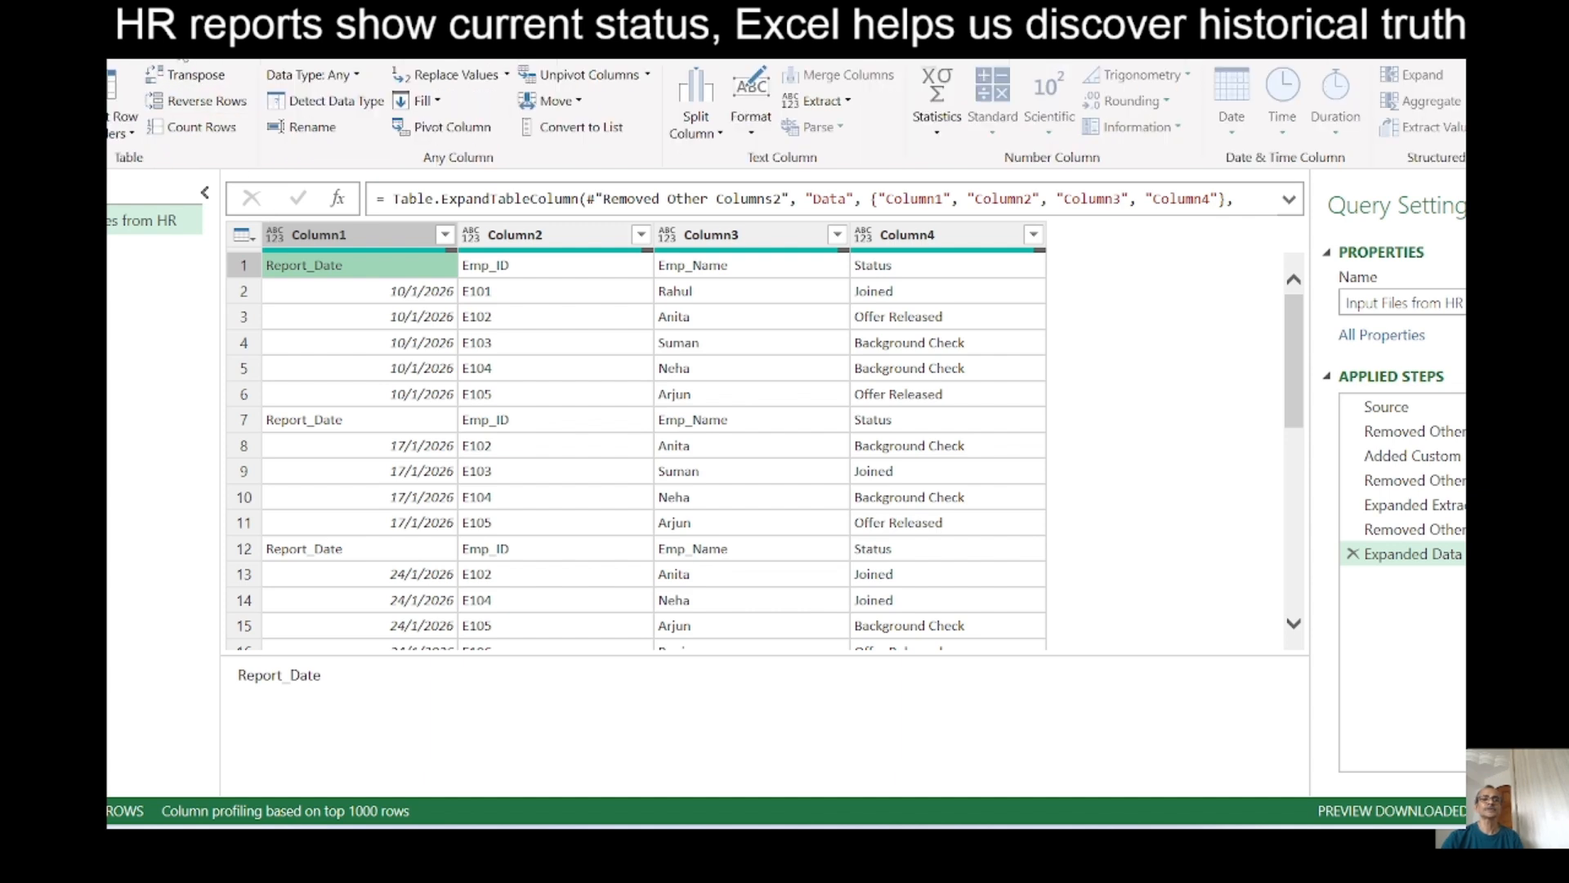
click(113, 87)
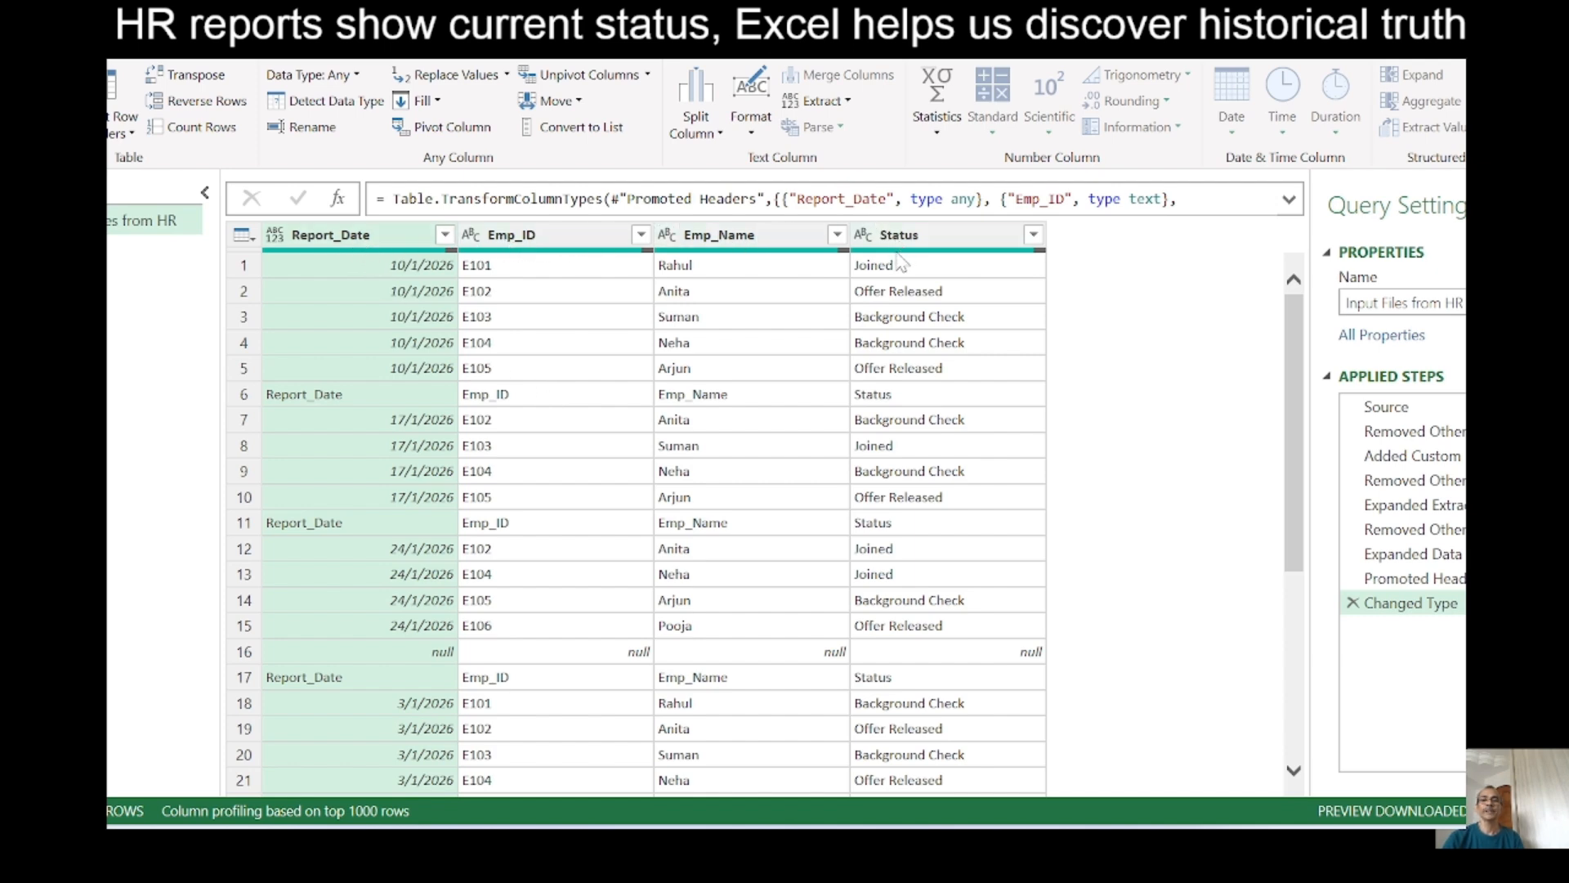
Change the Report_Date column's data type to Date.
click(368, 301)
click(385, 428)
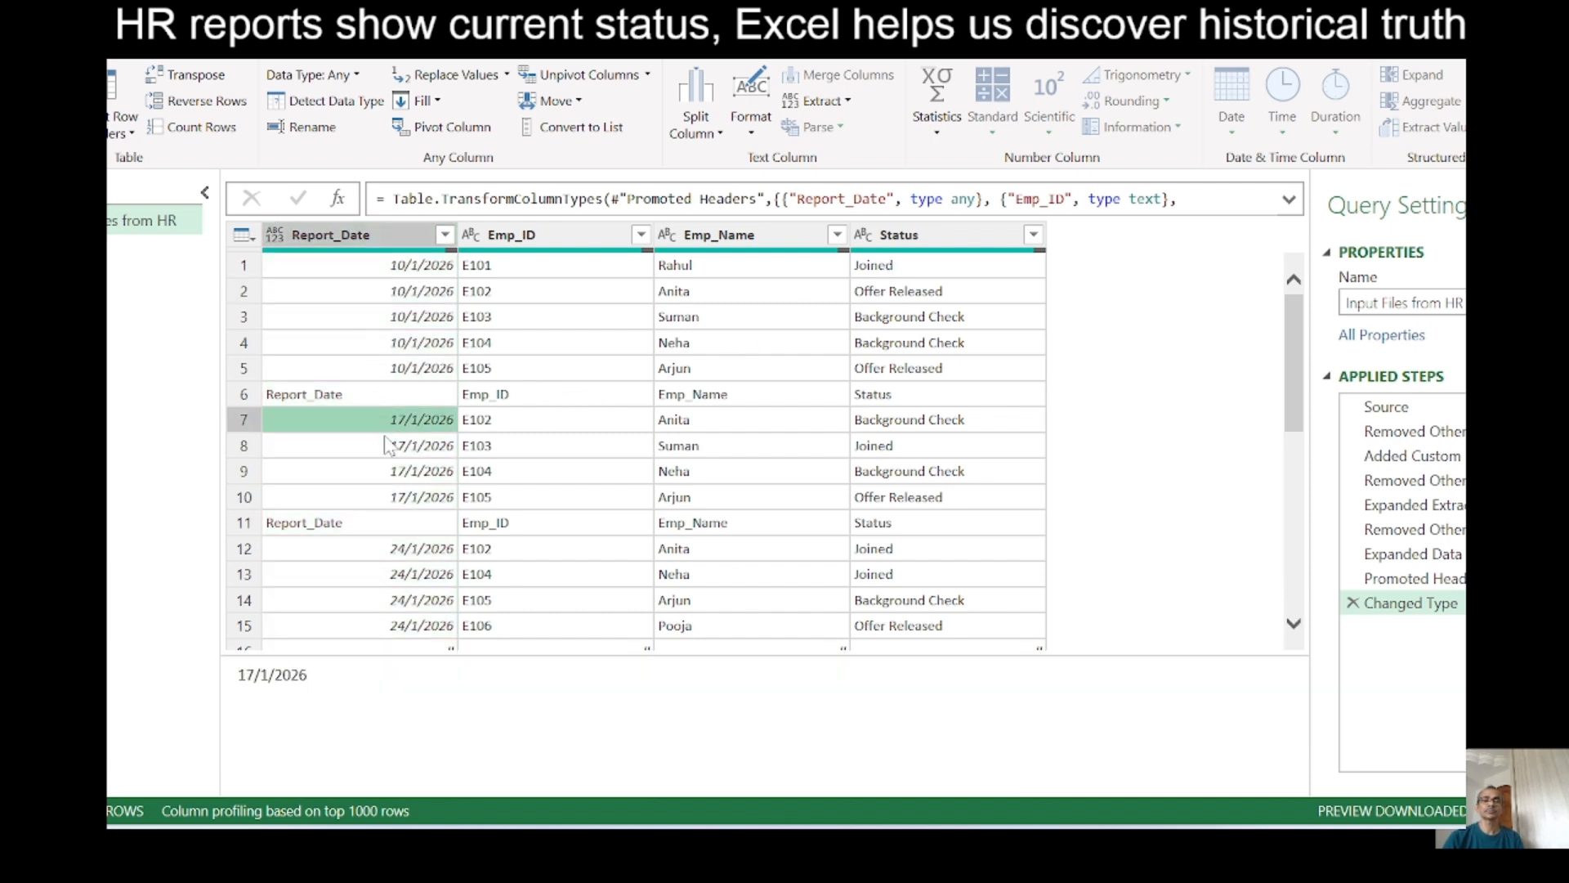
click(387, 456)
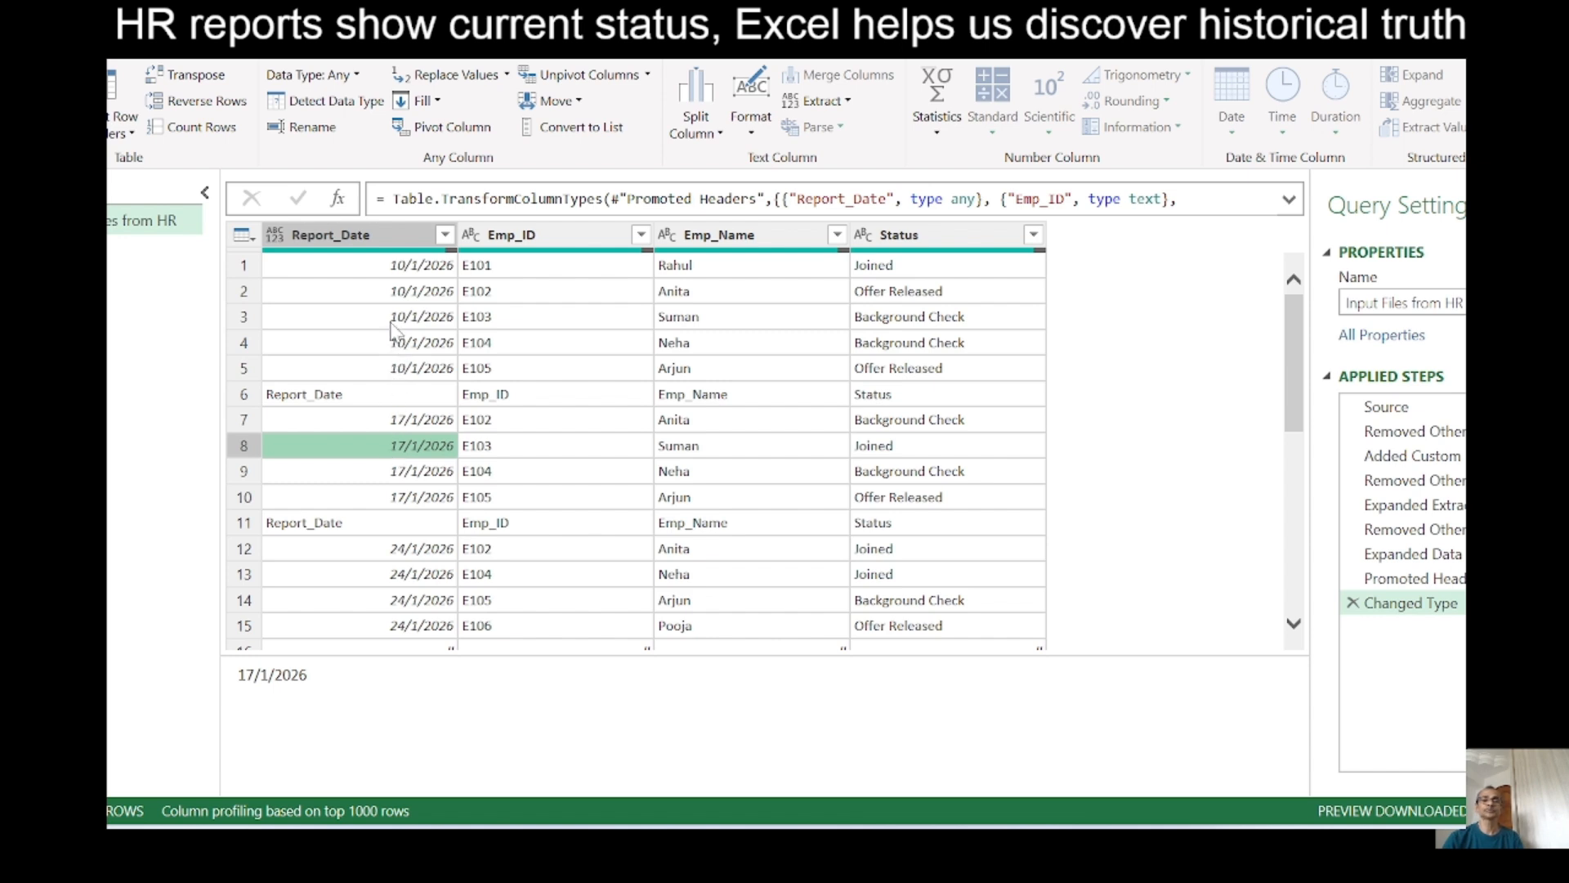
click(370, 237)
right_click(368, 243)
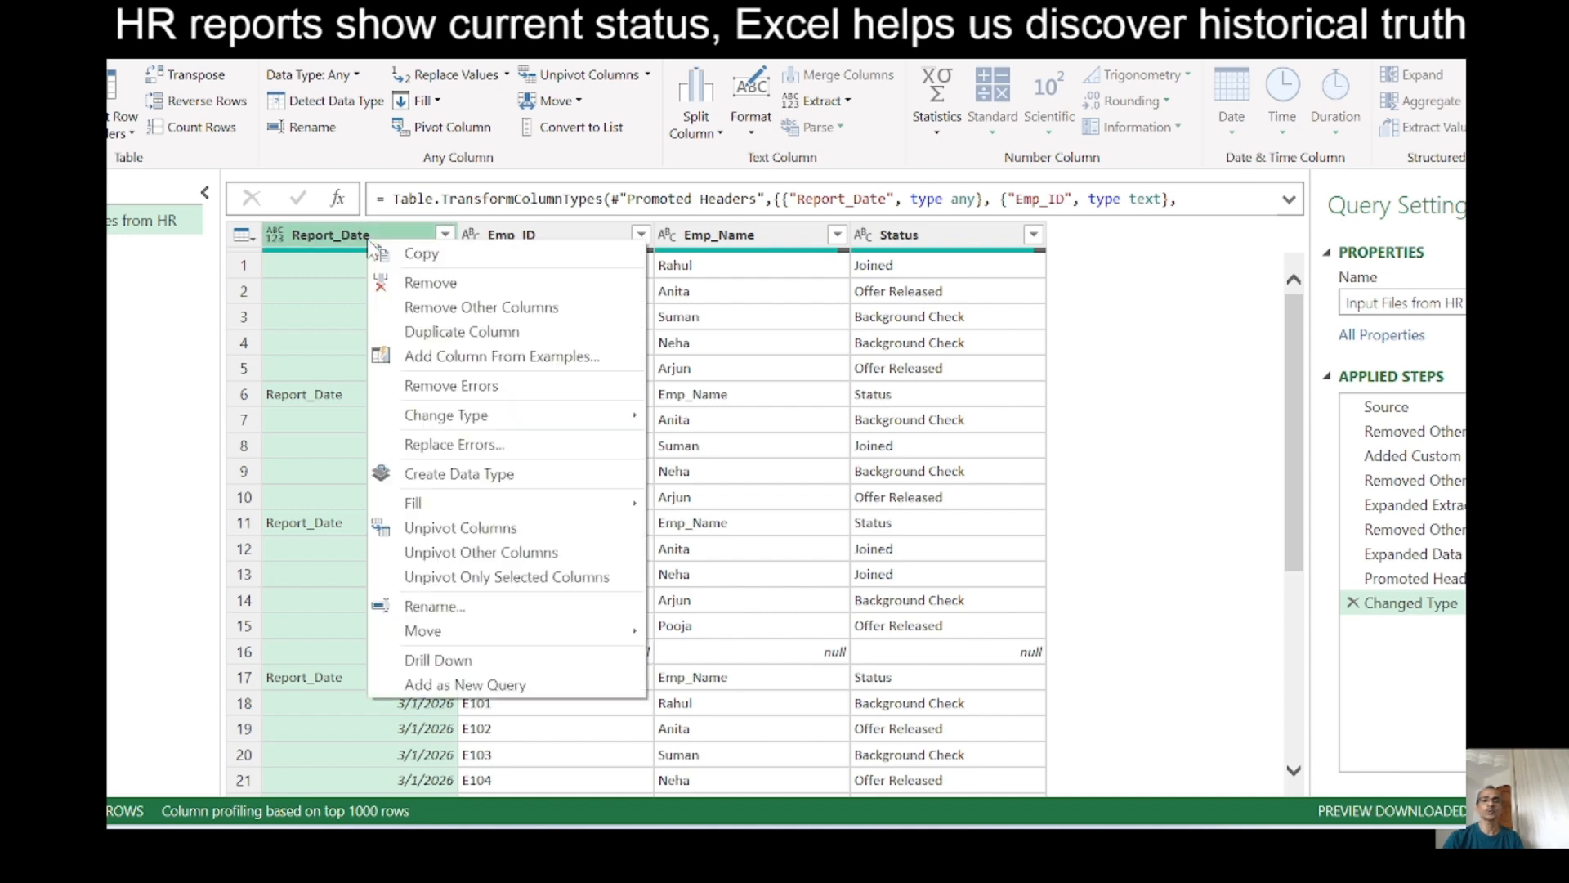
mouse_move(473, 414)
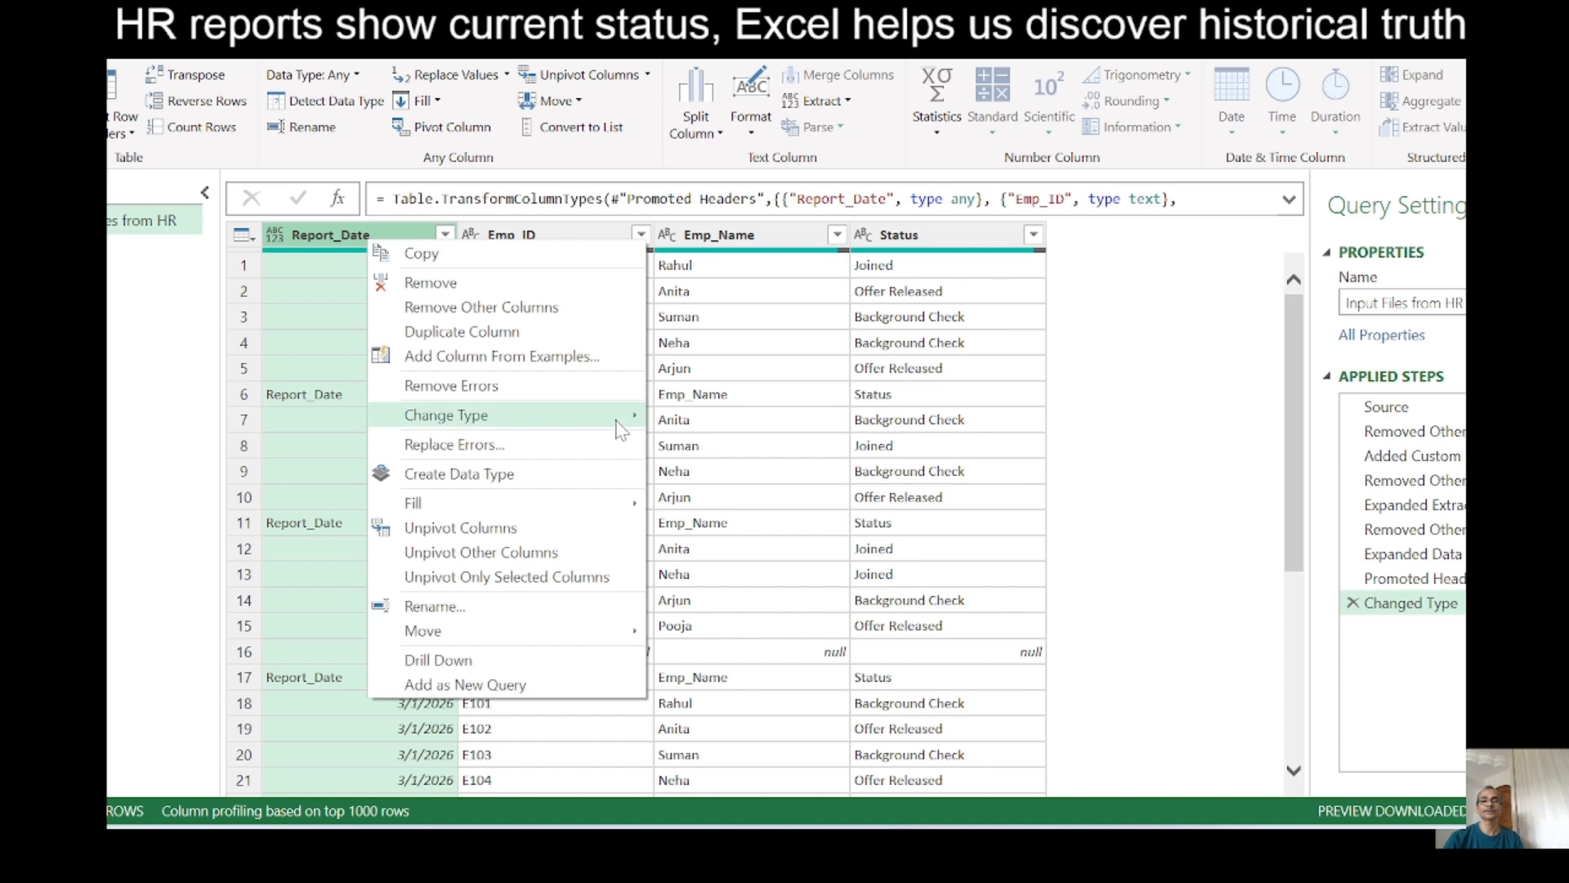
mouse_move(619, 420)
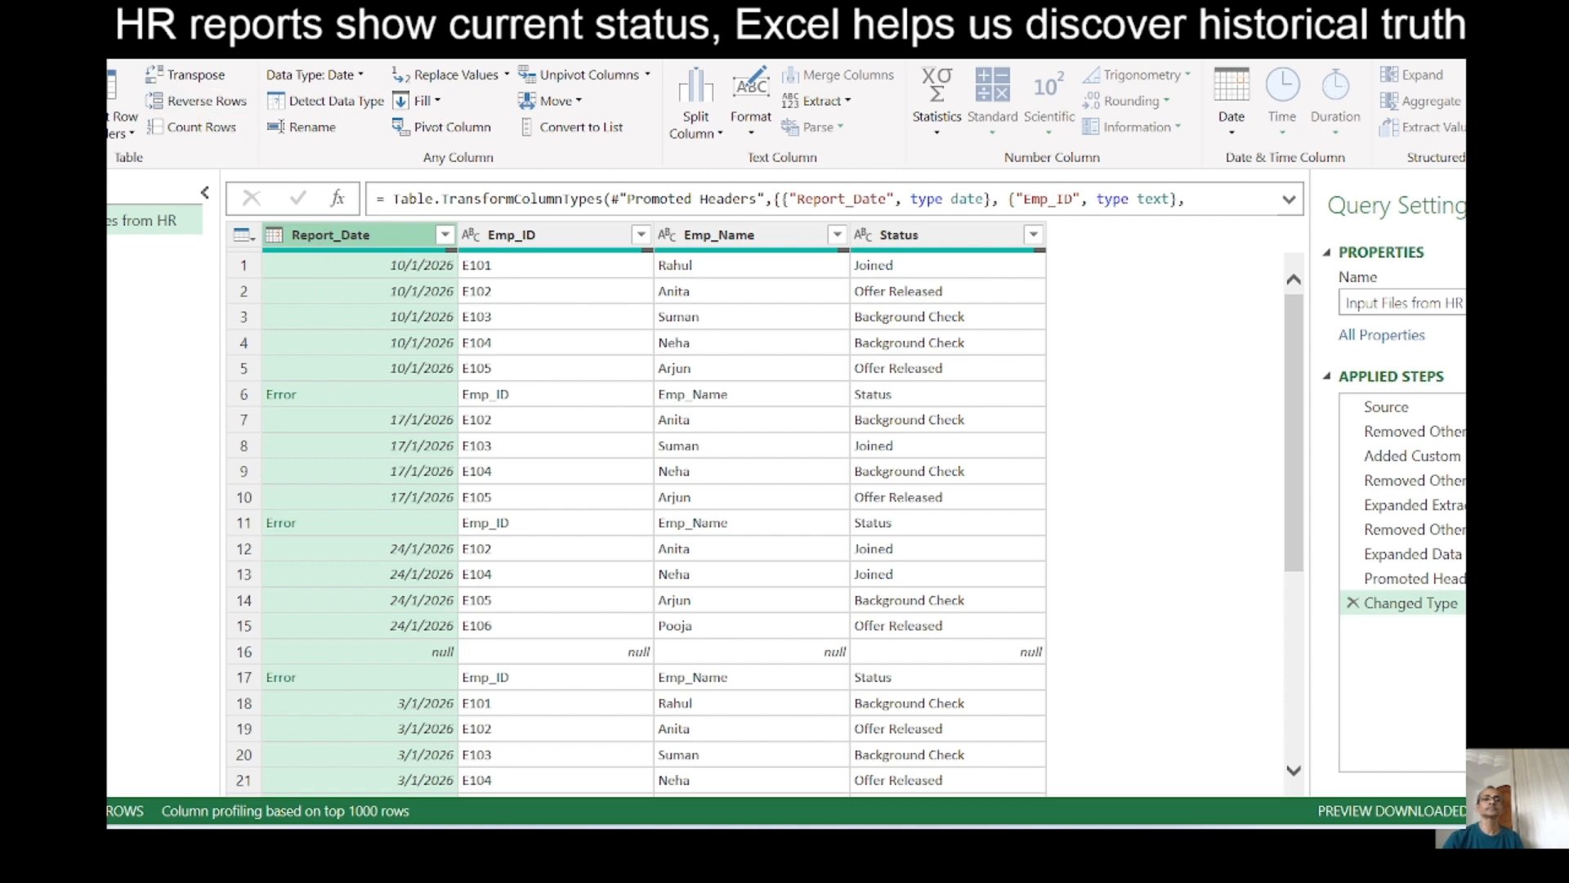
Remove the rows that contain errors in the Report_Date column.
click(104, 44)
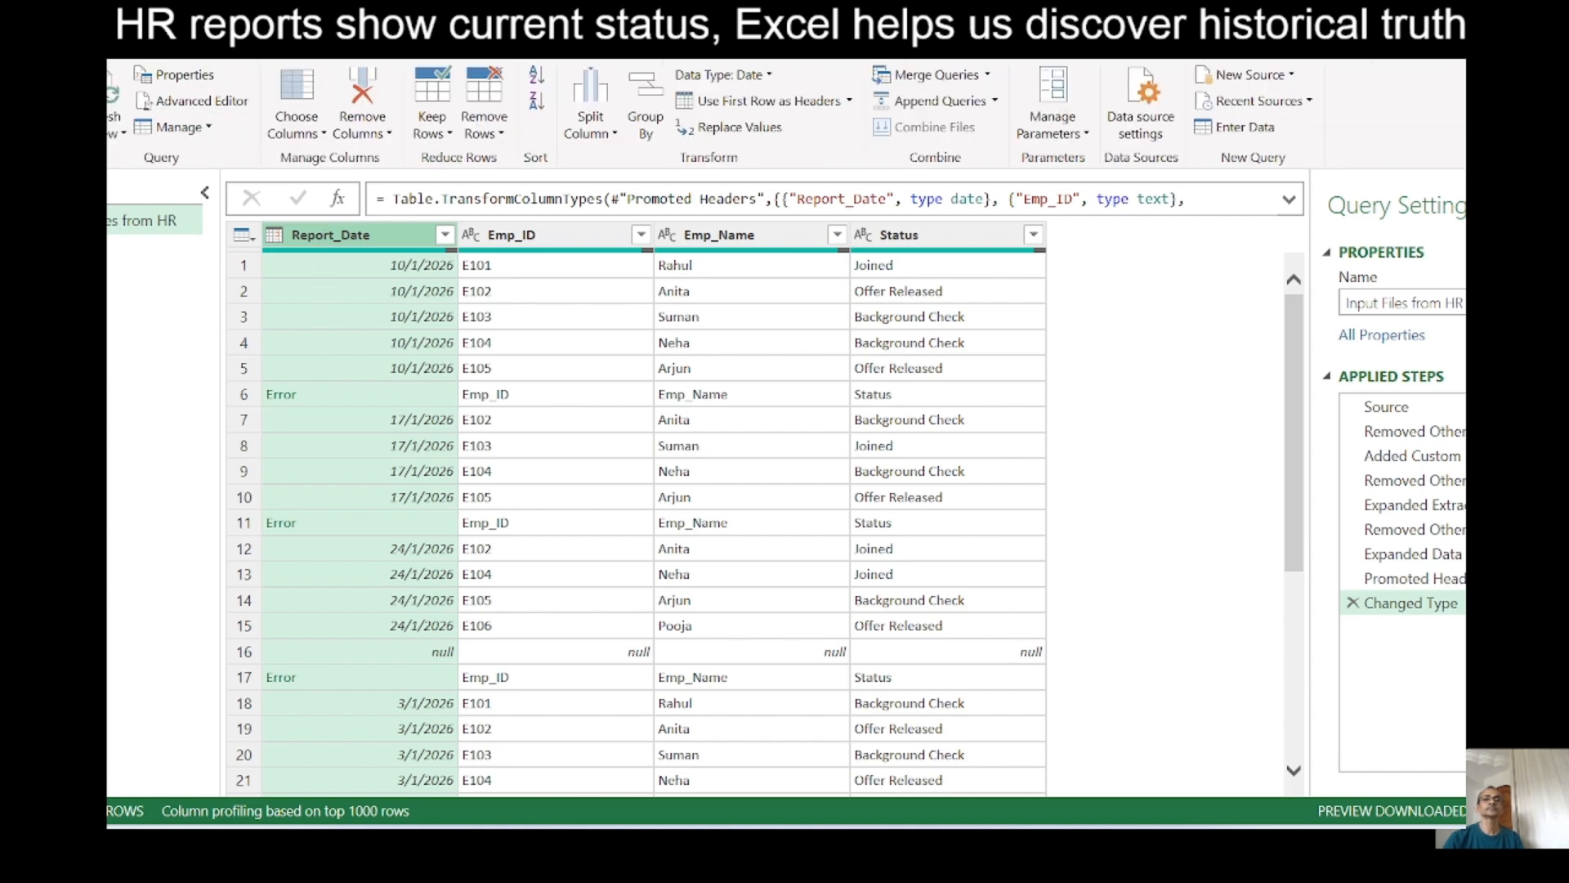
click(482, 133)
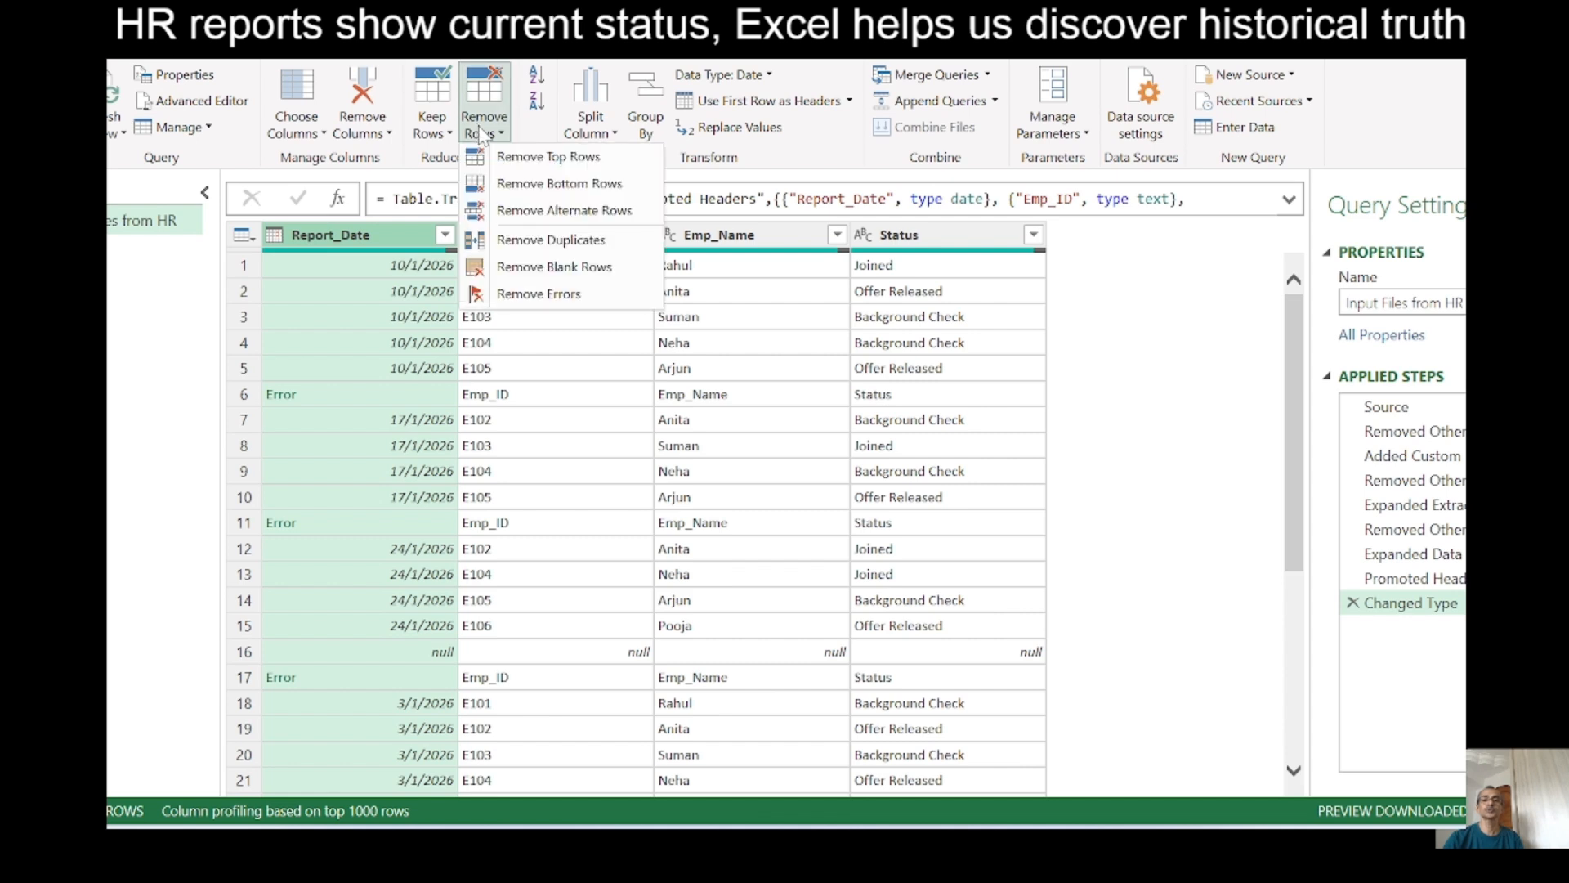
click(542, 297)
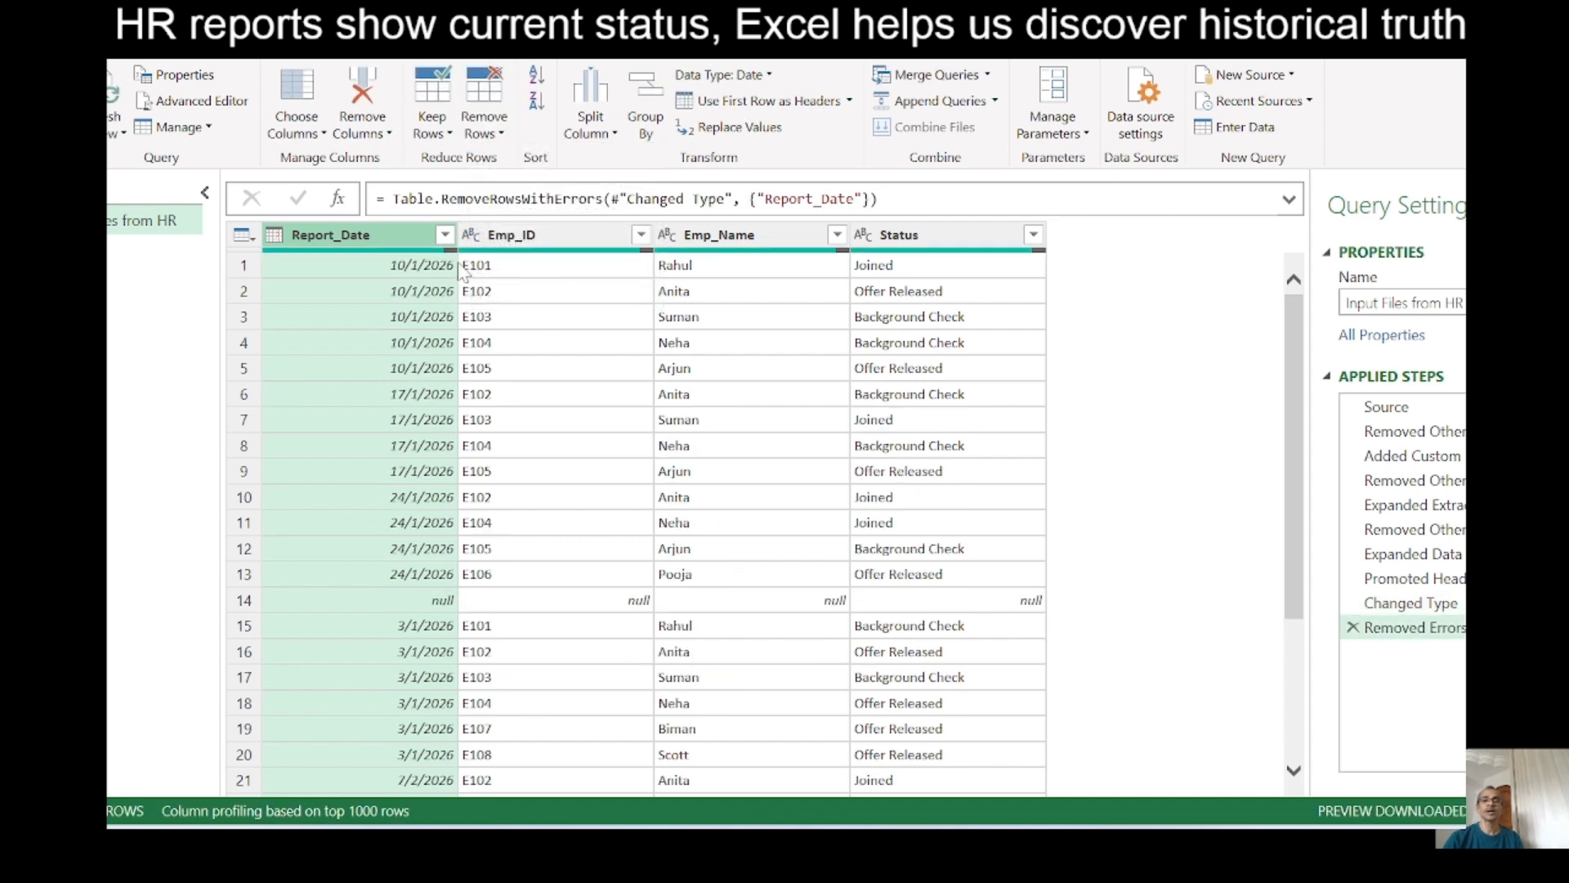
Filter the null values out of the Report_Date column.
click(445, 234)
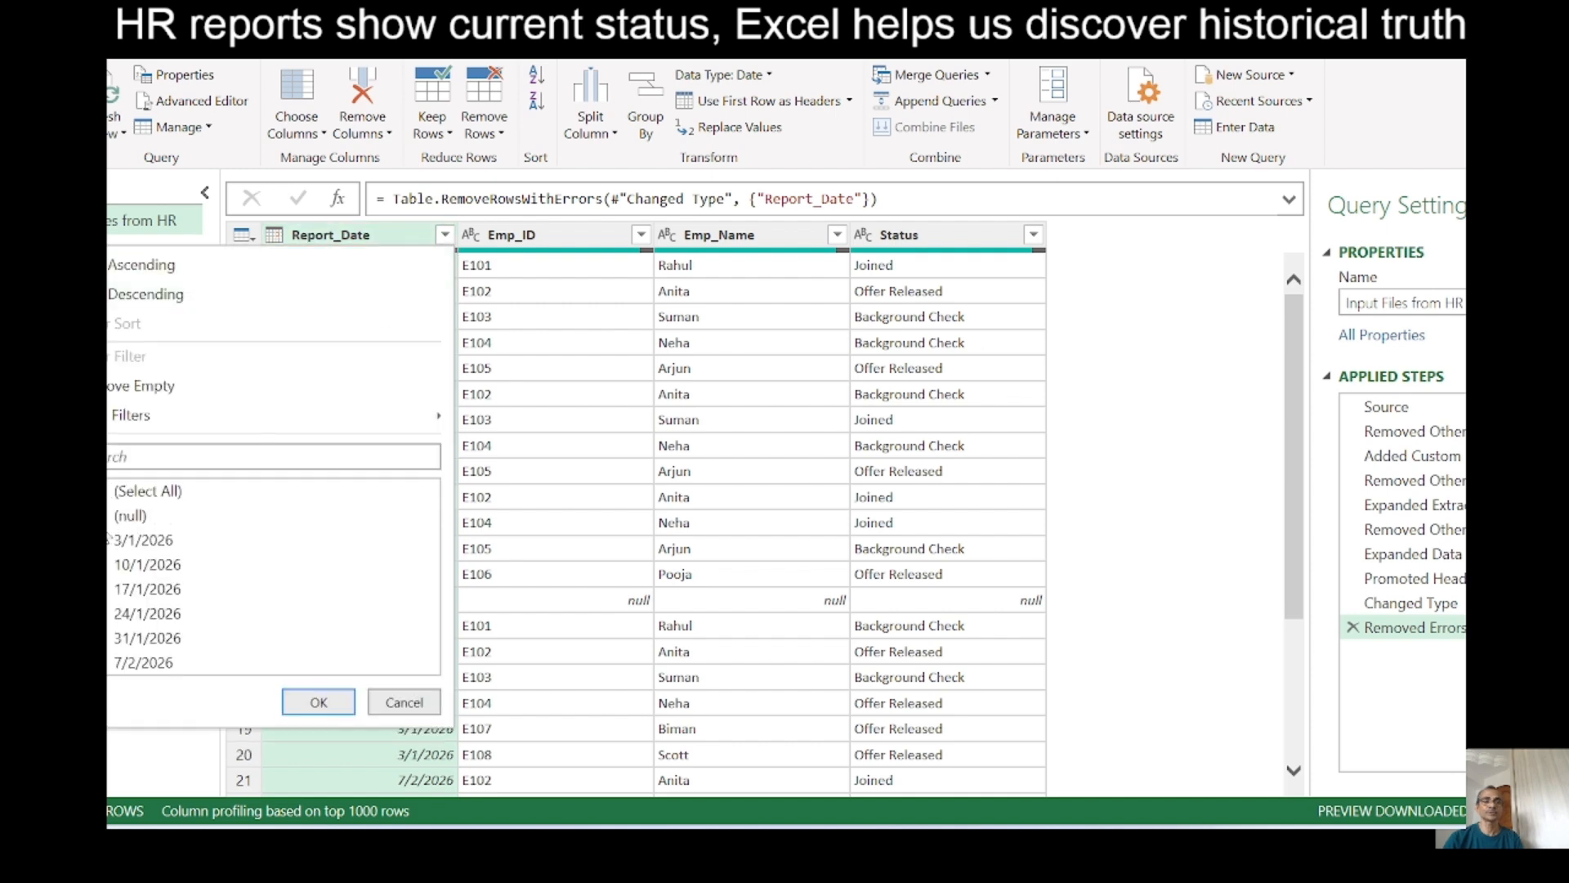
click(130, 517)
click(304, 696)
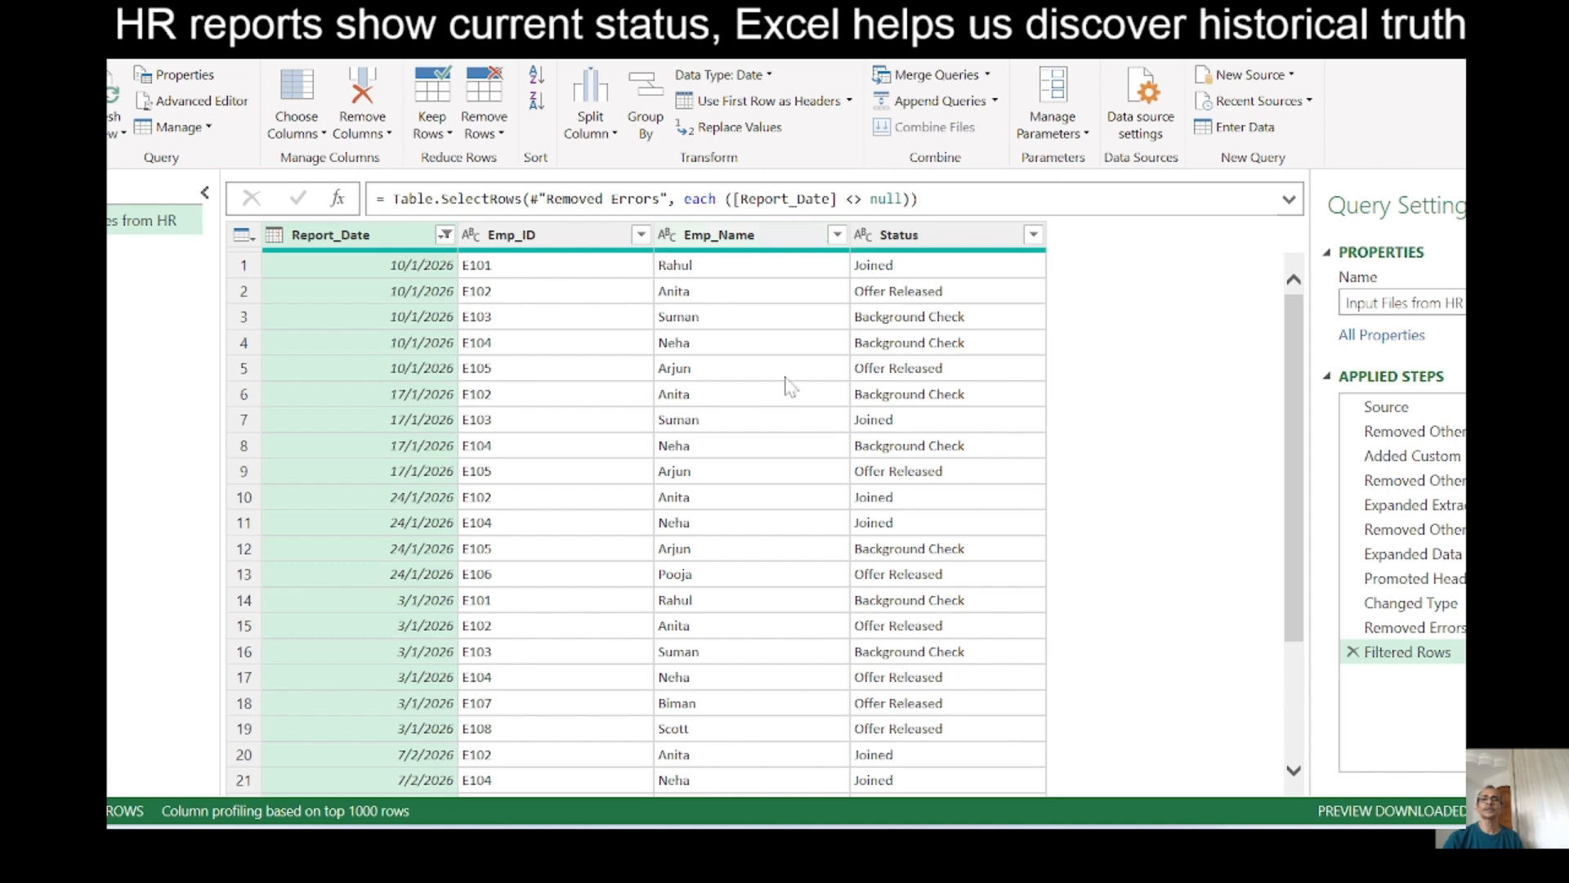
Sort the rows by Emp_Name ascending and within that by Report_Date ascending.
click(837, 235)
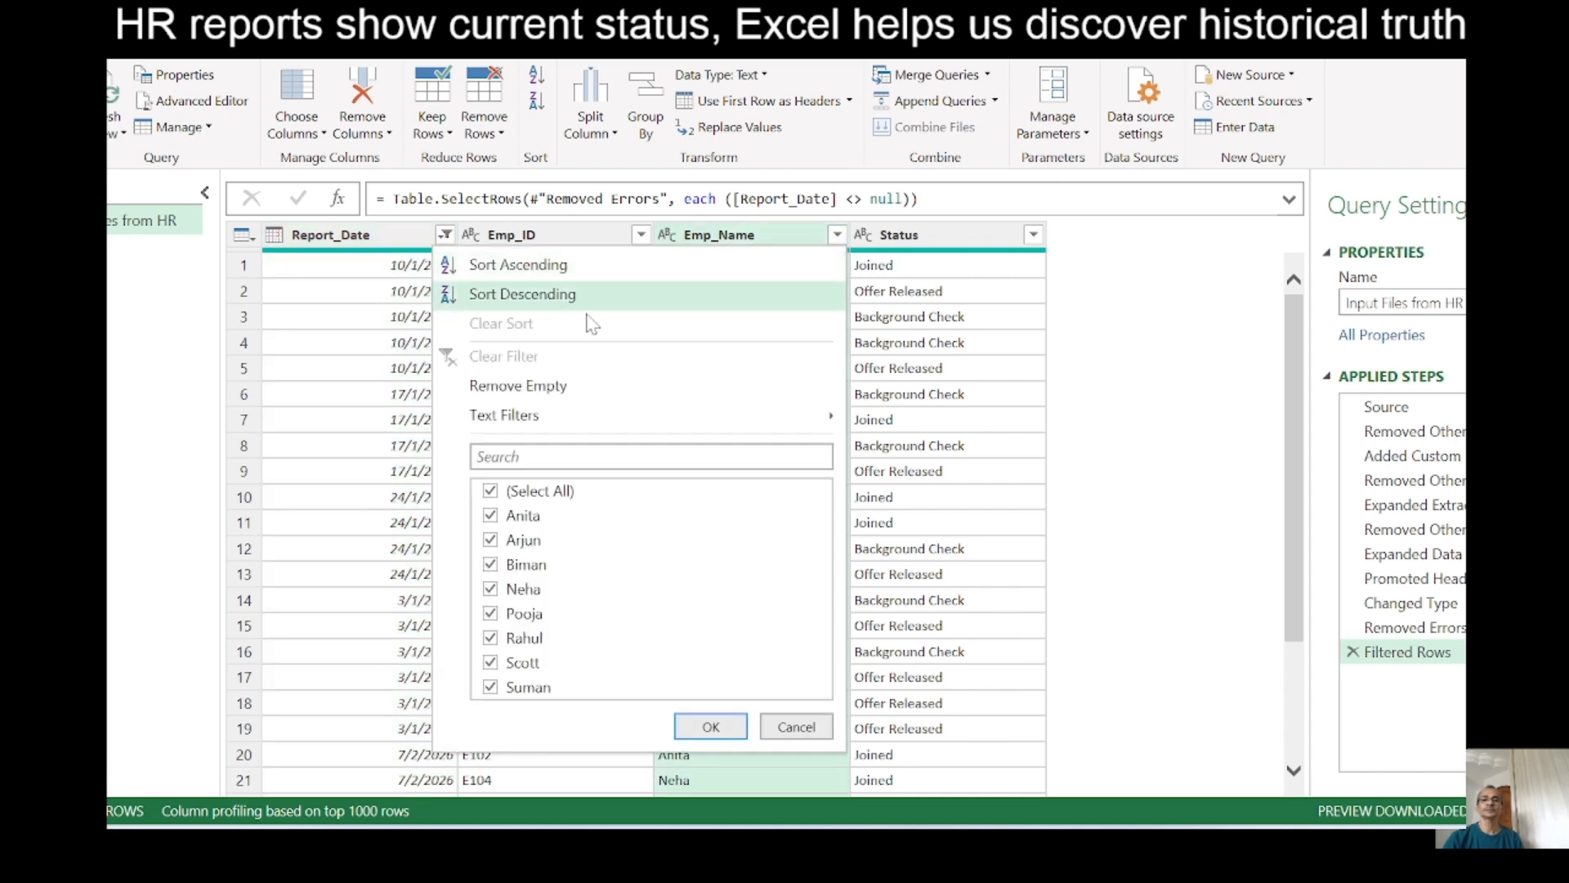
click(544, 264)
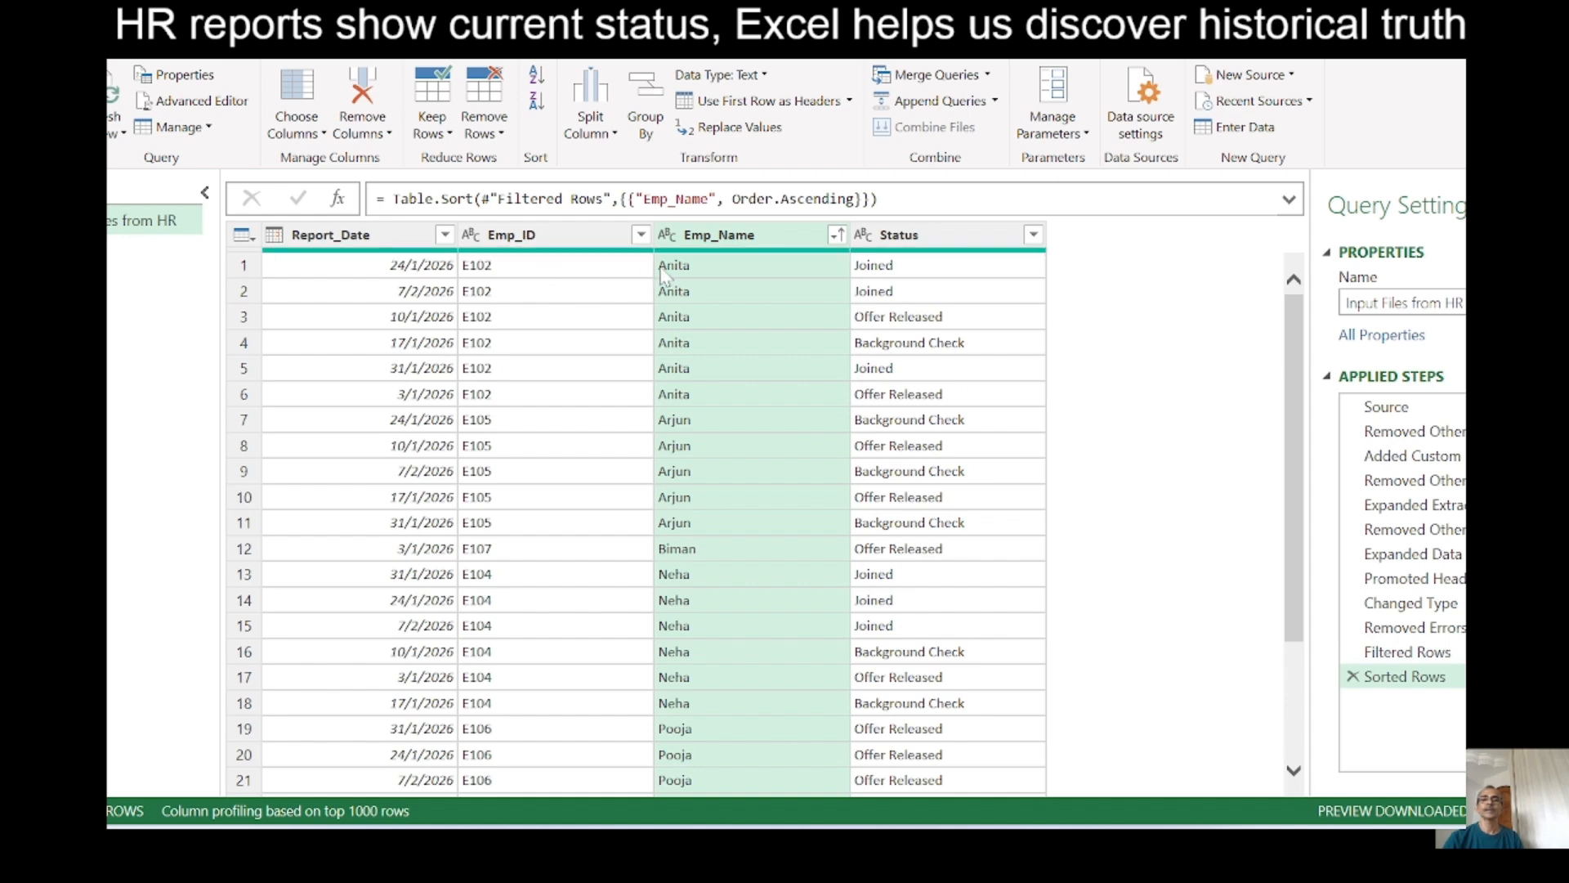
click(445, 236)
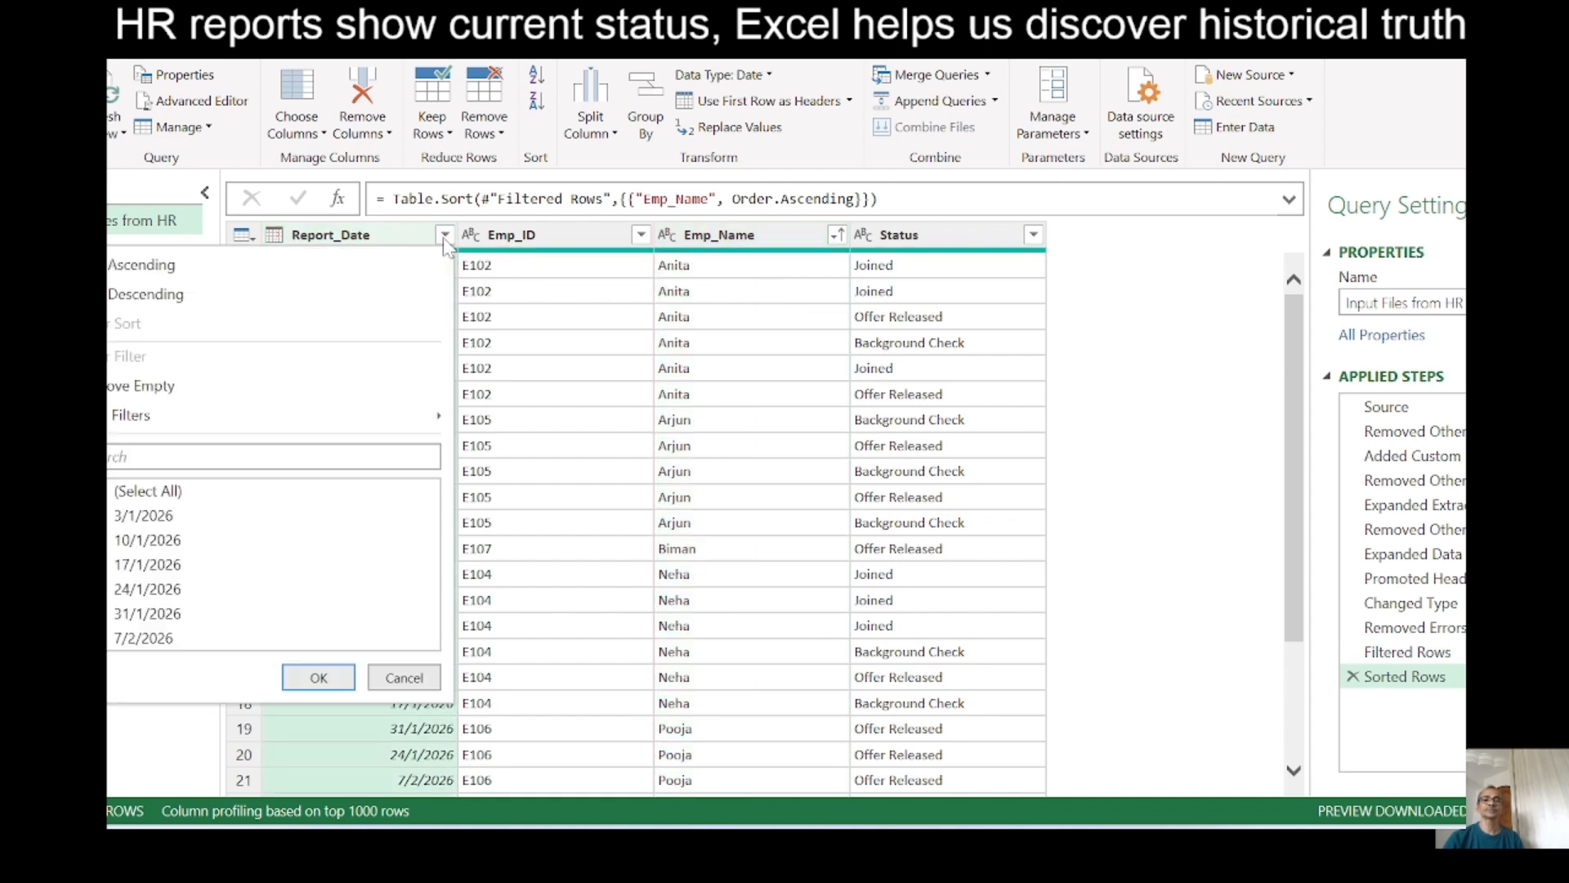
click(324, 284)
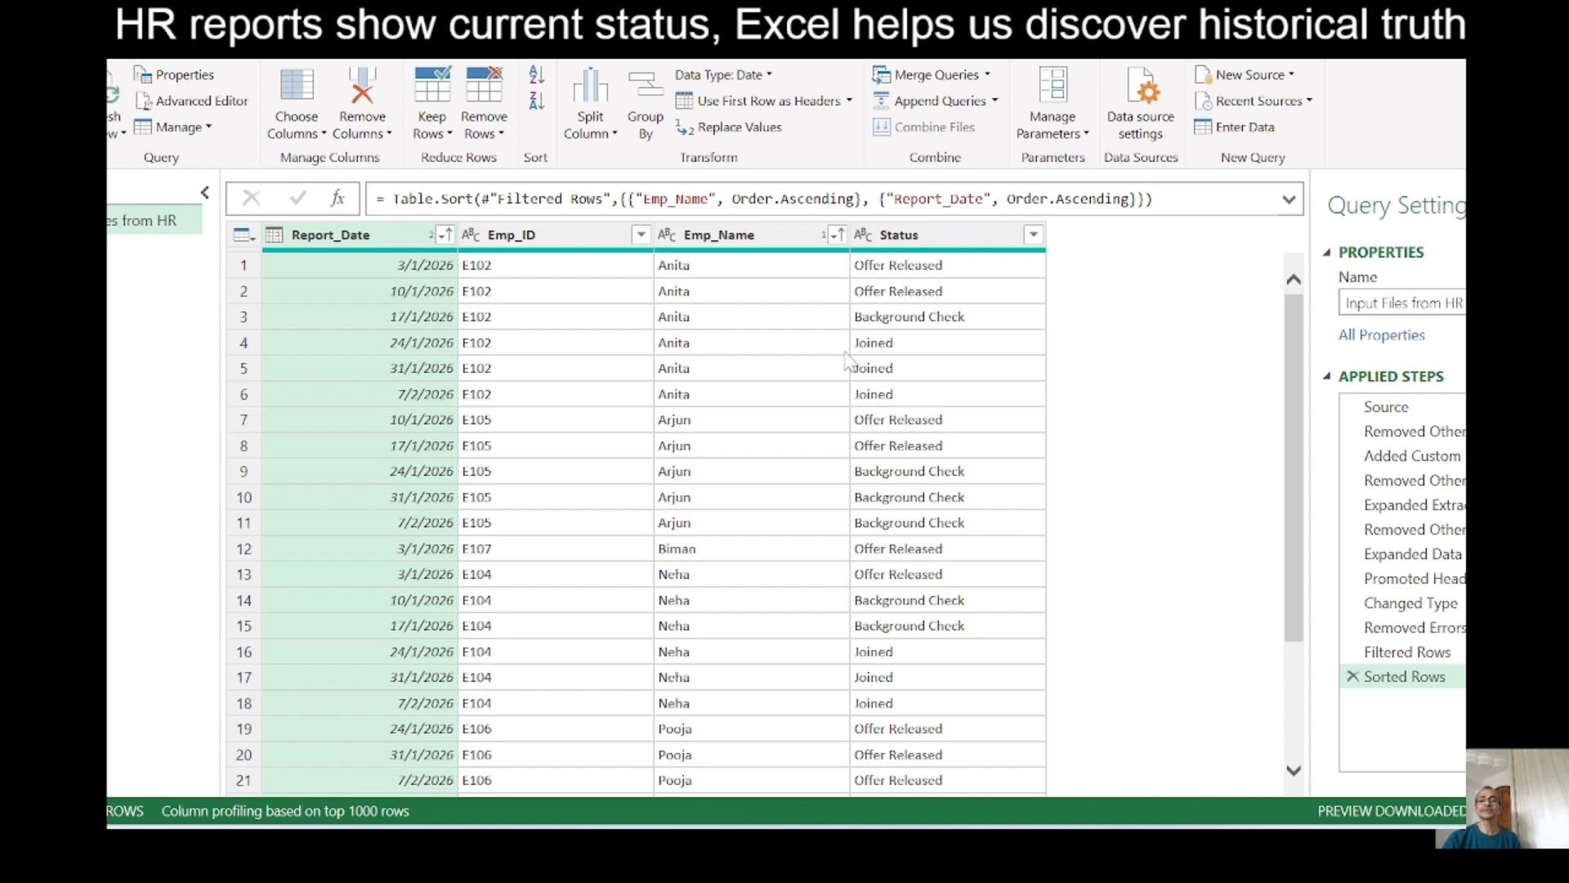
Examine the report dates and hiring statuses of individual employees in the sorted rows.
click(428, 344)
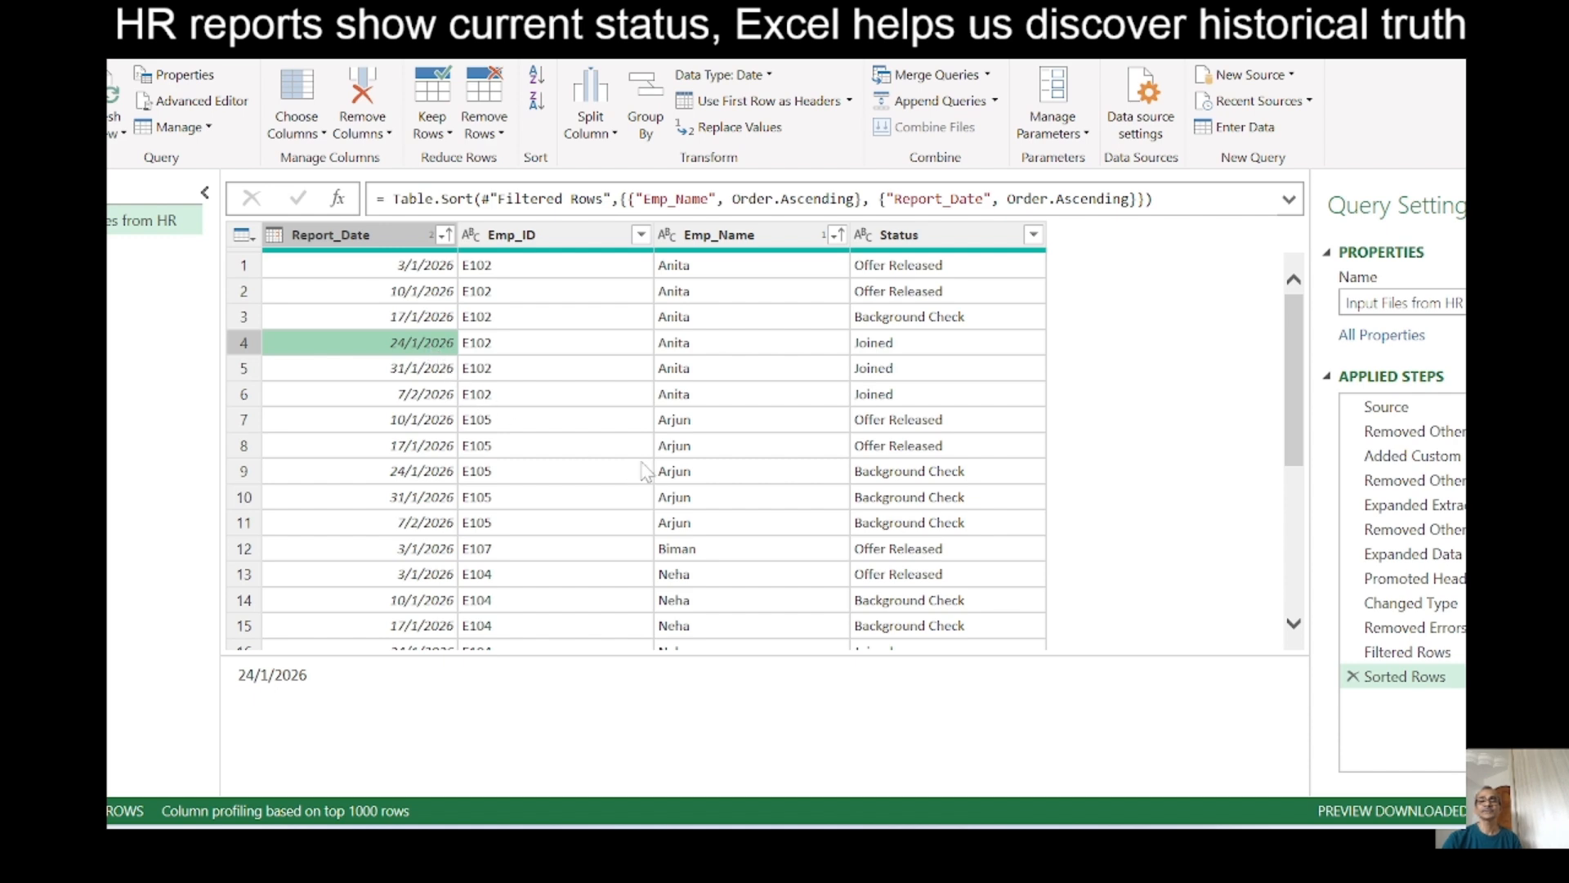
click(669, 476)
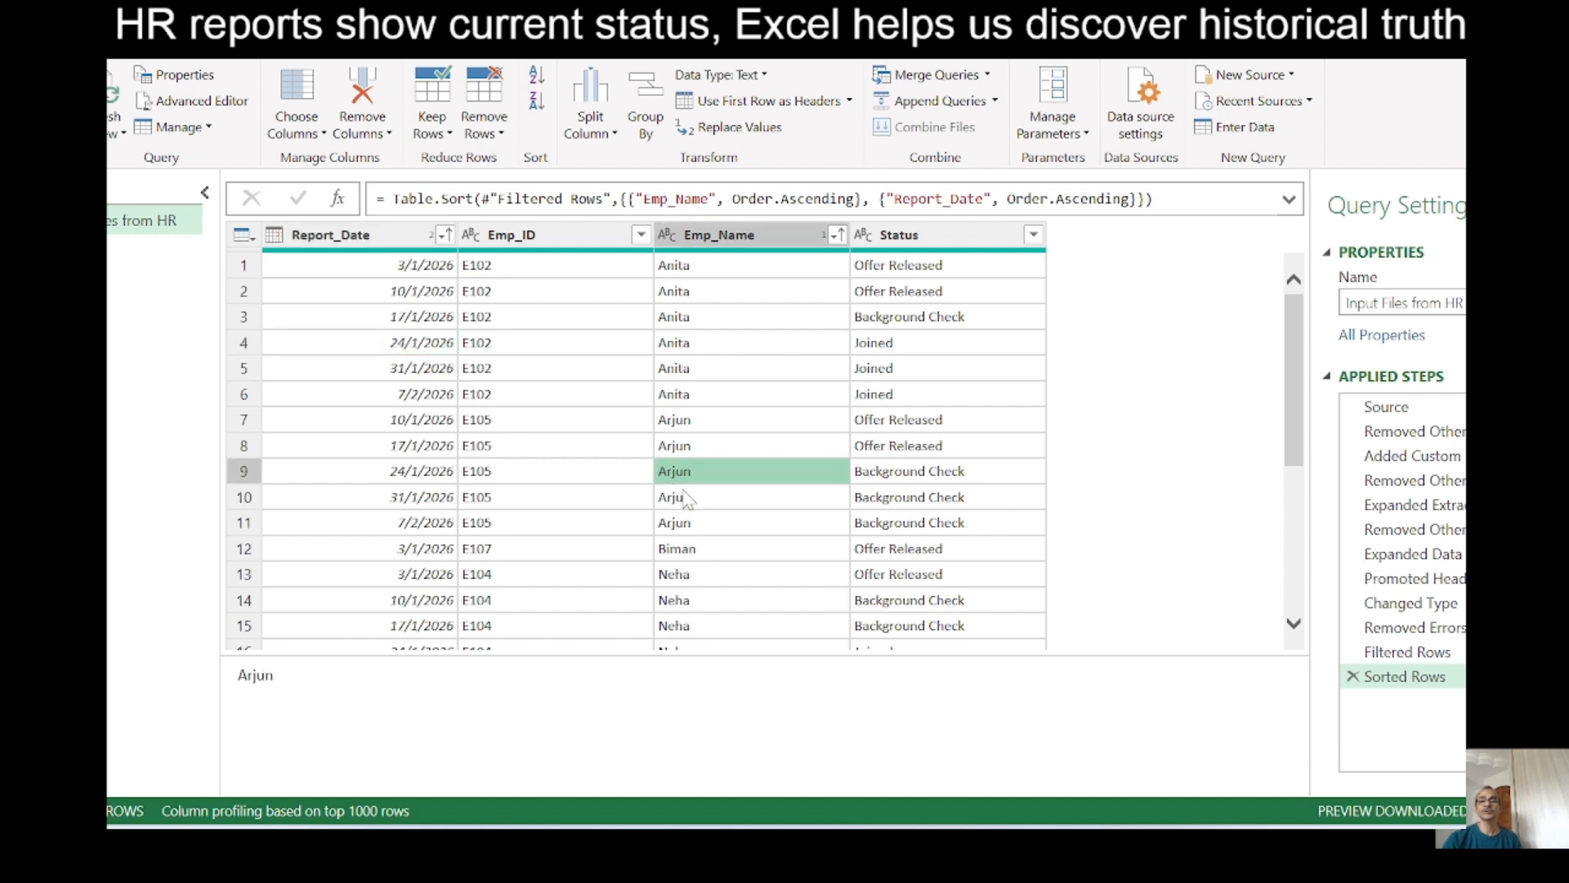
click(767, 501)
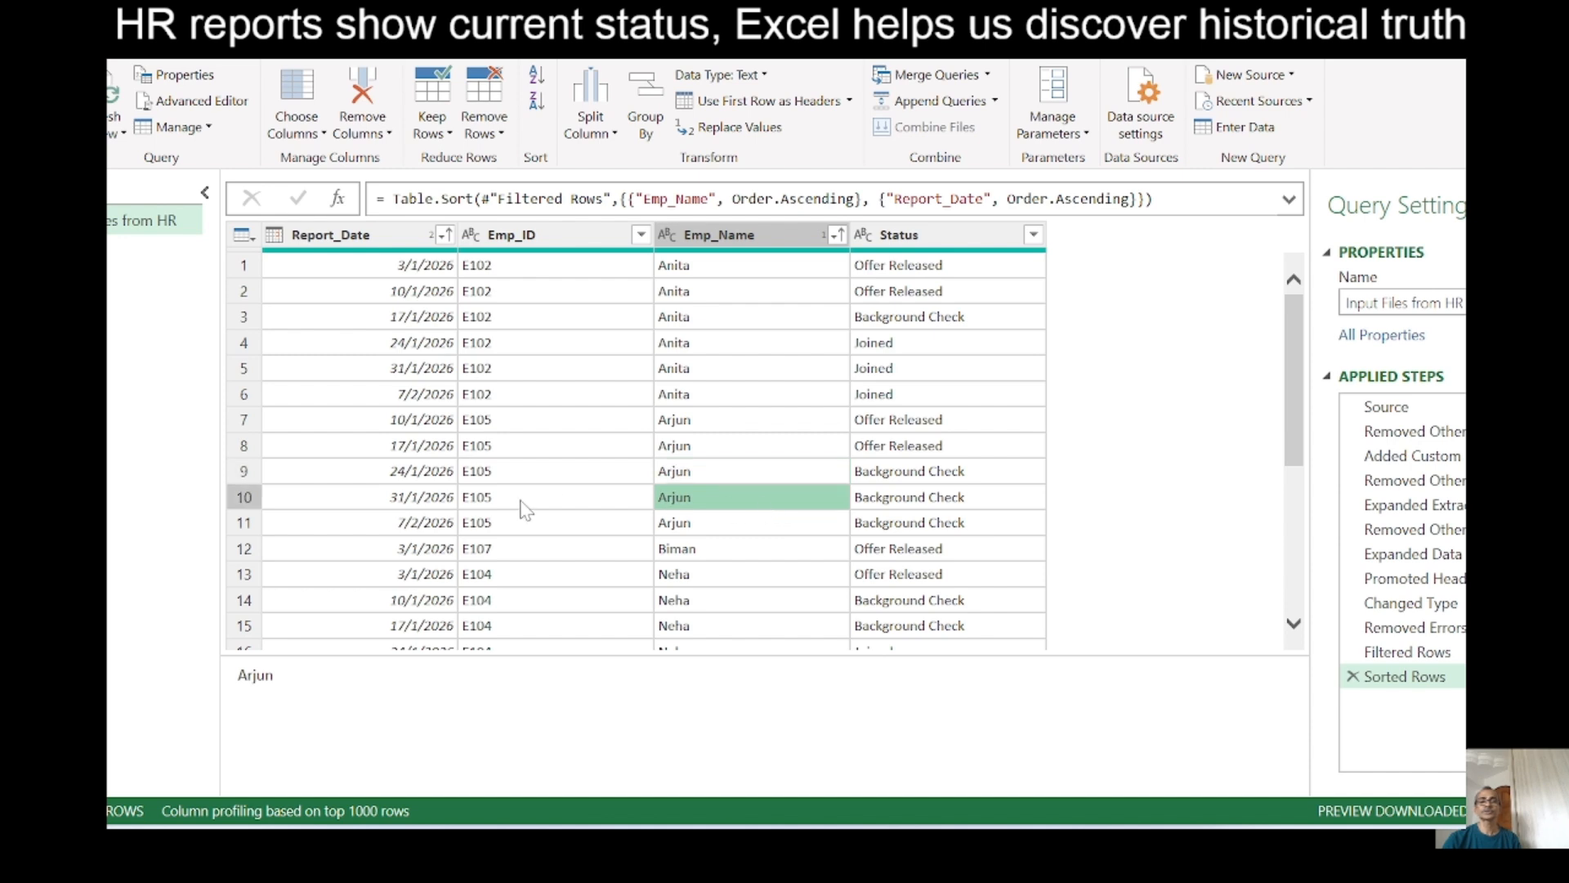
click(432, 481)
click(428, 500)
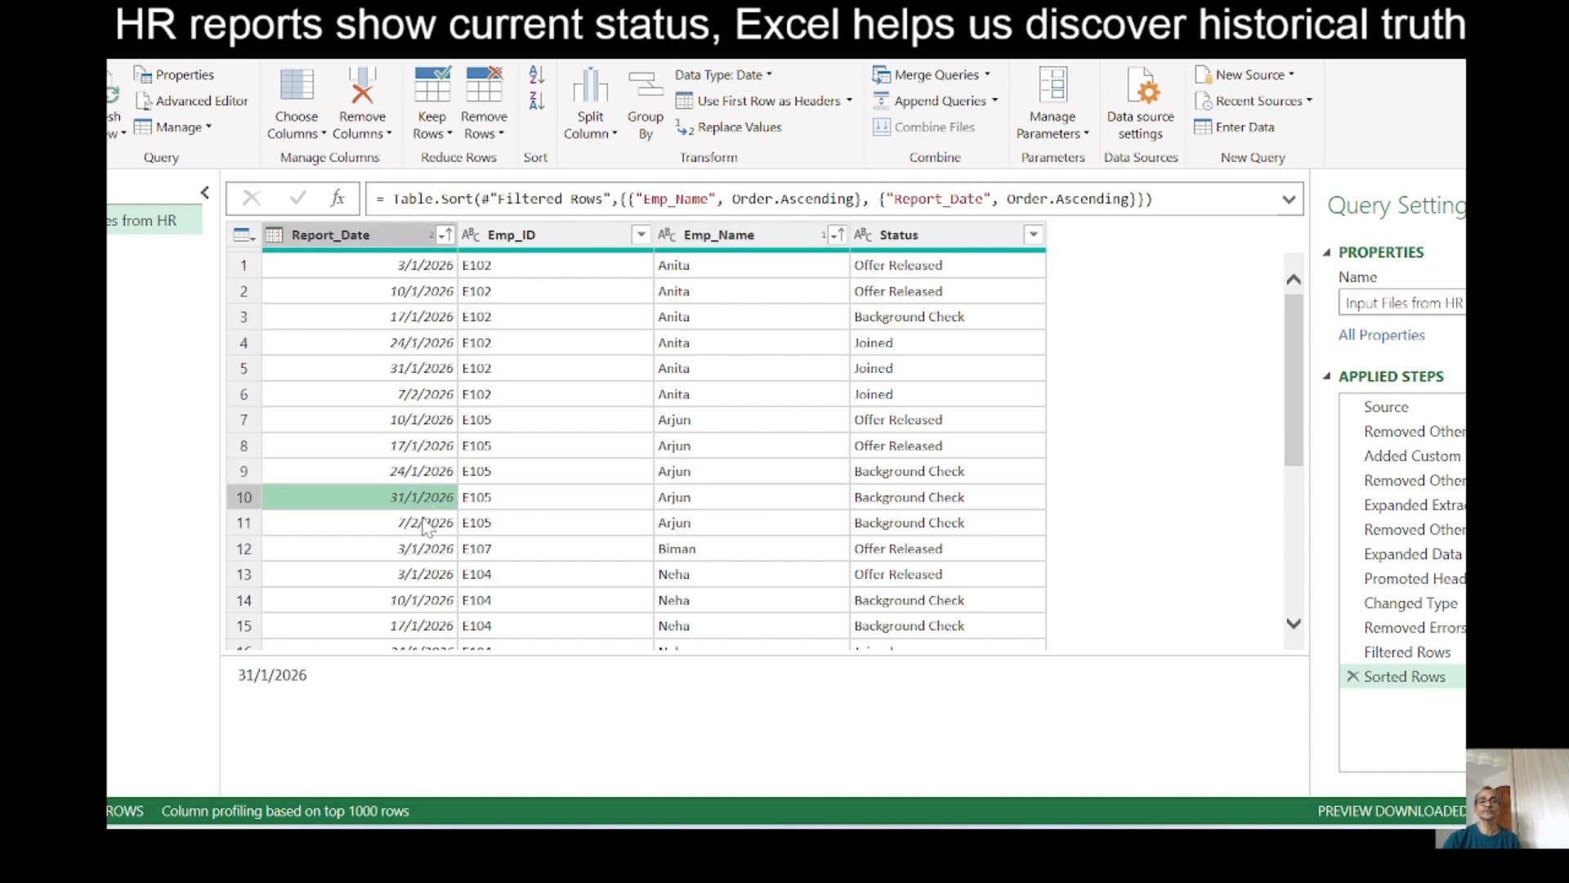
click(424, 522)
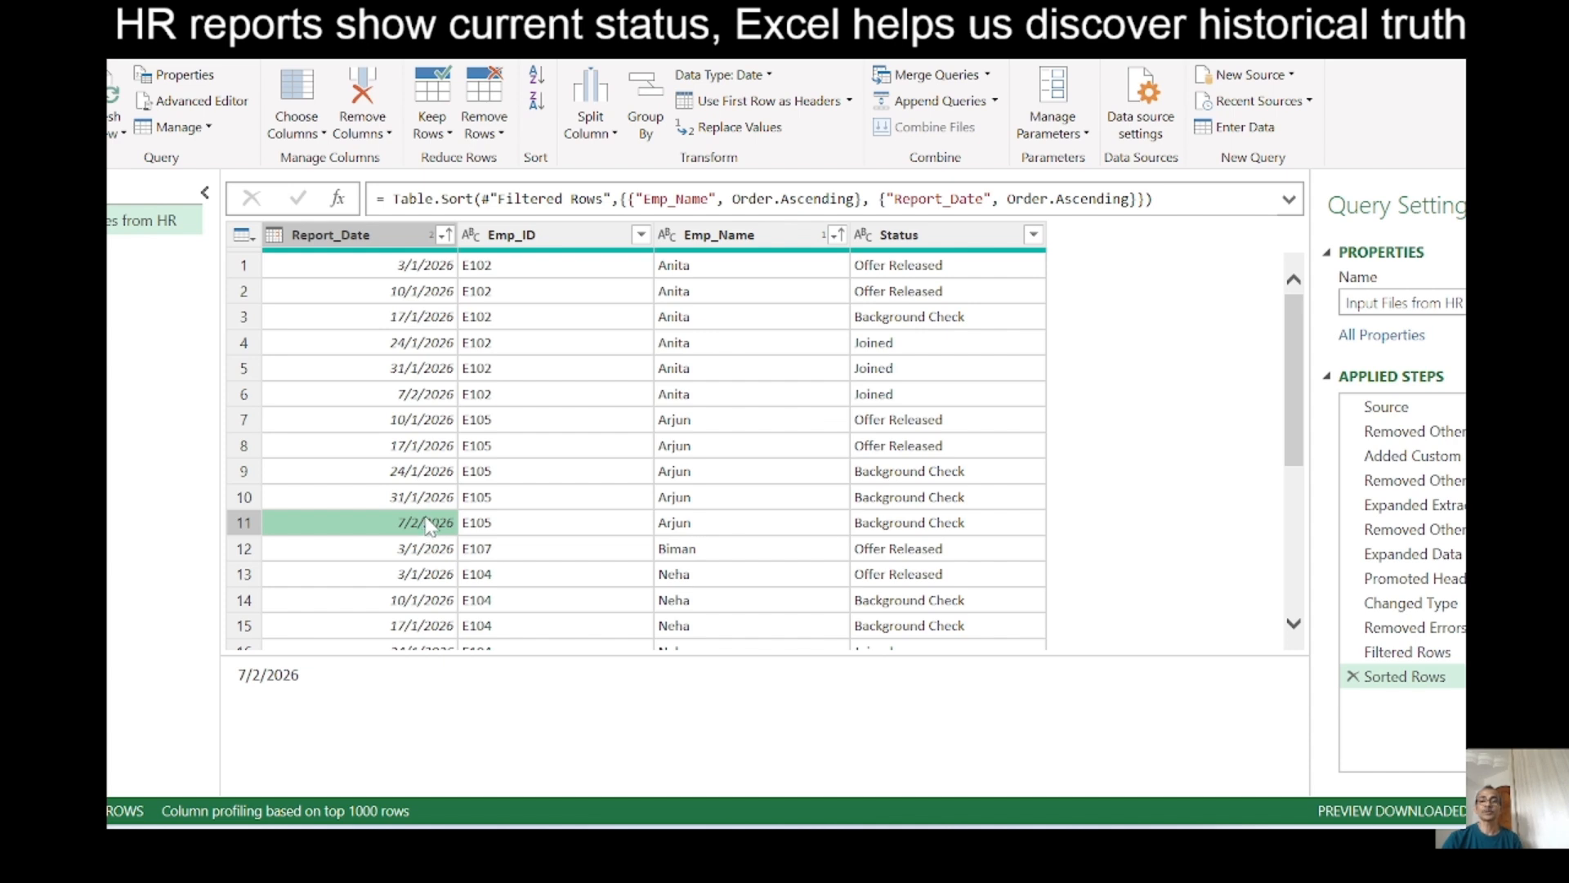
click(424, 475)
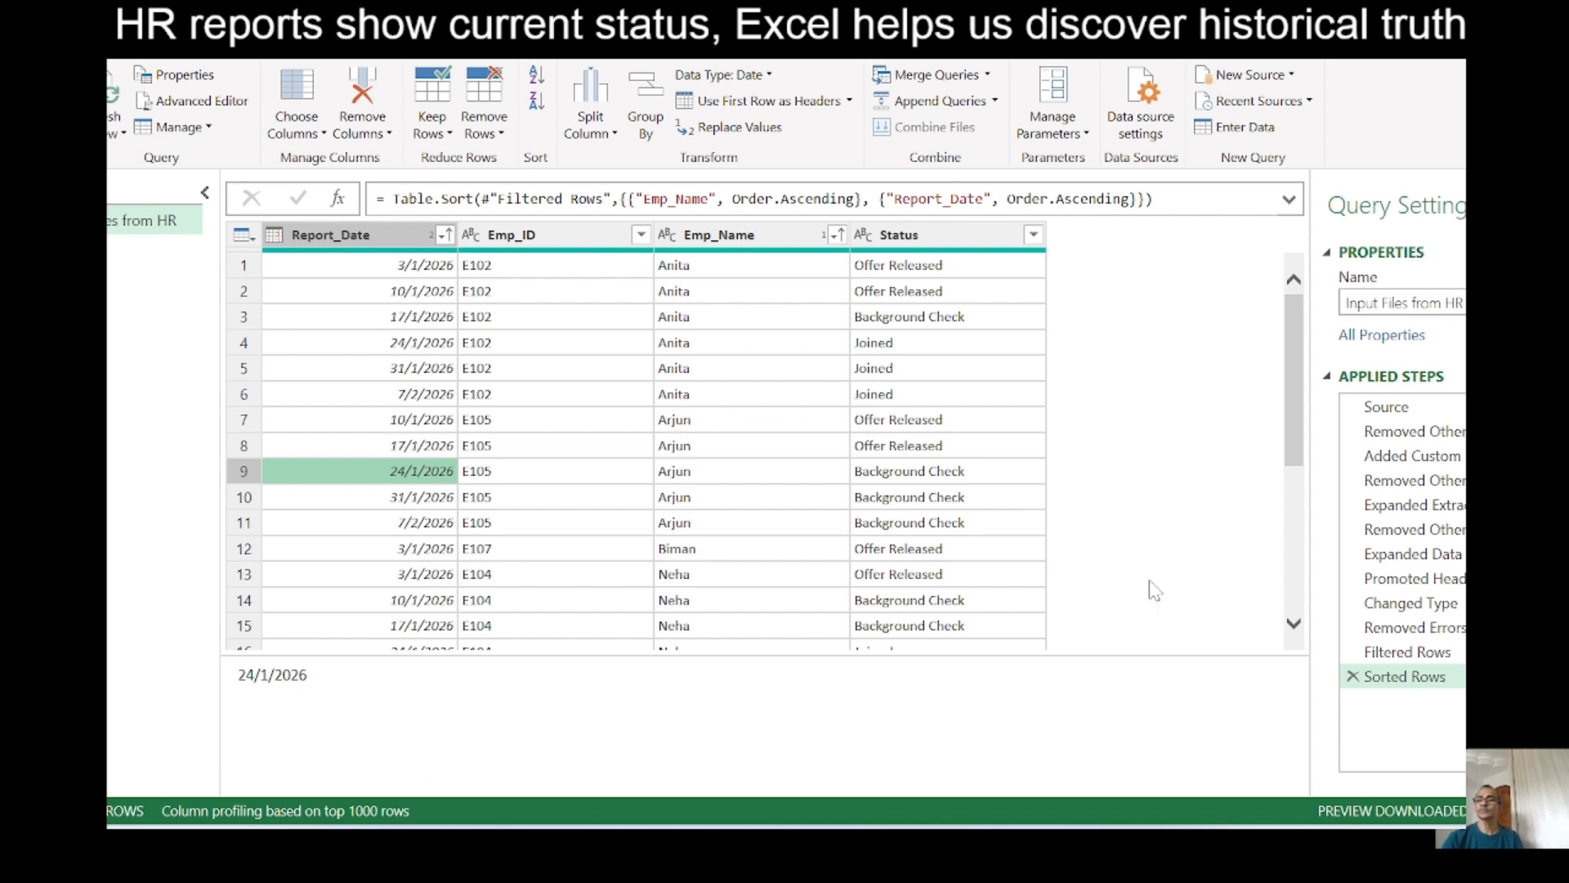
Delete the Sorted Rows step from the query's applied steps.
click(1350, 676)
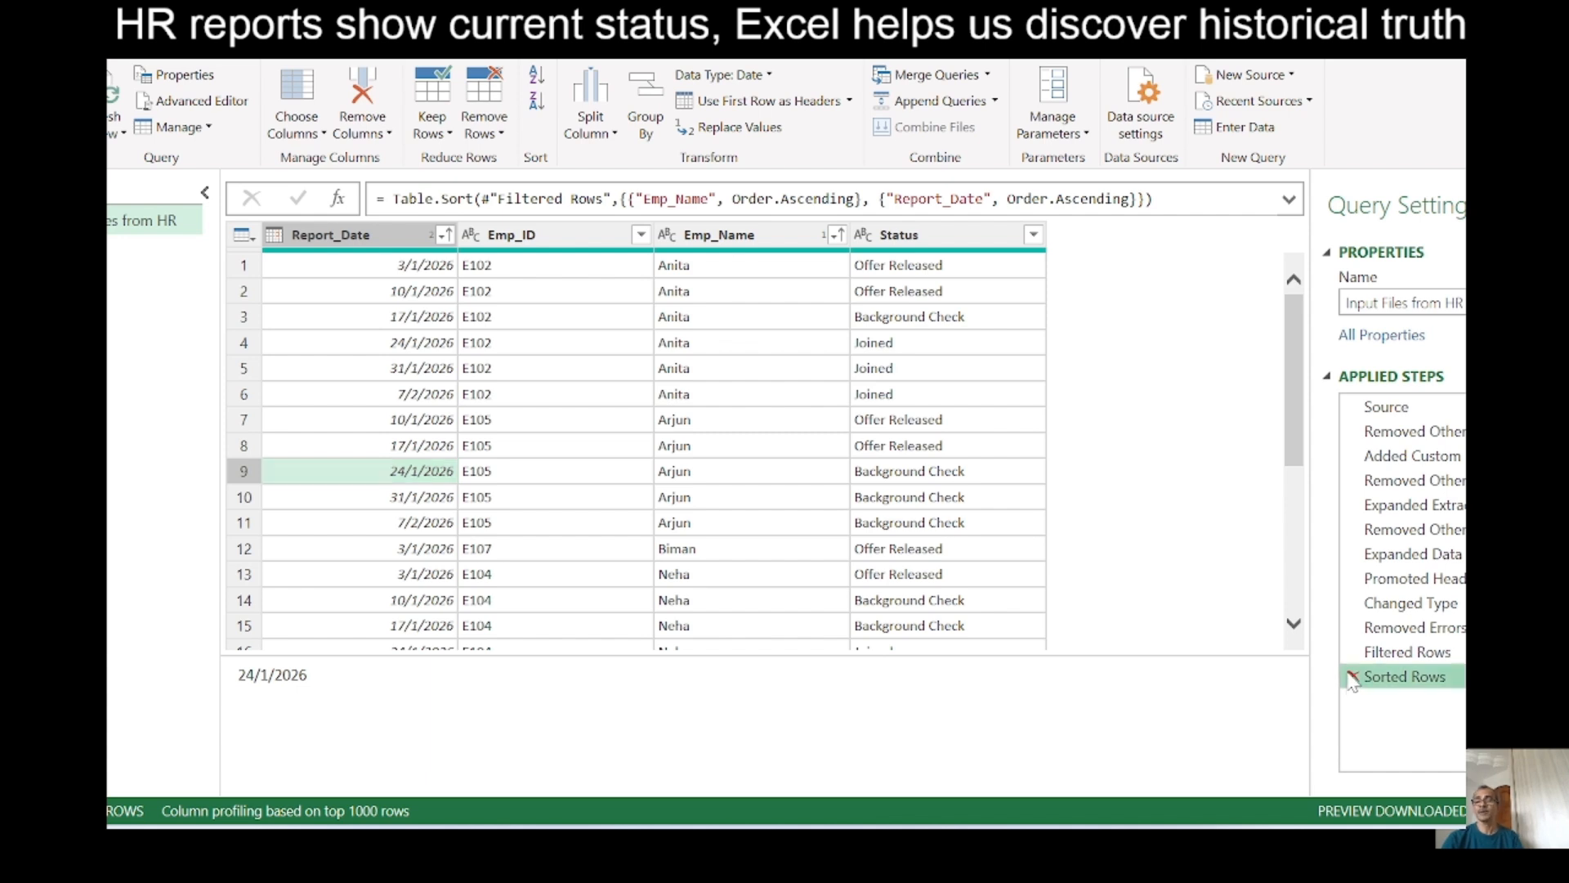
click(1352, 677)
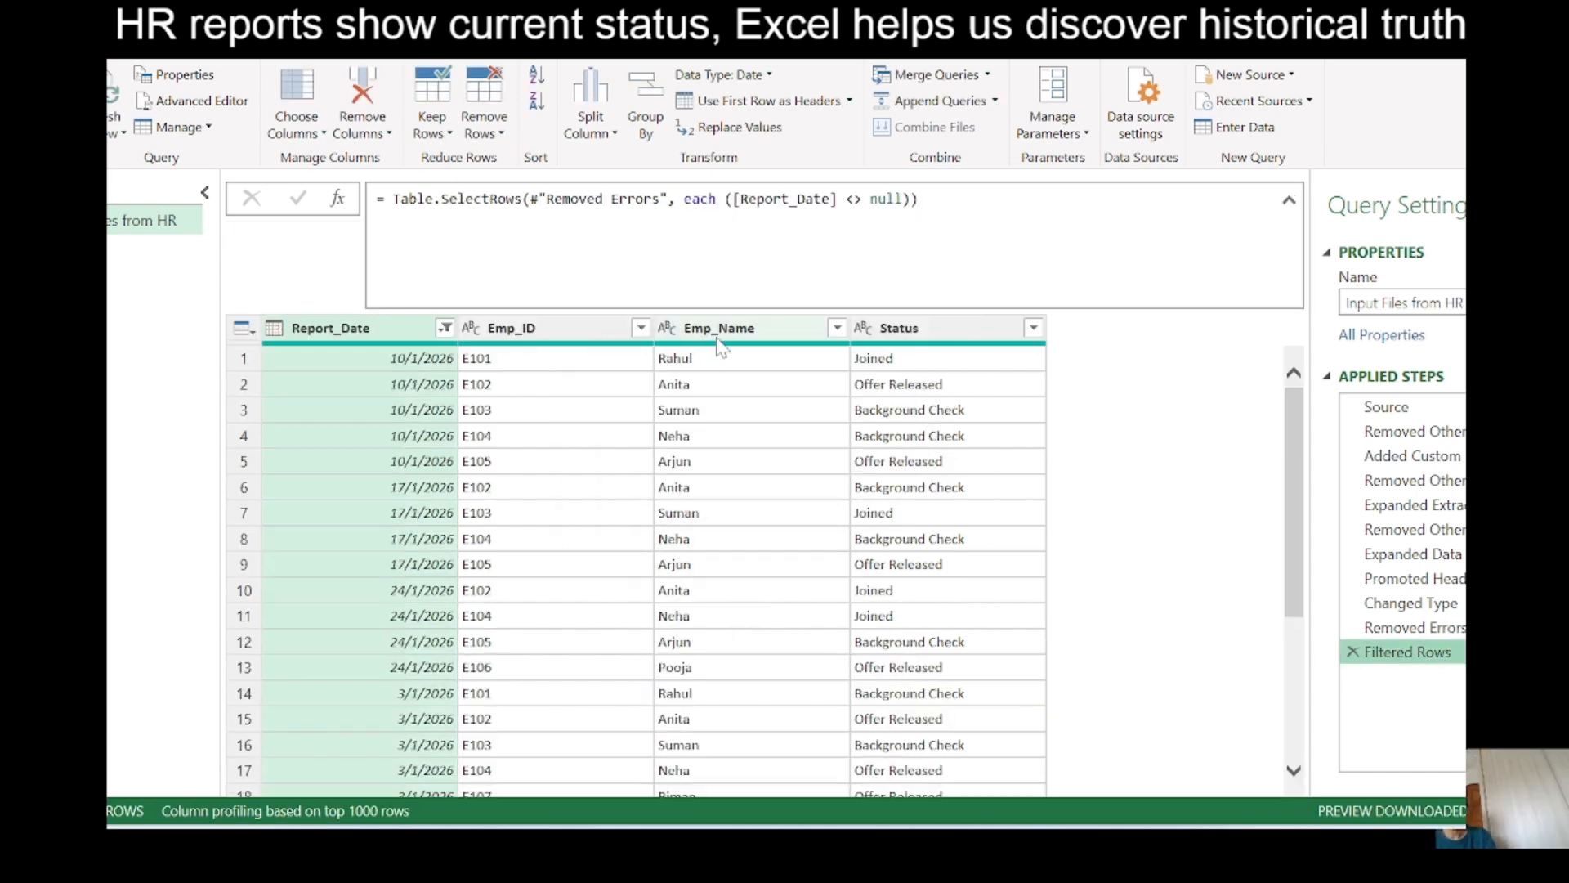
Group the rows by Emp_ID and Emp_Name, adding a column TRY with the minimum of Report_Date.
click(718, 335)
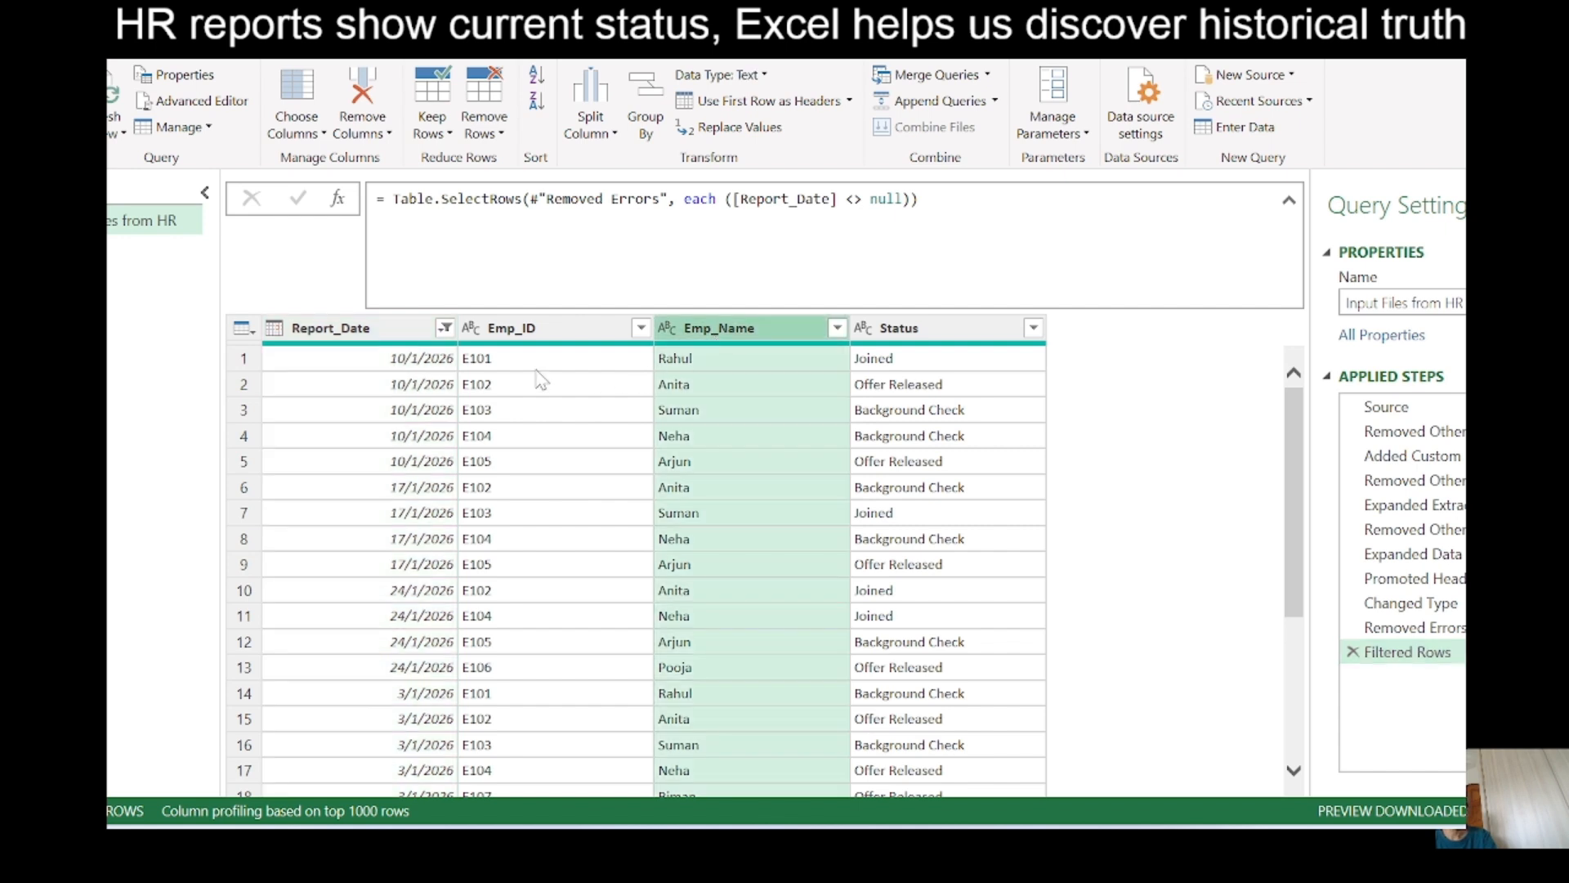
ctrl+click(522, 334)
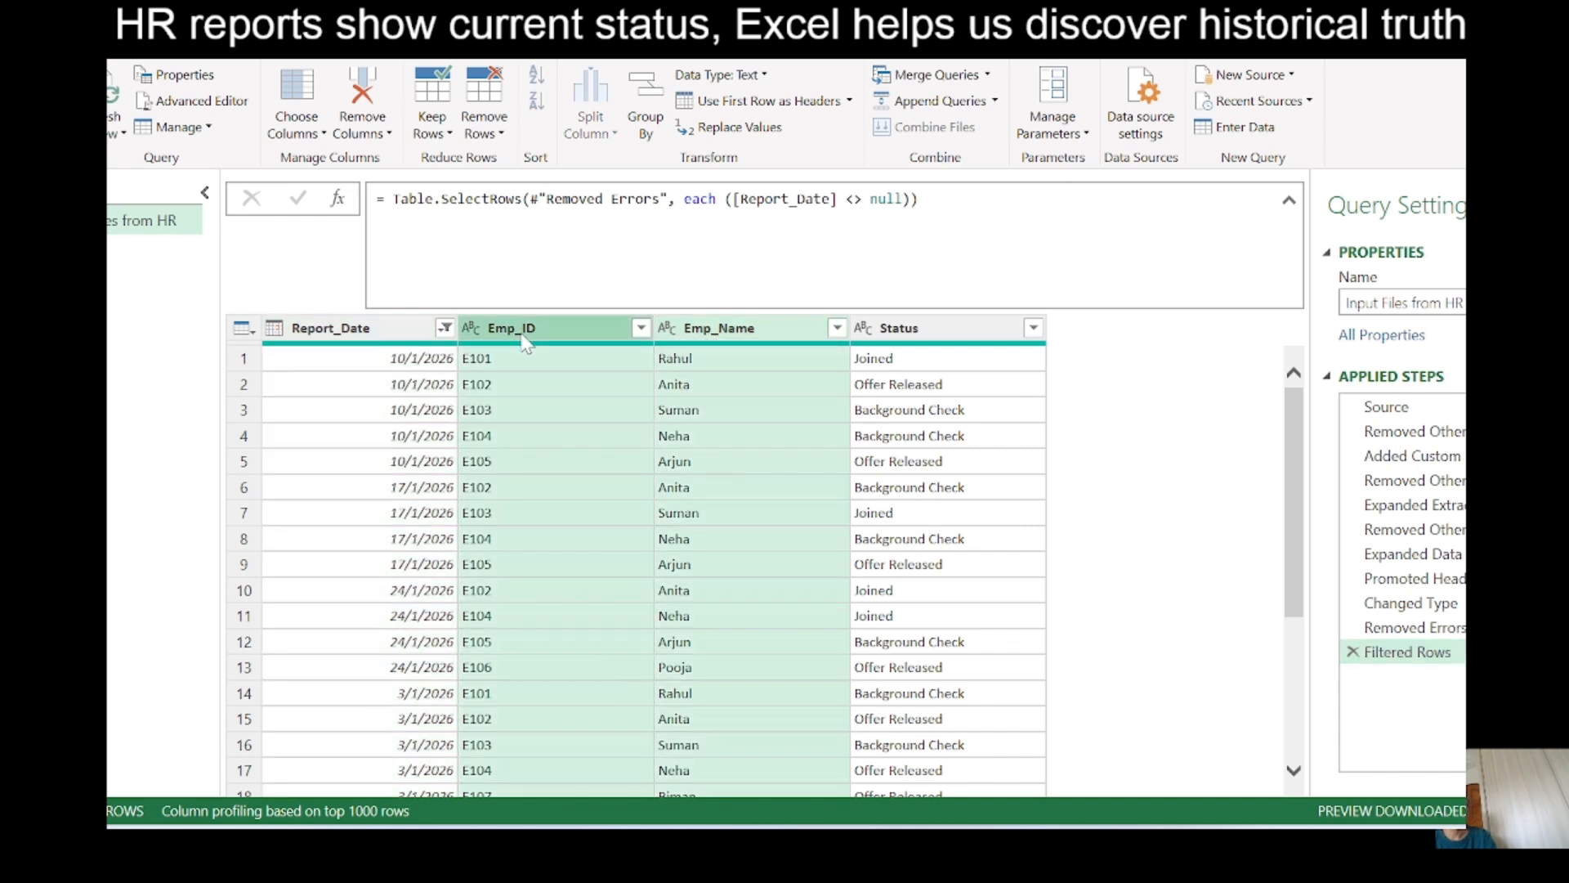
right_click(524, 342)
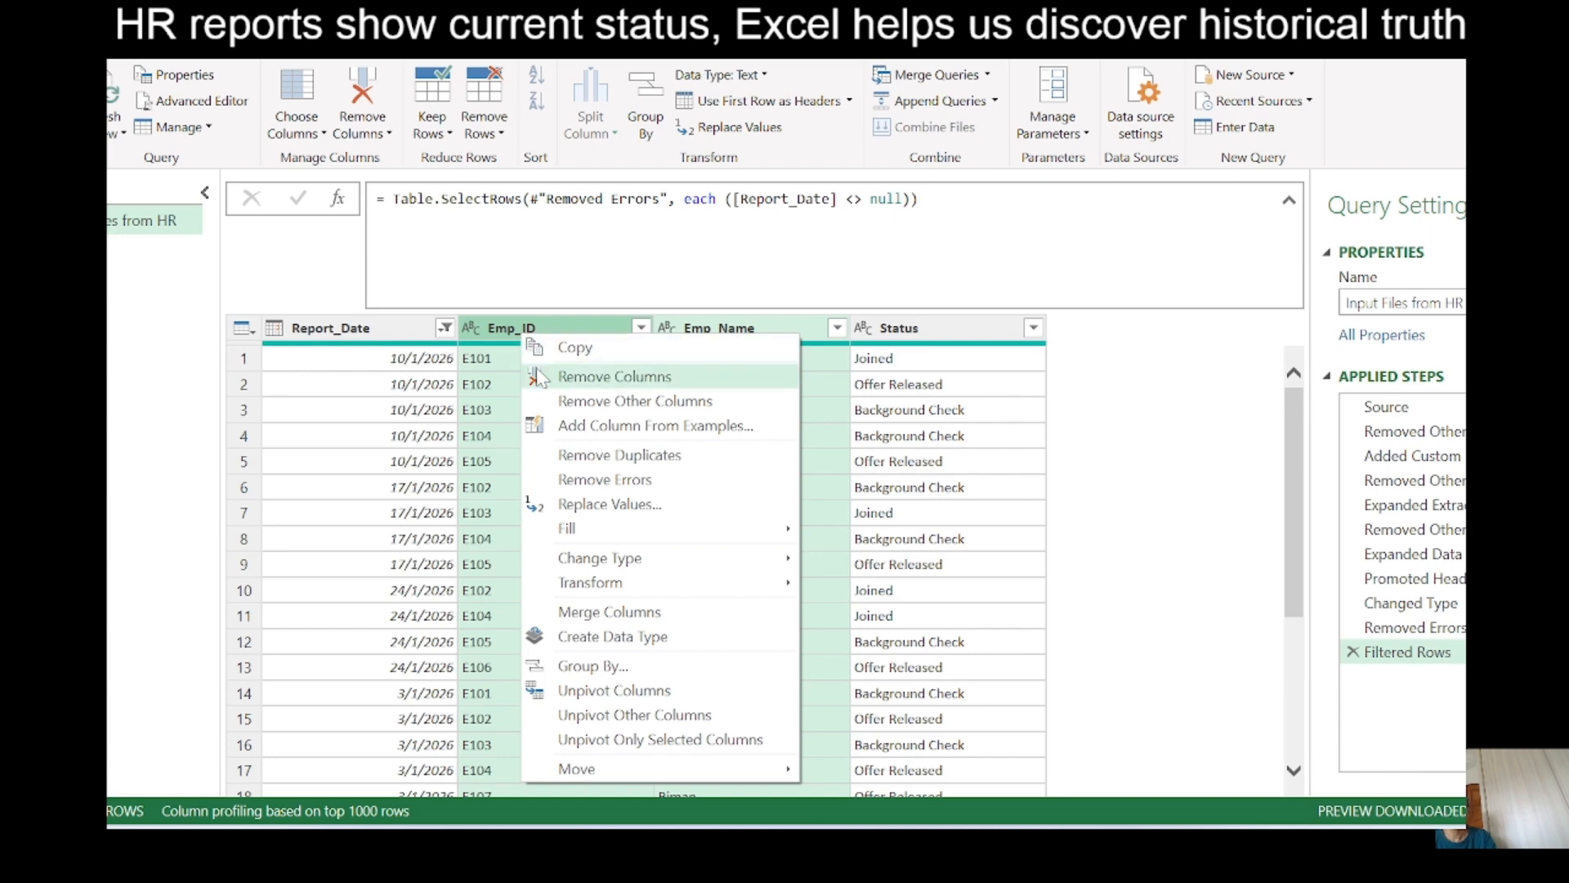
click(625, 665)
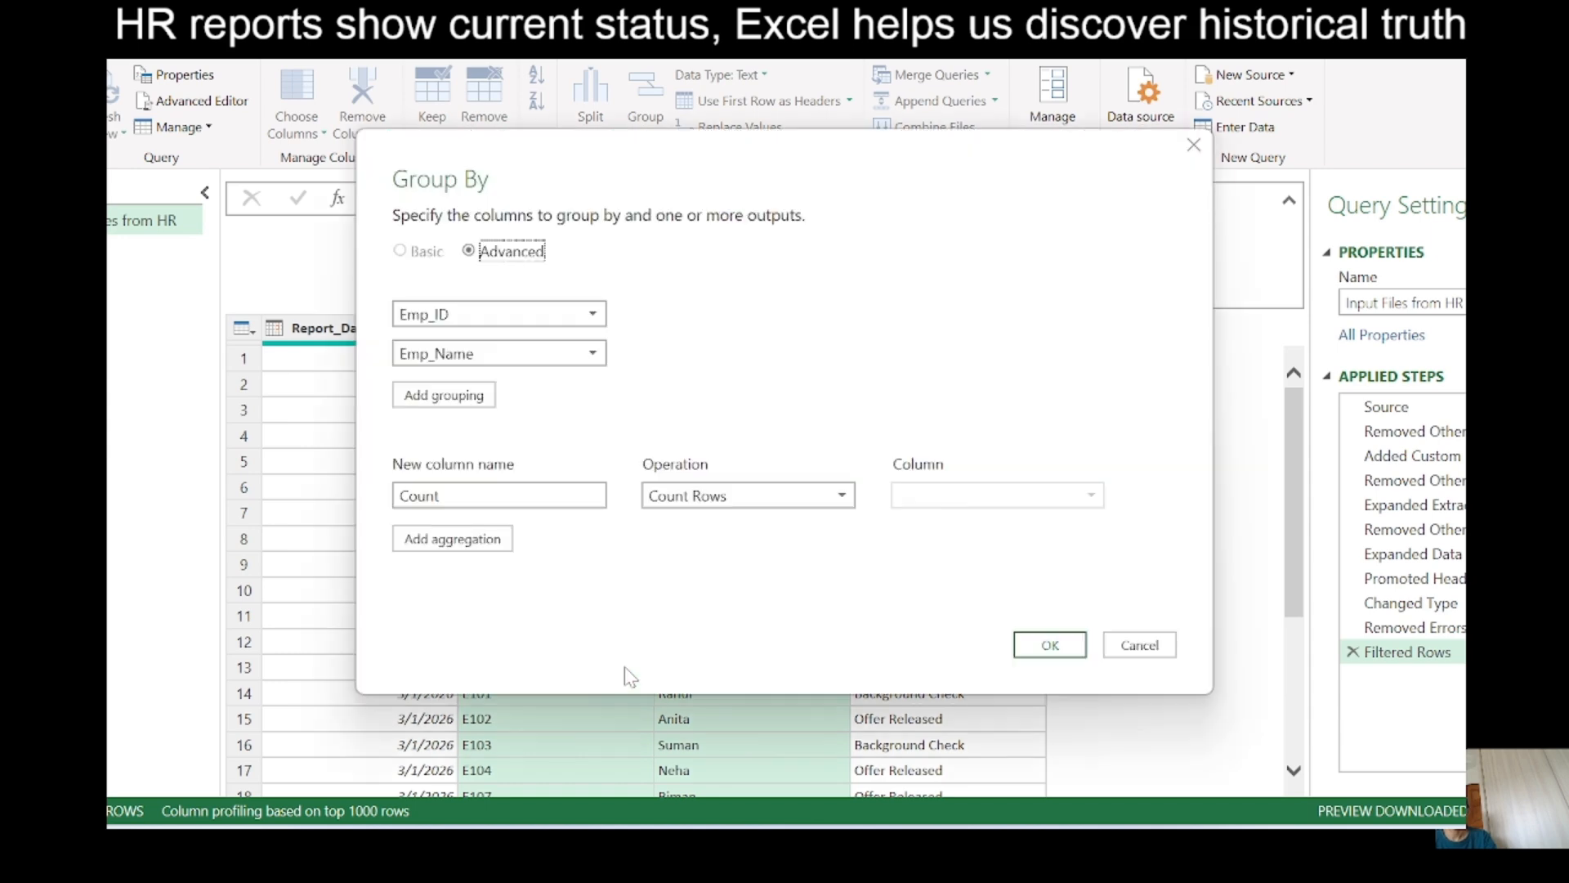
click(433, 495)
double_click(433, 495)
text(T)
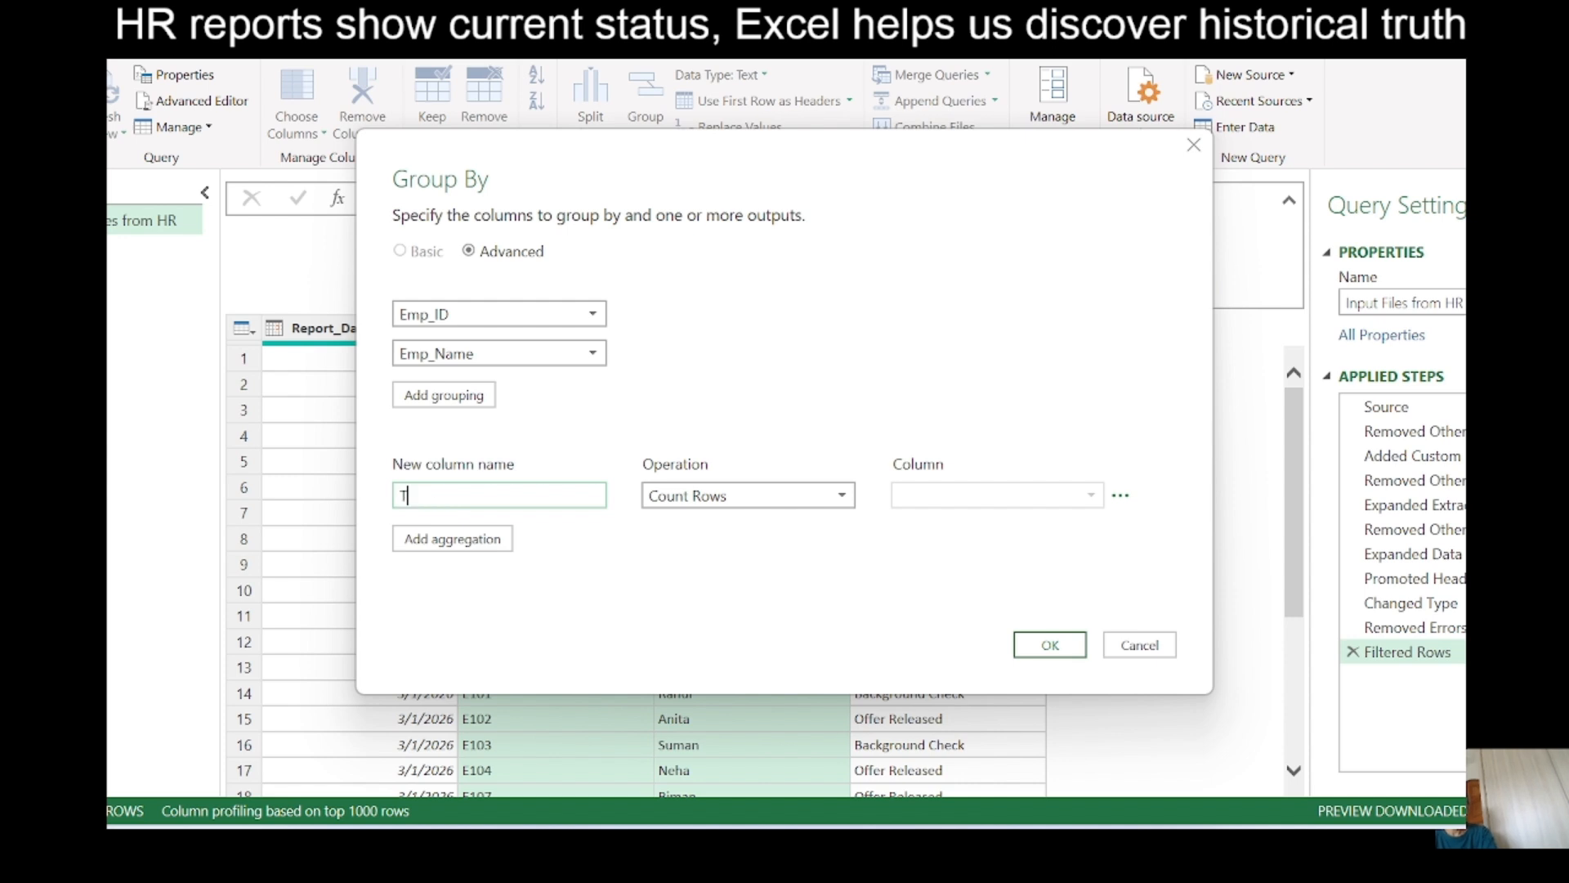
text(RY)
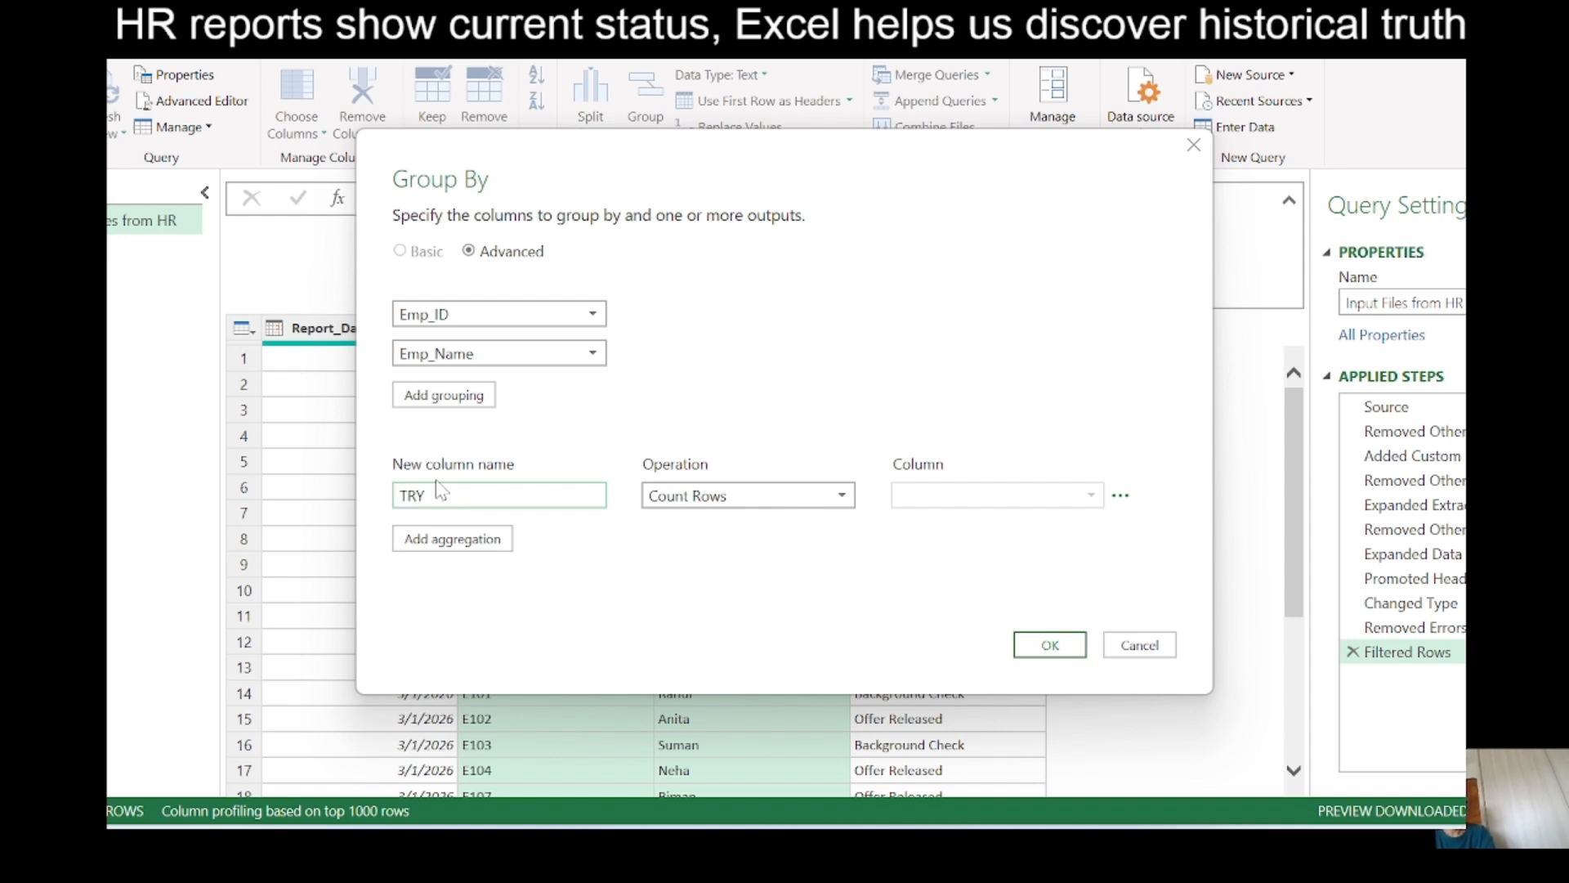
click(706, 496)
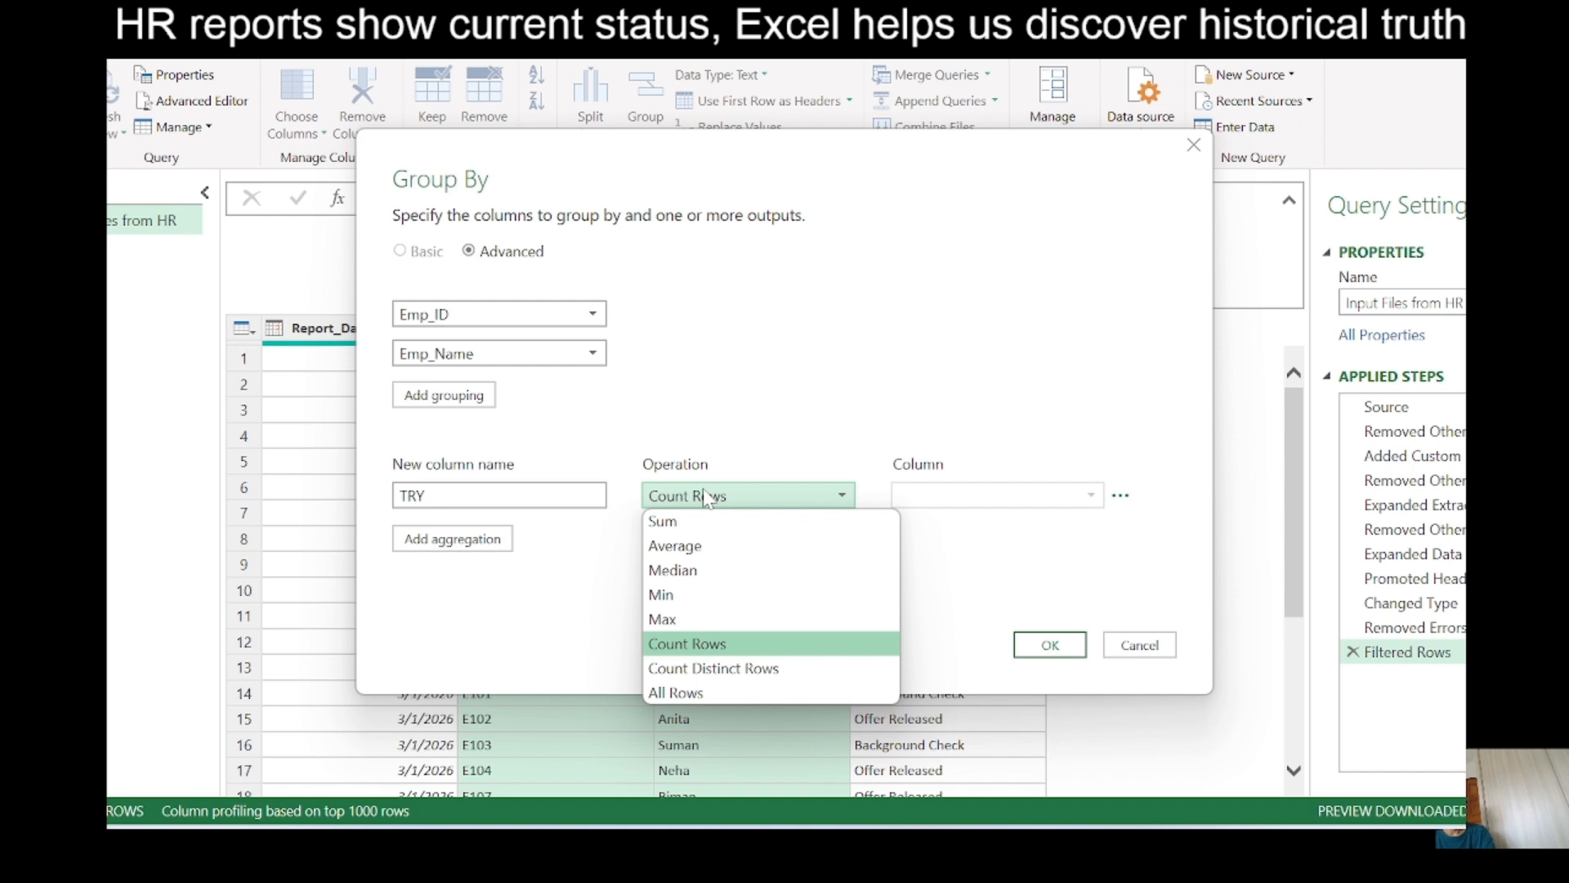
click(687, 595)
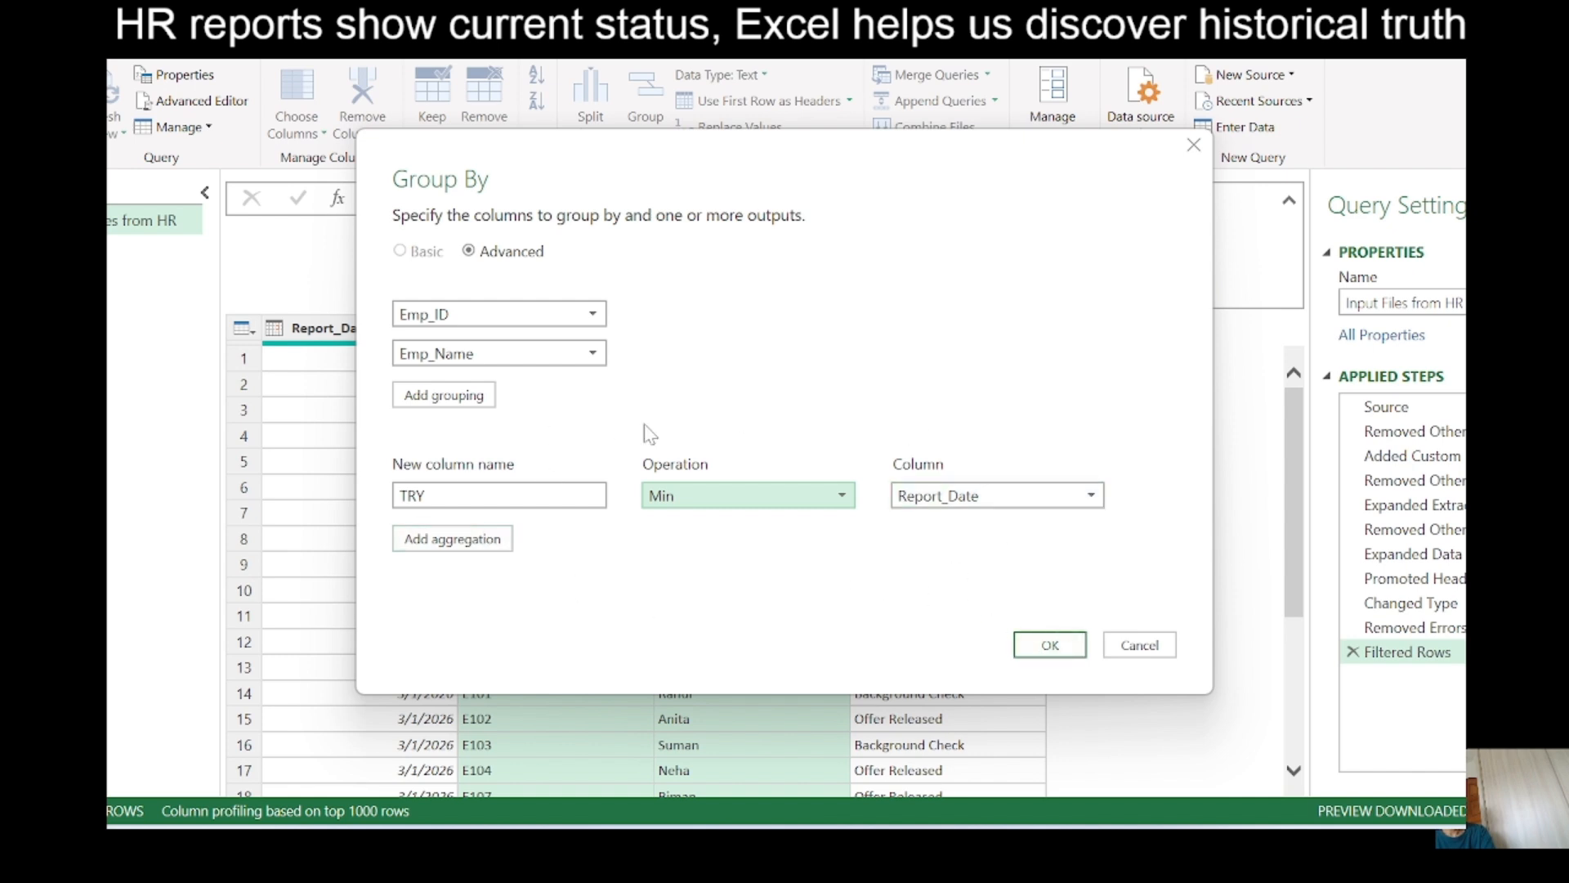
click(1052, 648)
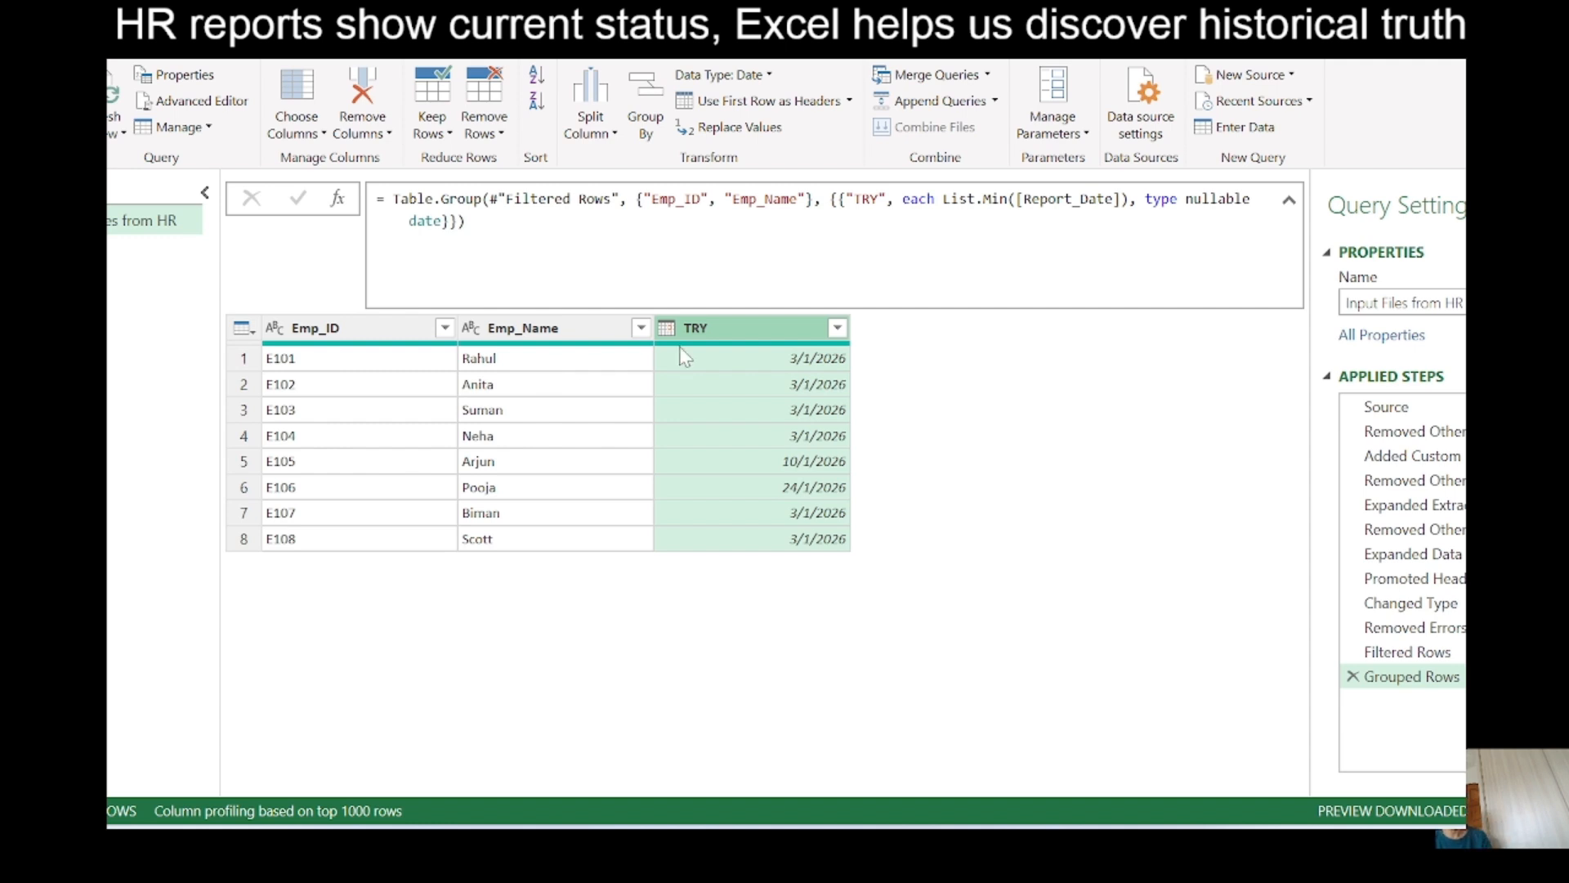
Rename the TRY aggregation column to OfferDate in the Grouped Rows formula.
click(876, 198)
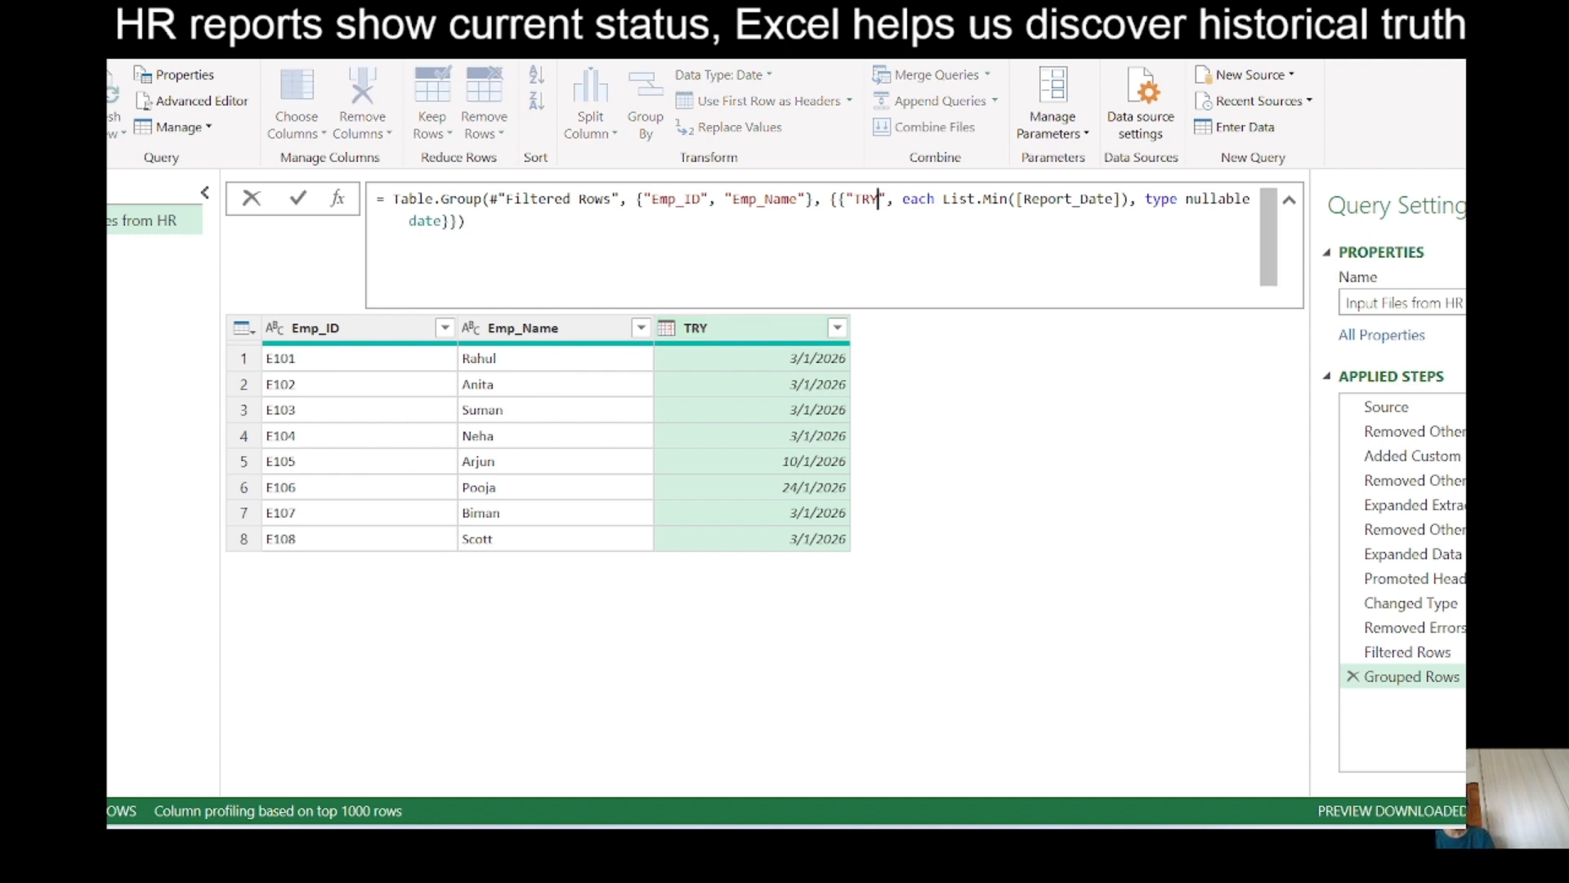
key(BackSpace)
key(BackSpace)
key(BackSpace)
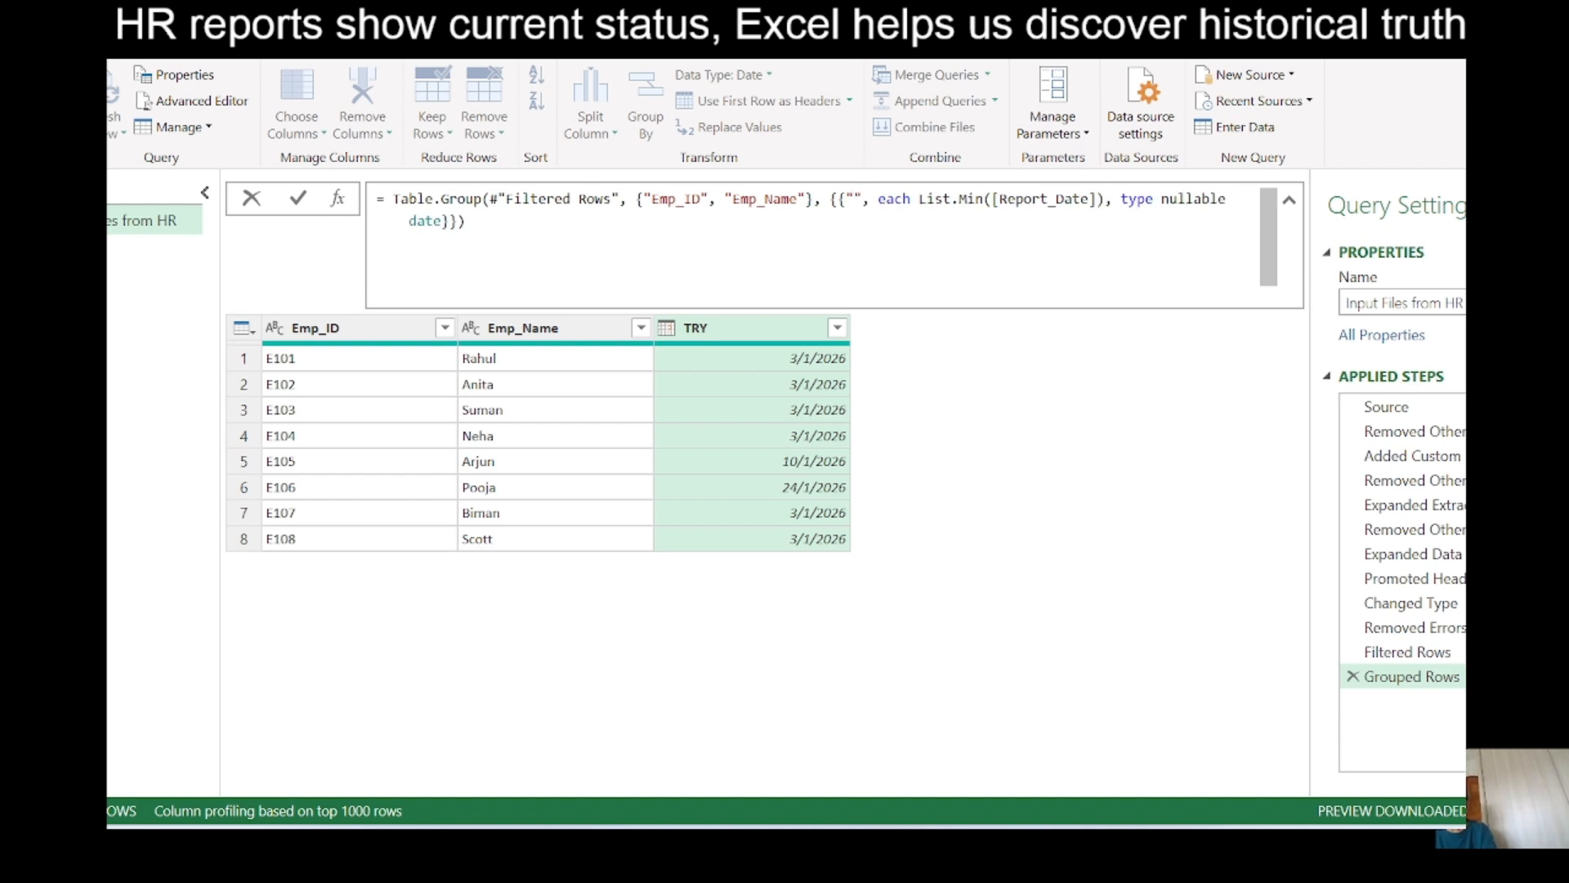
text(OfferD)
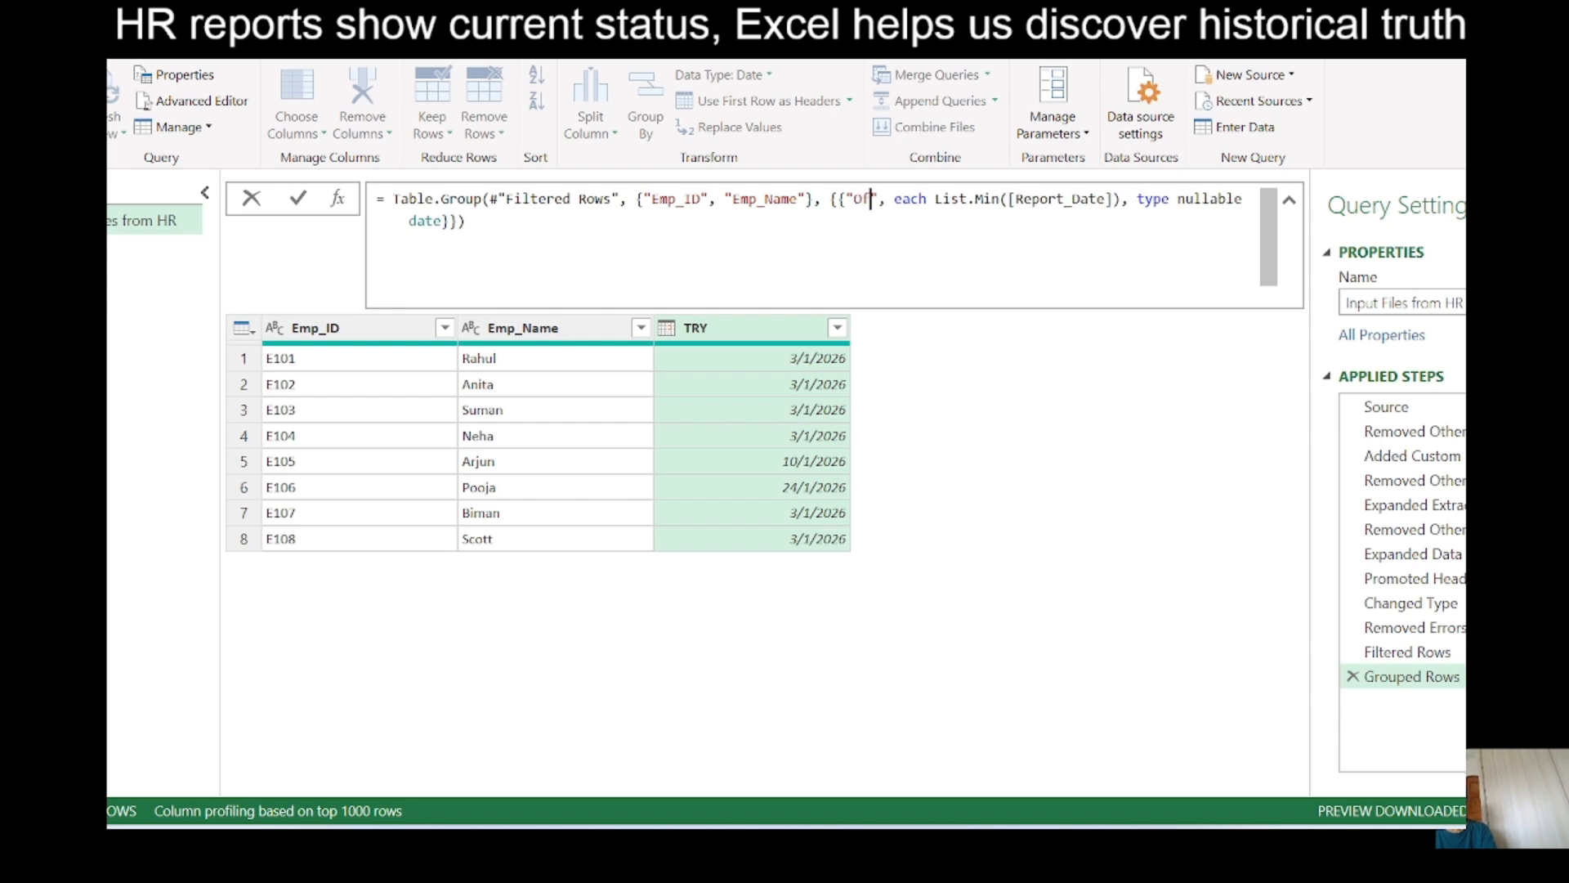
text(ate)
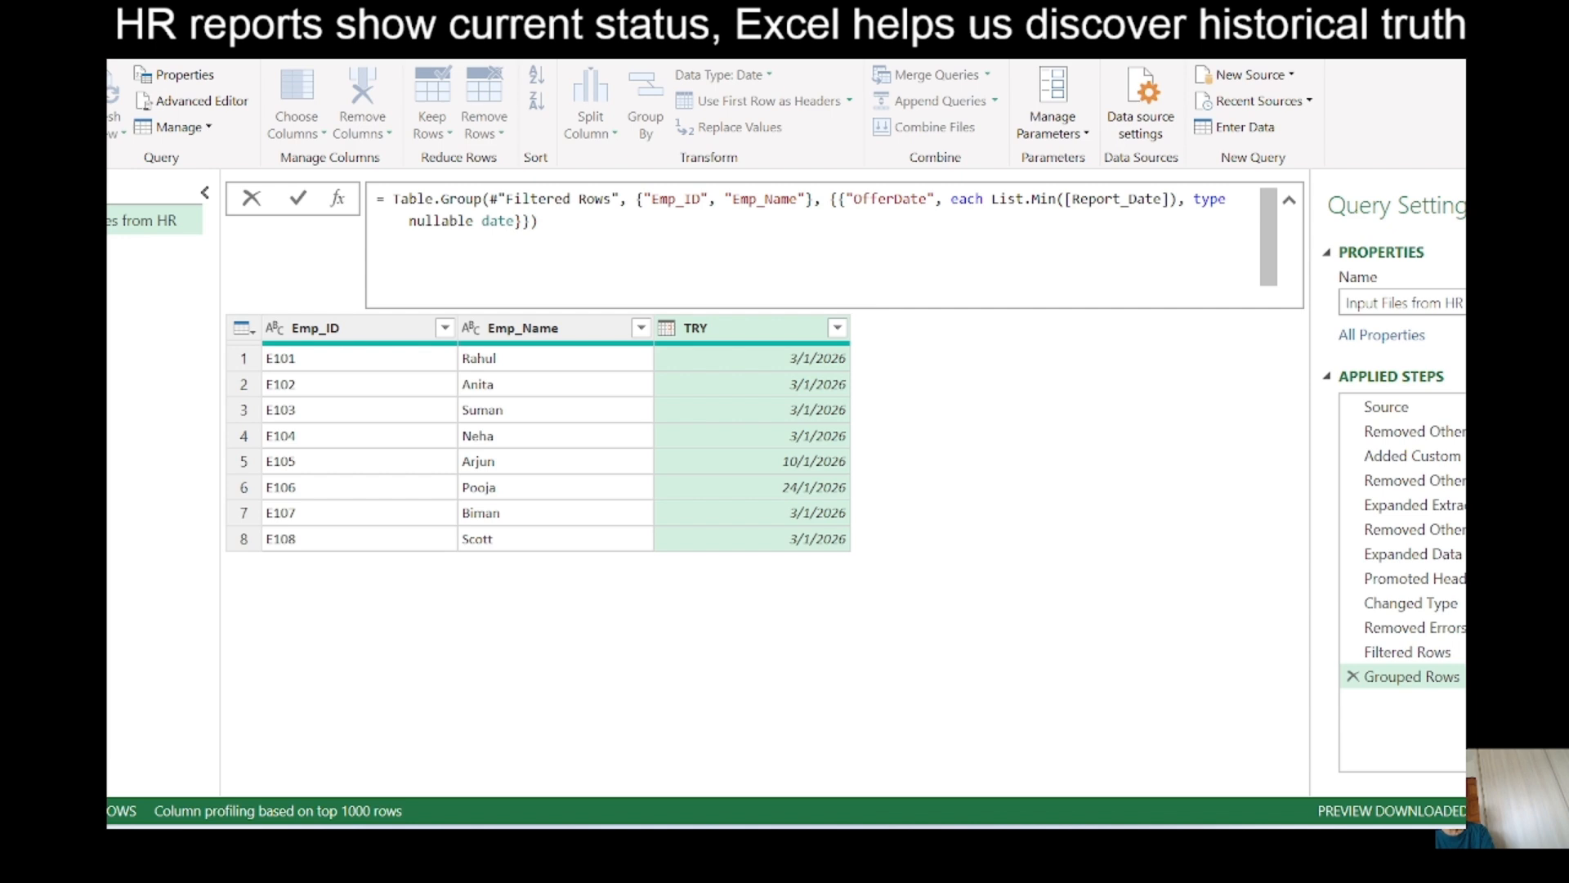
Insert a Table.SelectRows call with _ as its table and an each condition before [Report_Date] inside List.Min.
click(1065, 200)
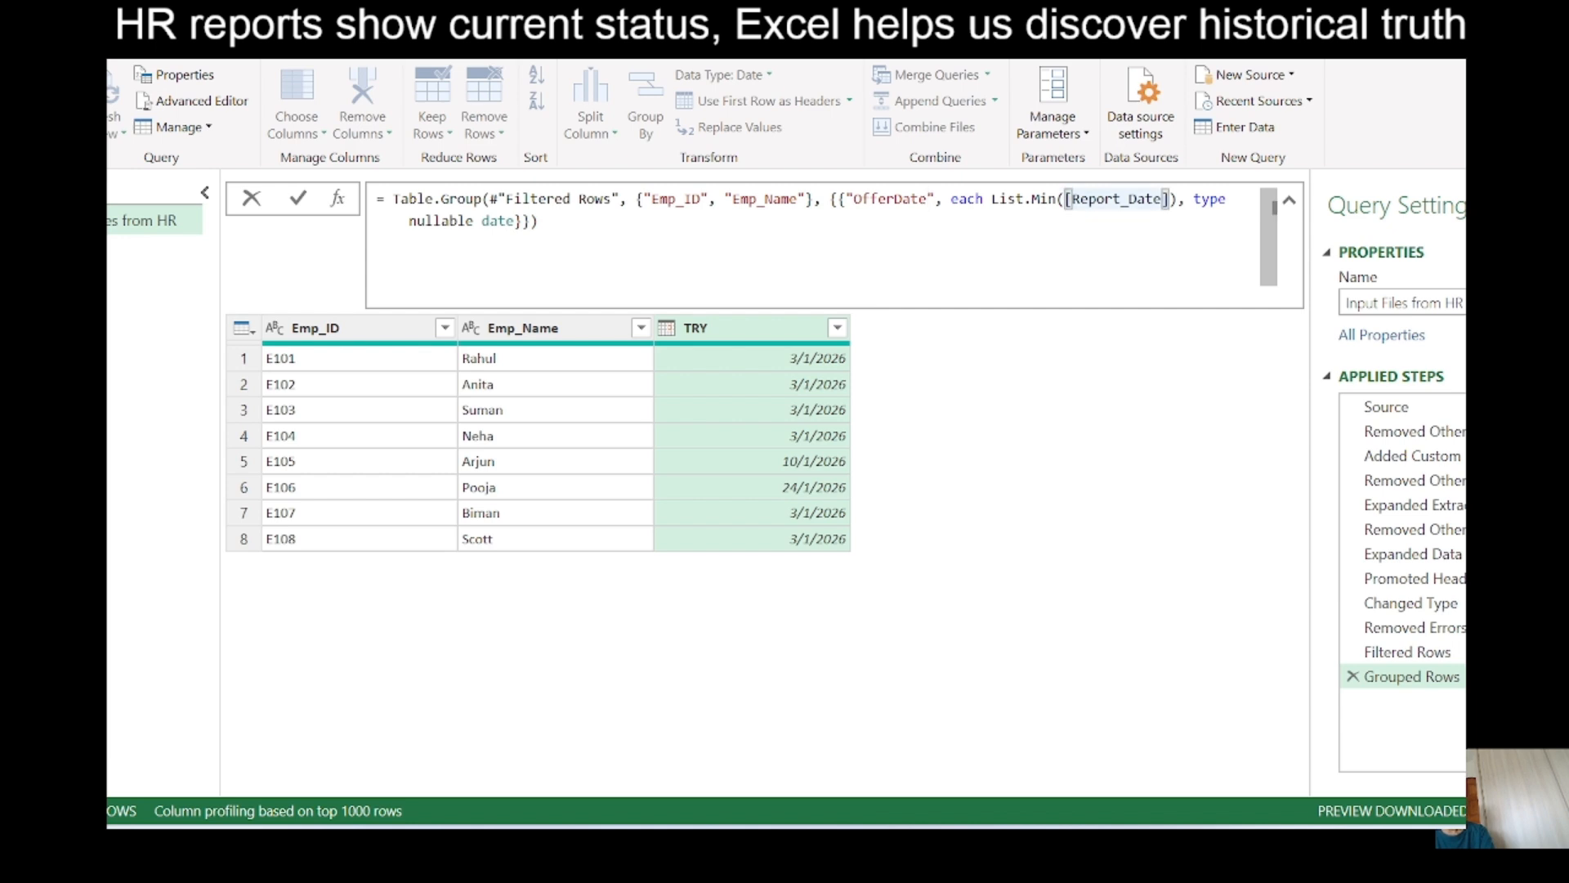
key(Left)
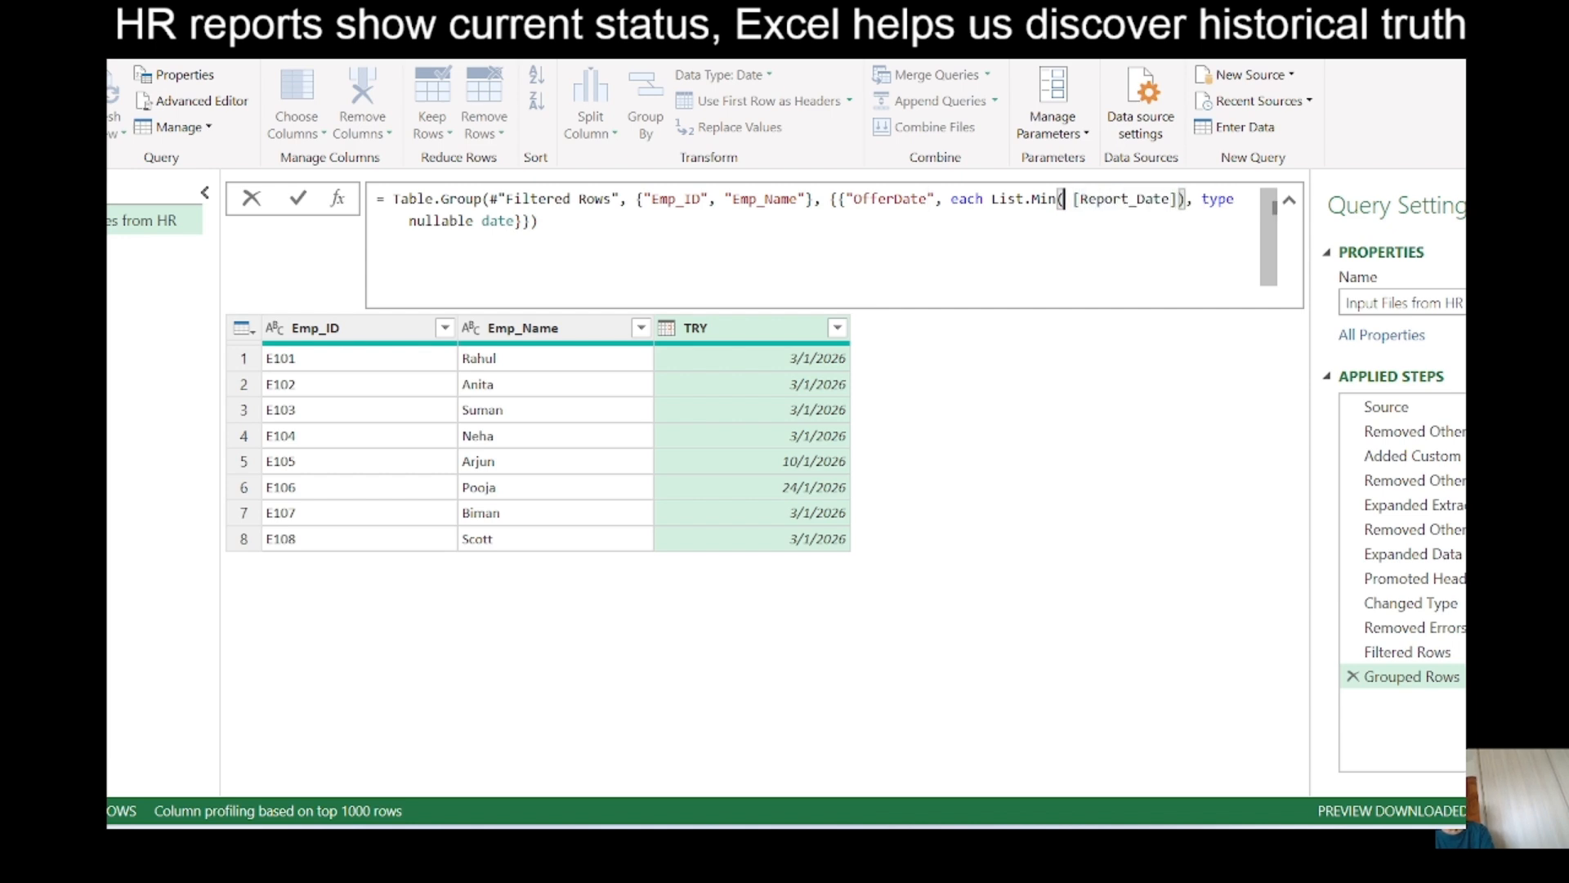
text(tablese)
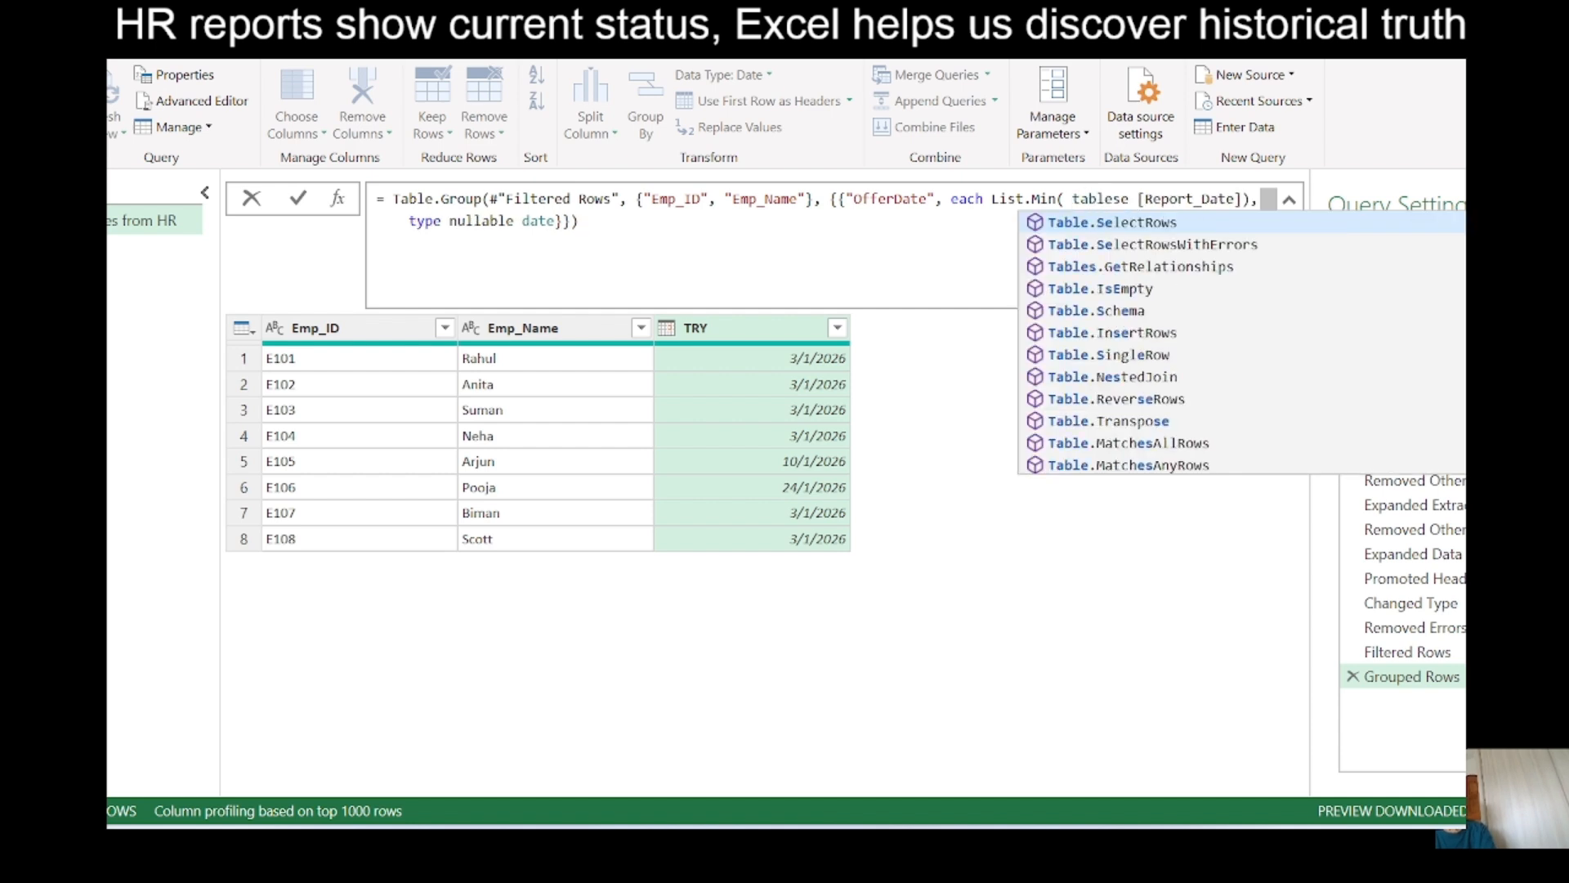
key(Tab)
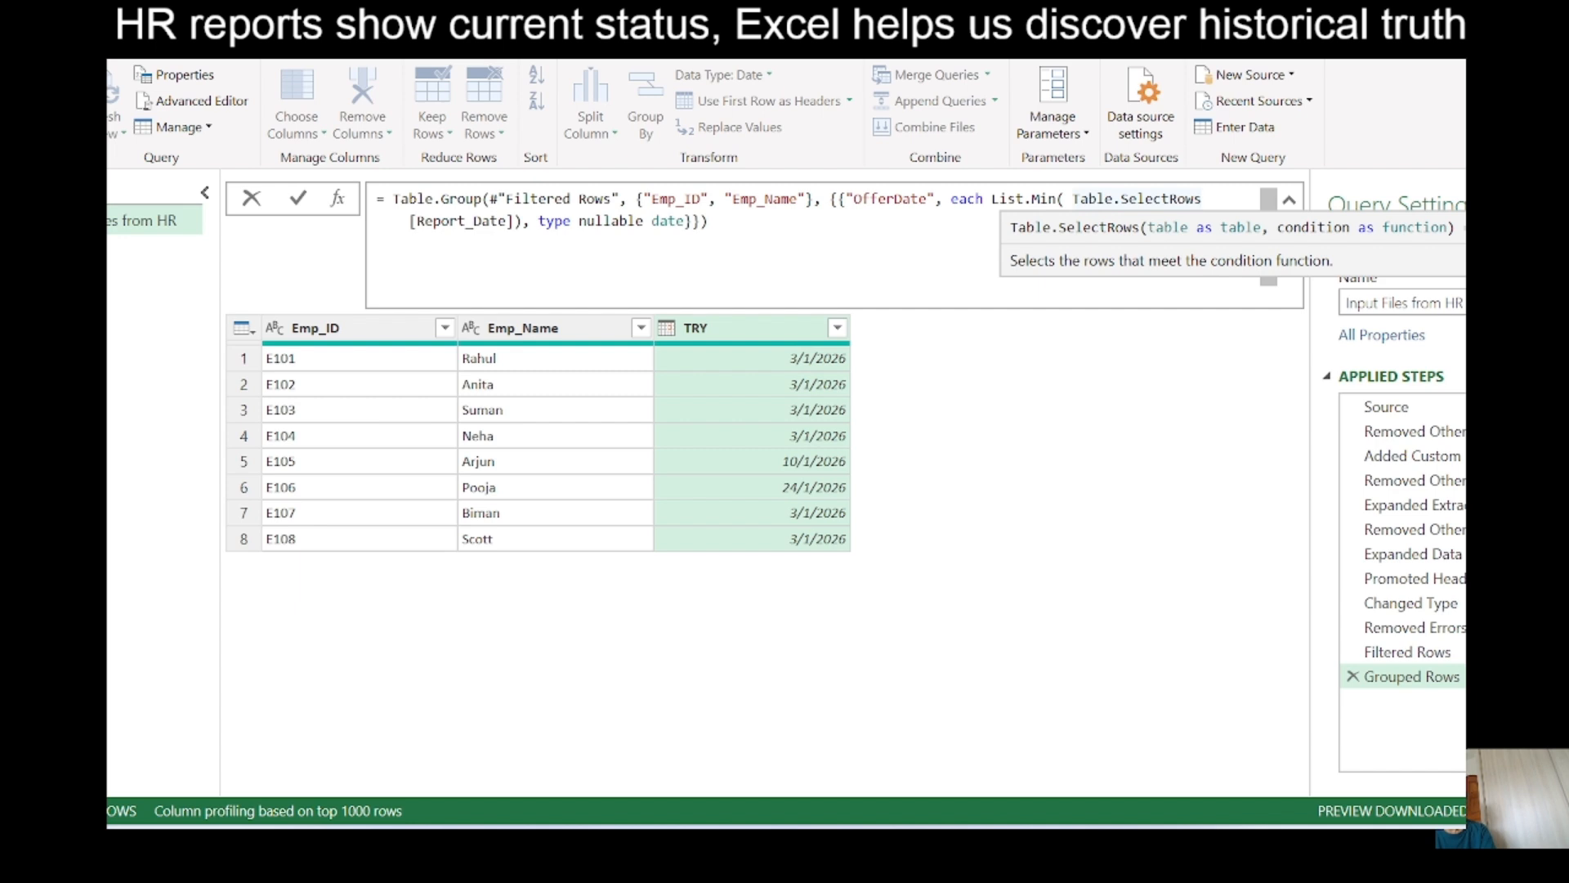
text(()
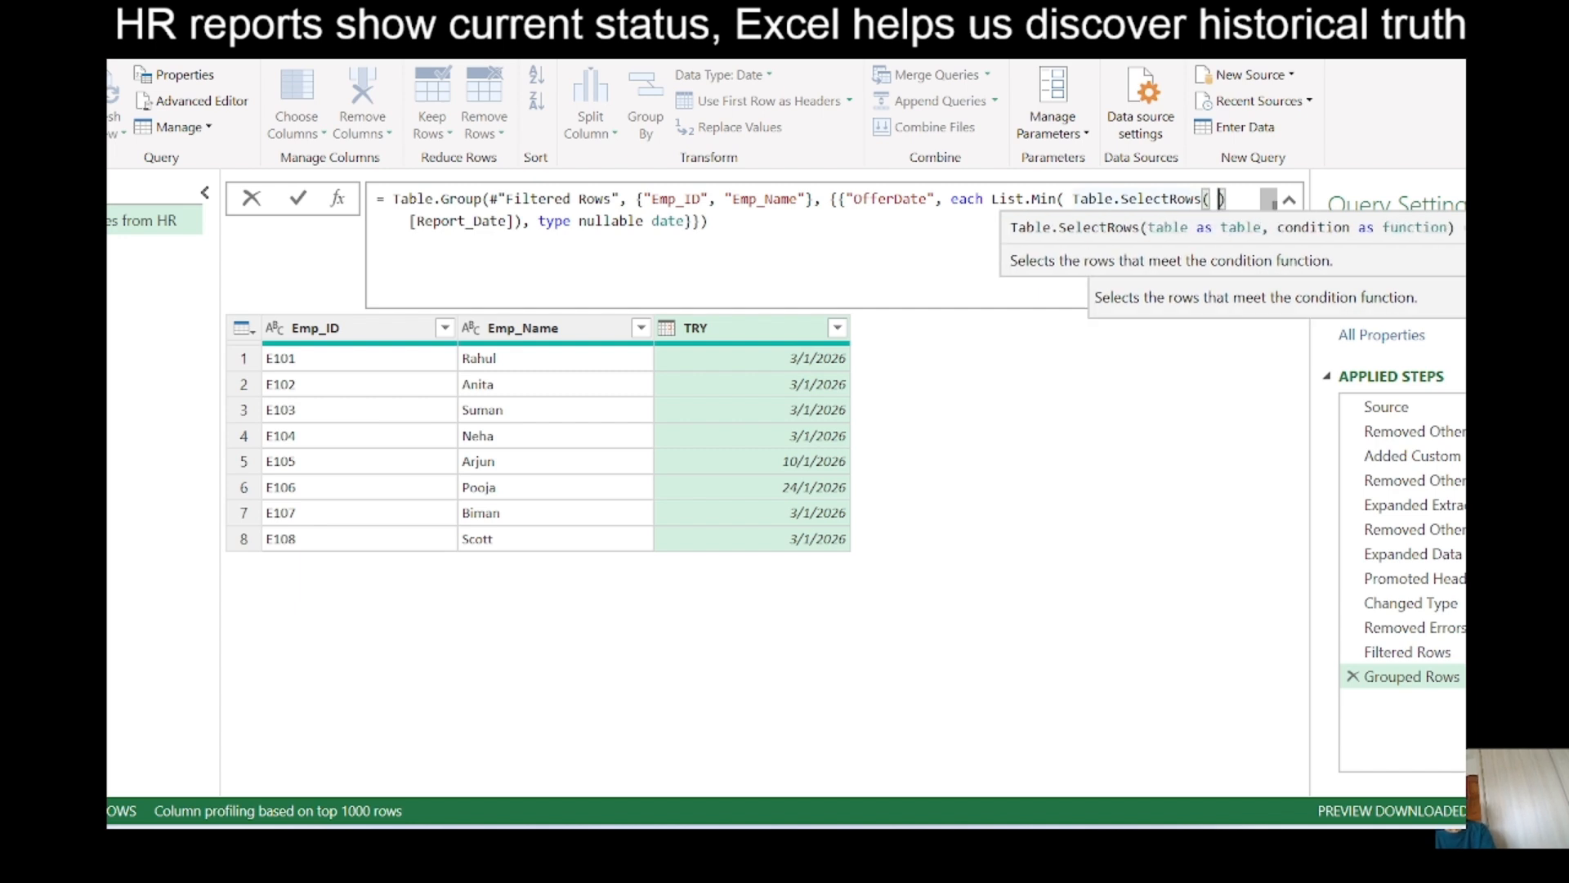
text( each)
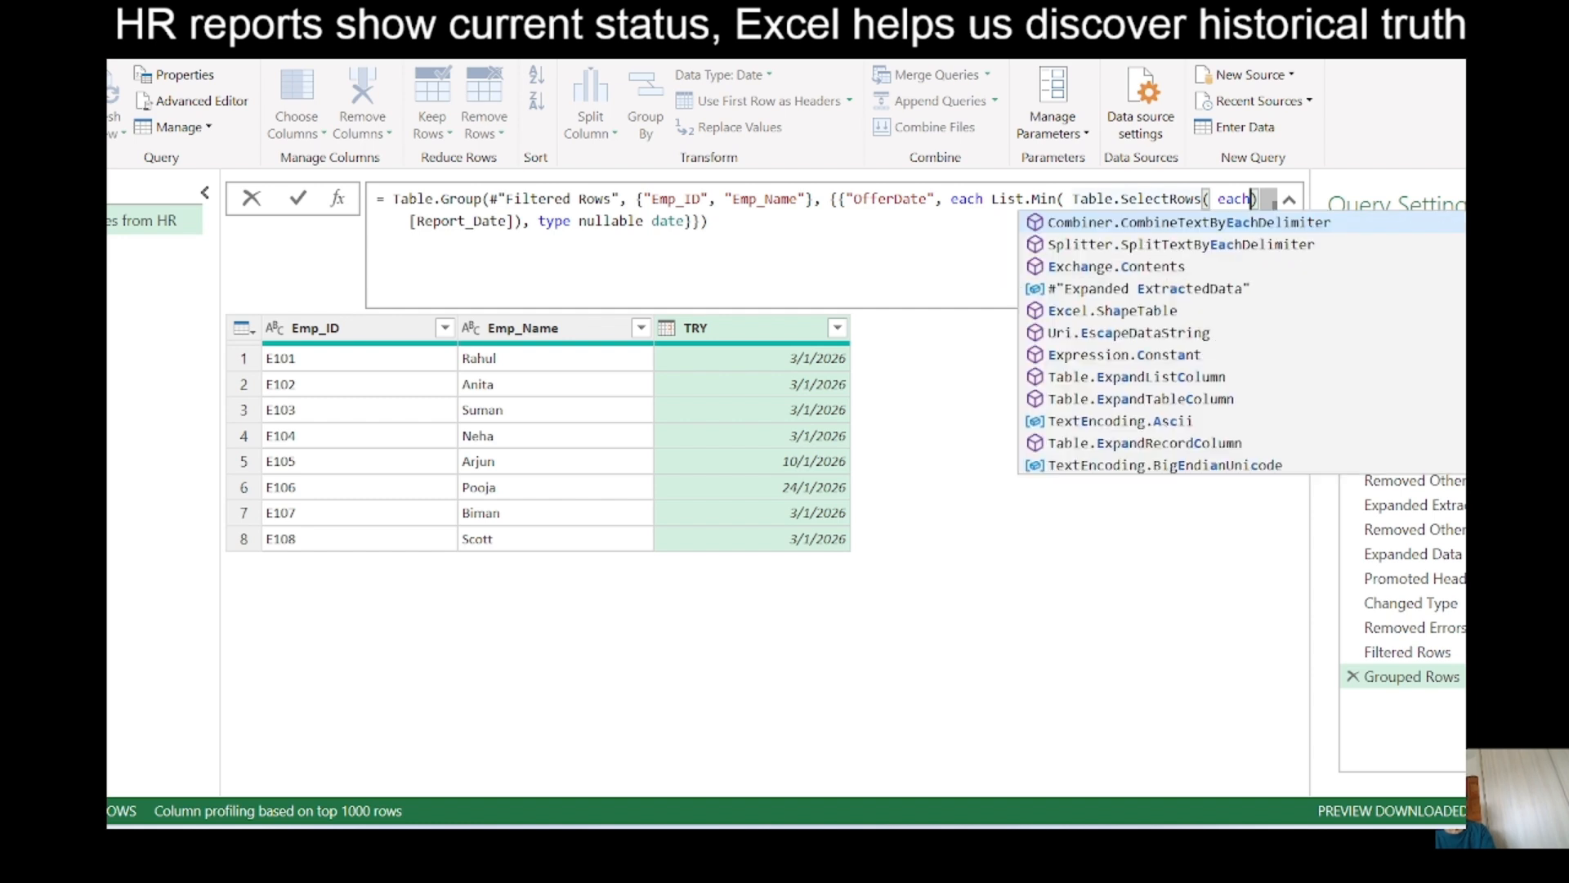
key(BackSpace)
key(BackSpace)
key(BackSpace)
key(BackSpace)
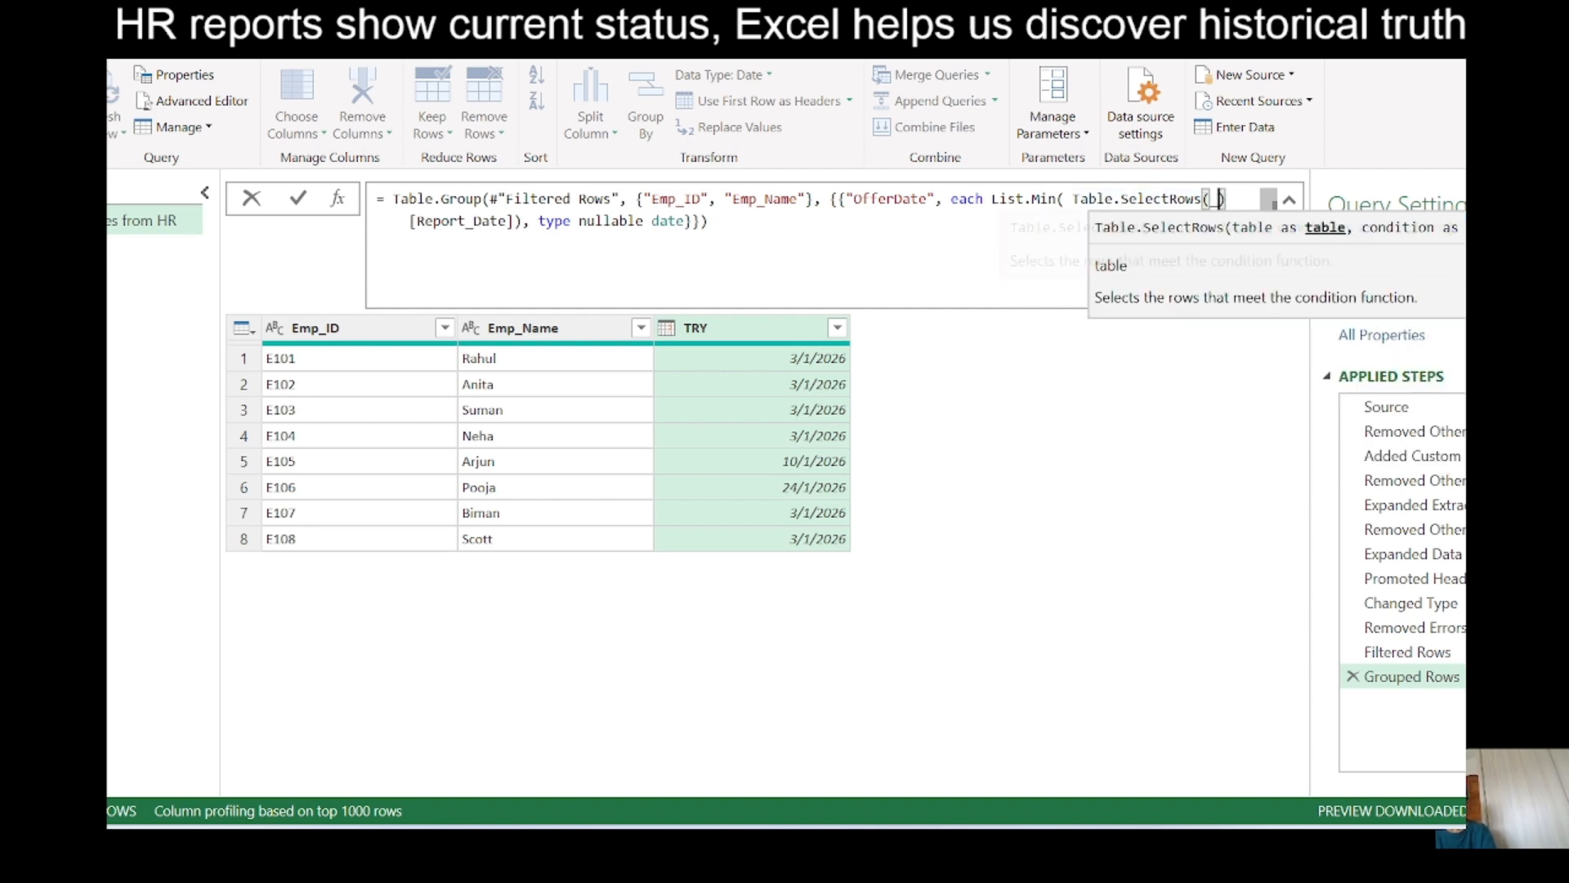
text(, each )
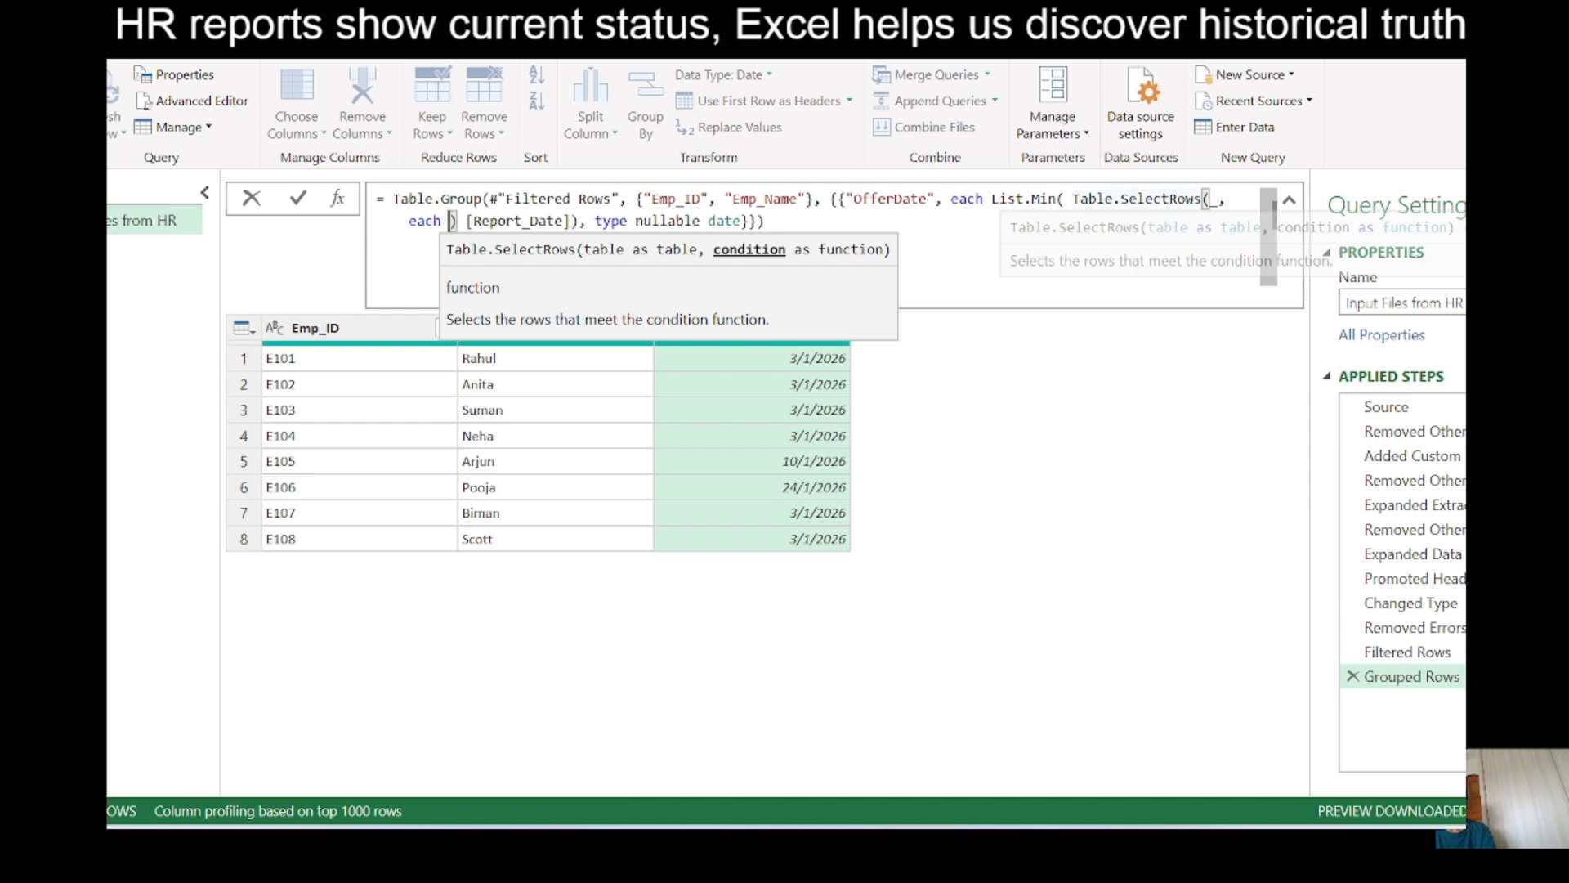
Complete the row condition as [Status] = "Offer Release" and apply the grouping formula.
text([Status)
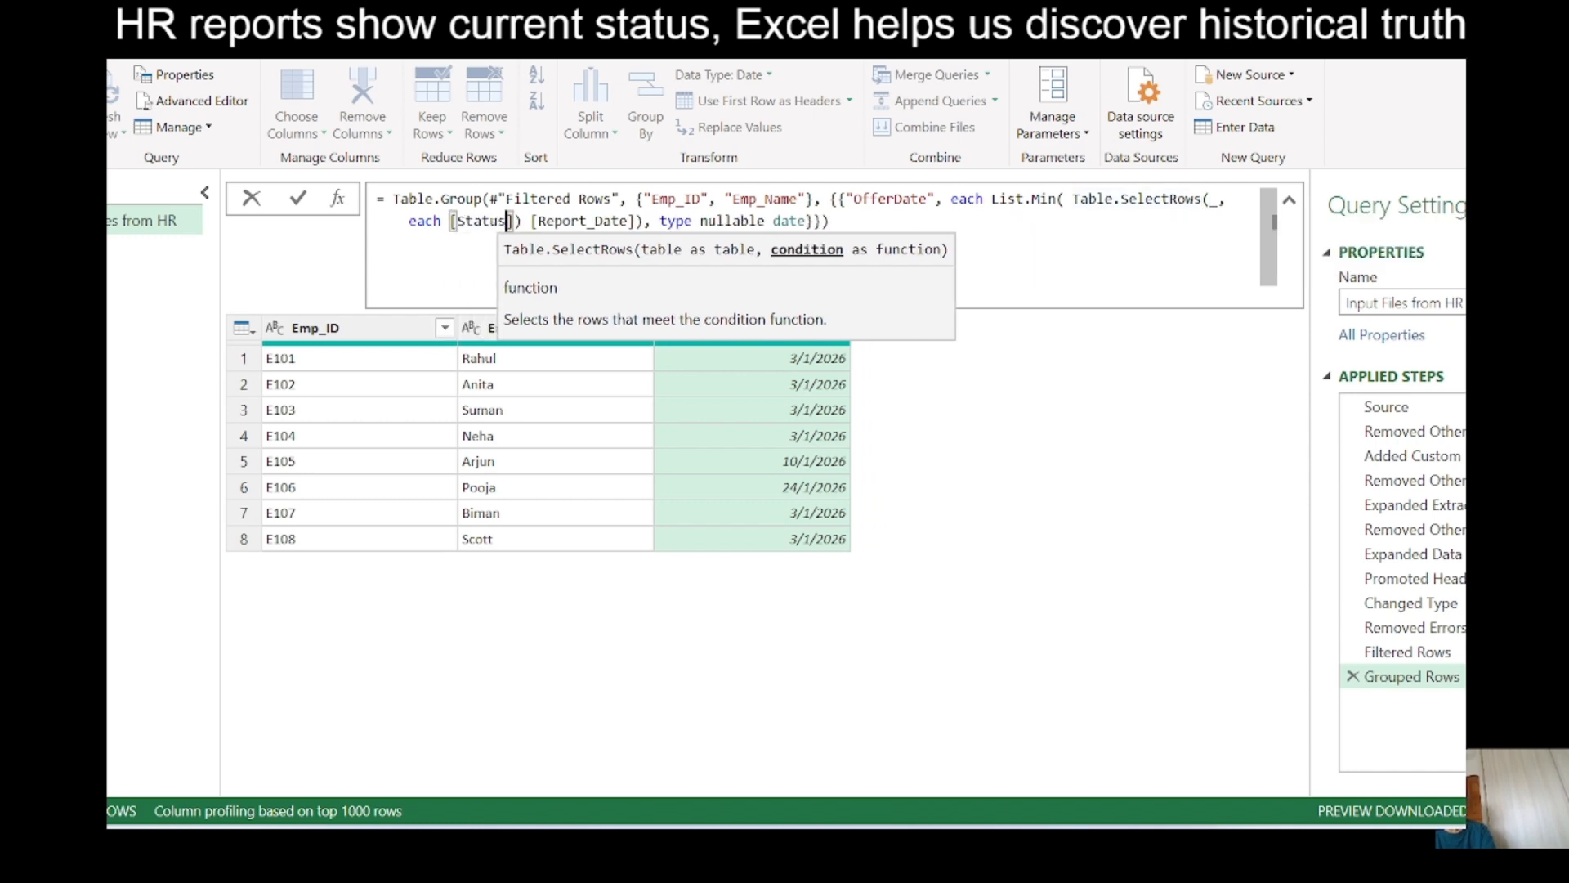
text(])
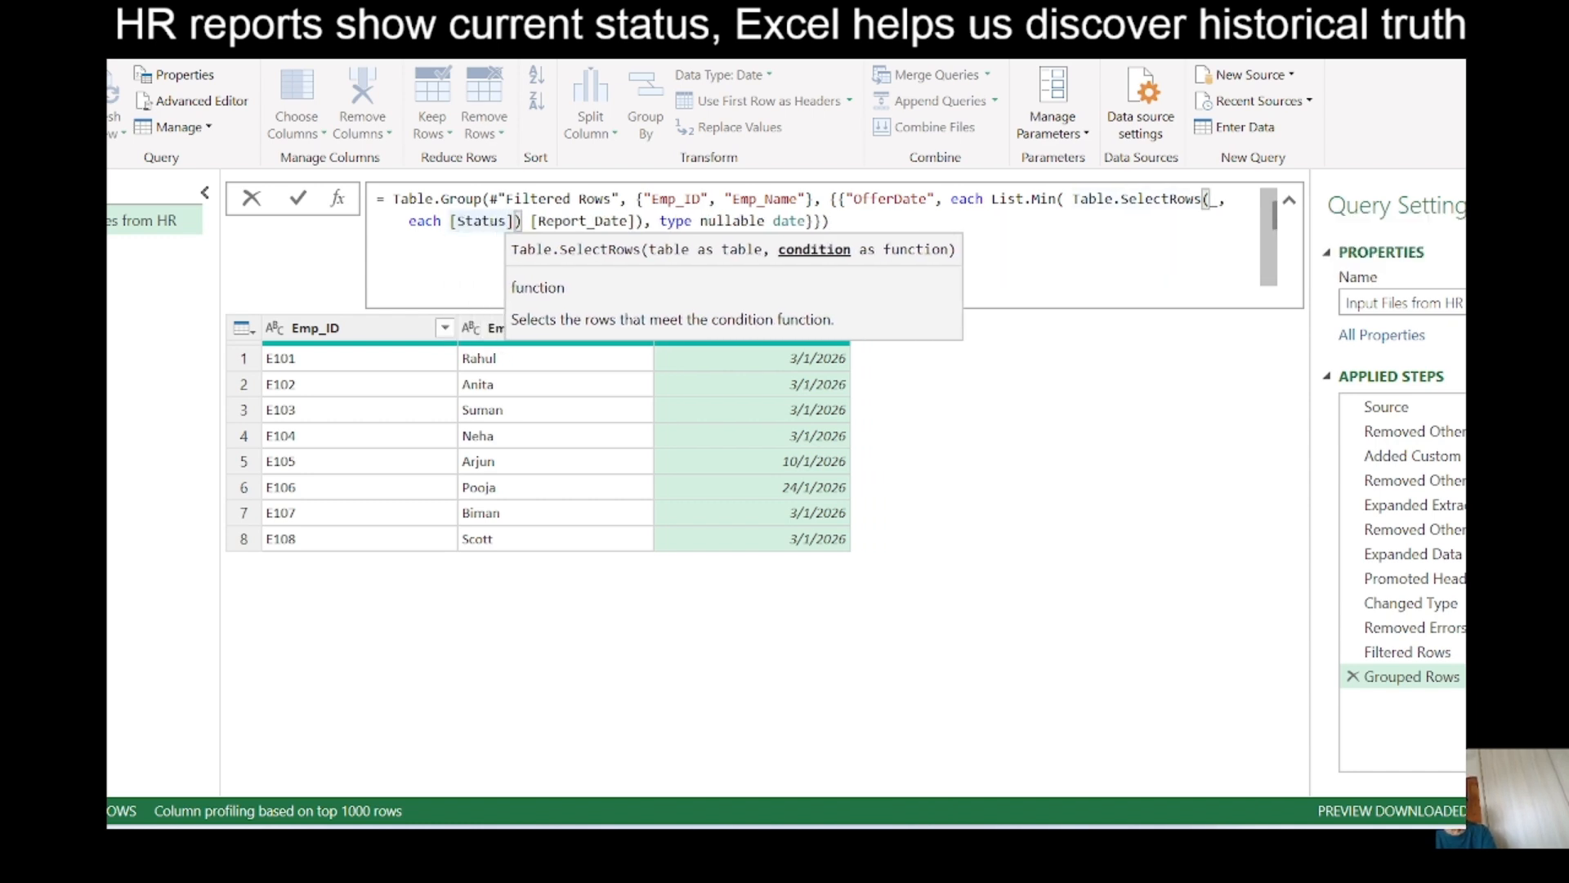
text( = "")
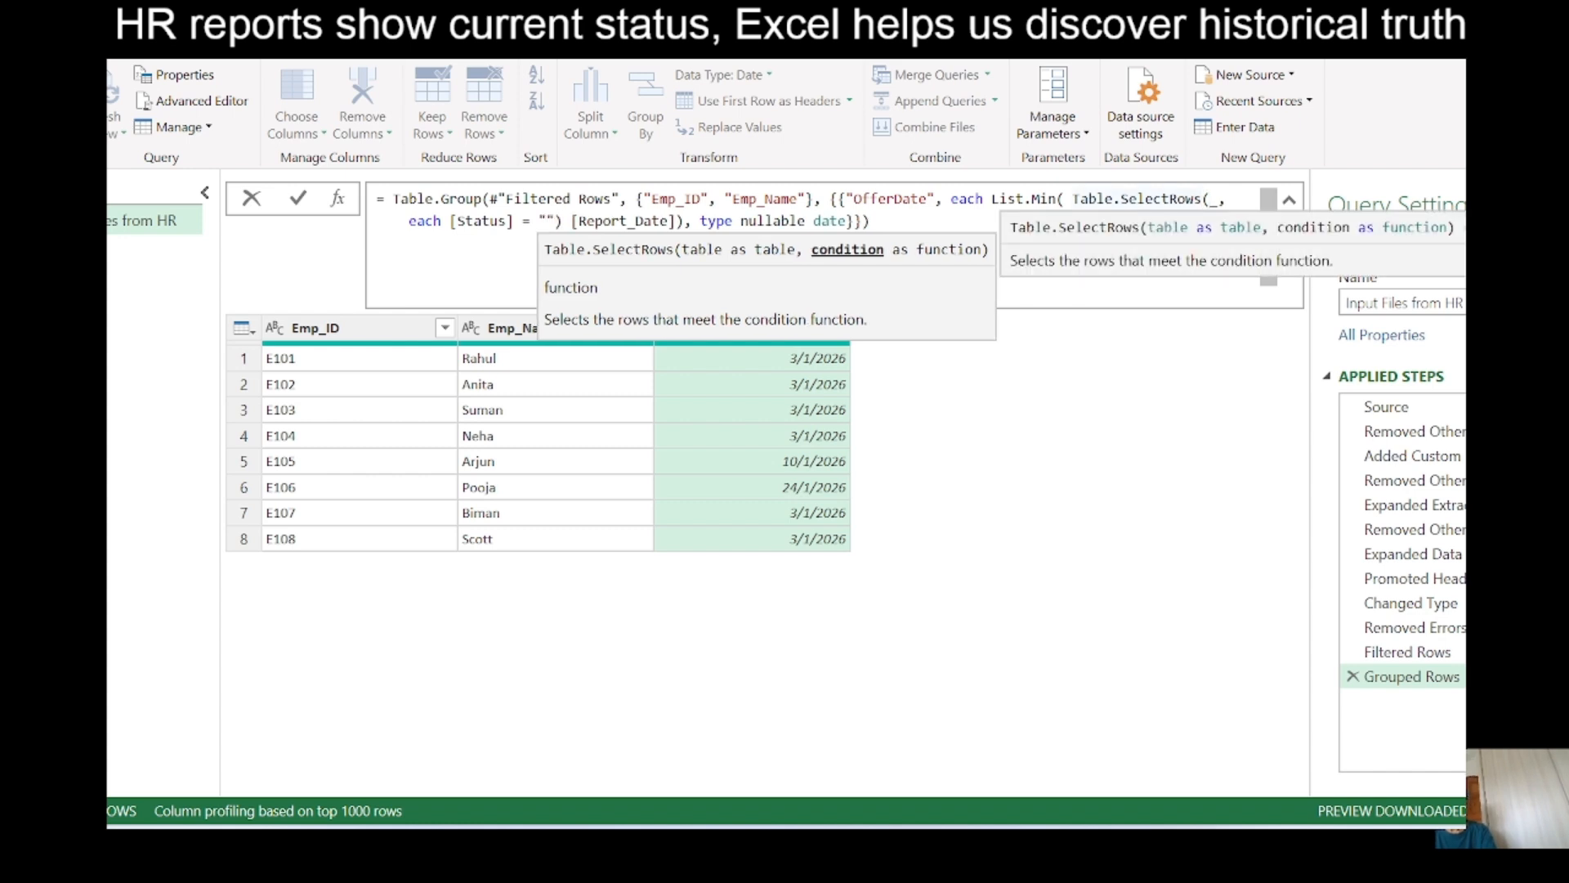
text(Offer)
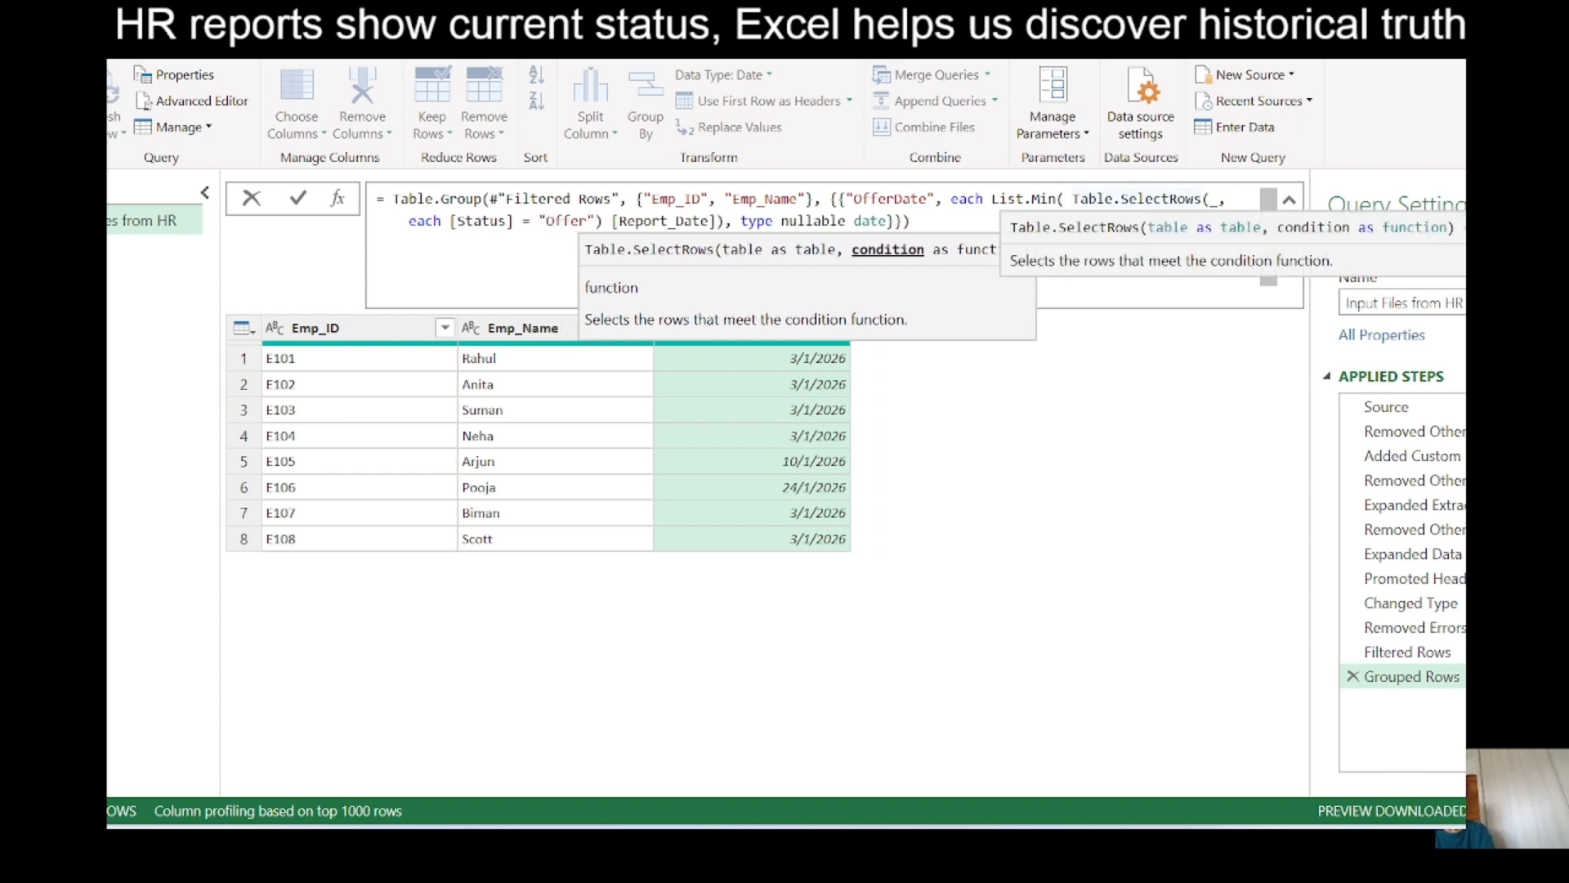
text( Re)
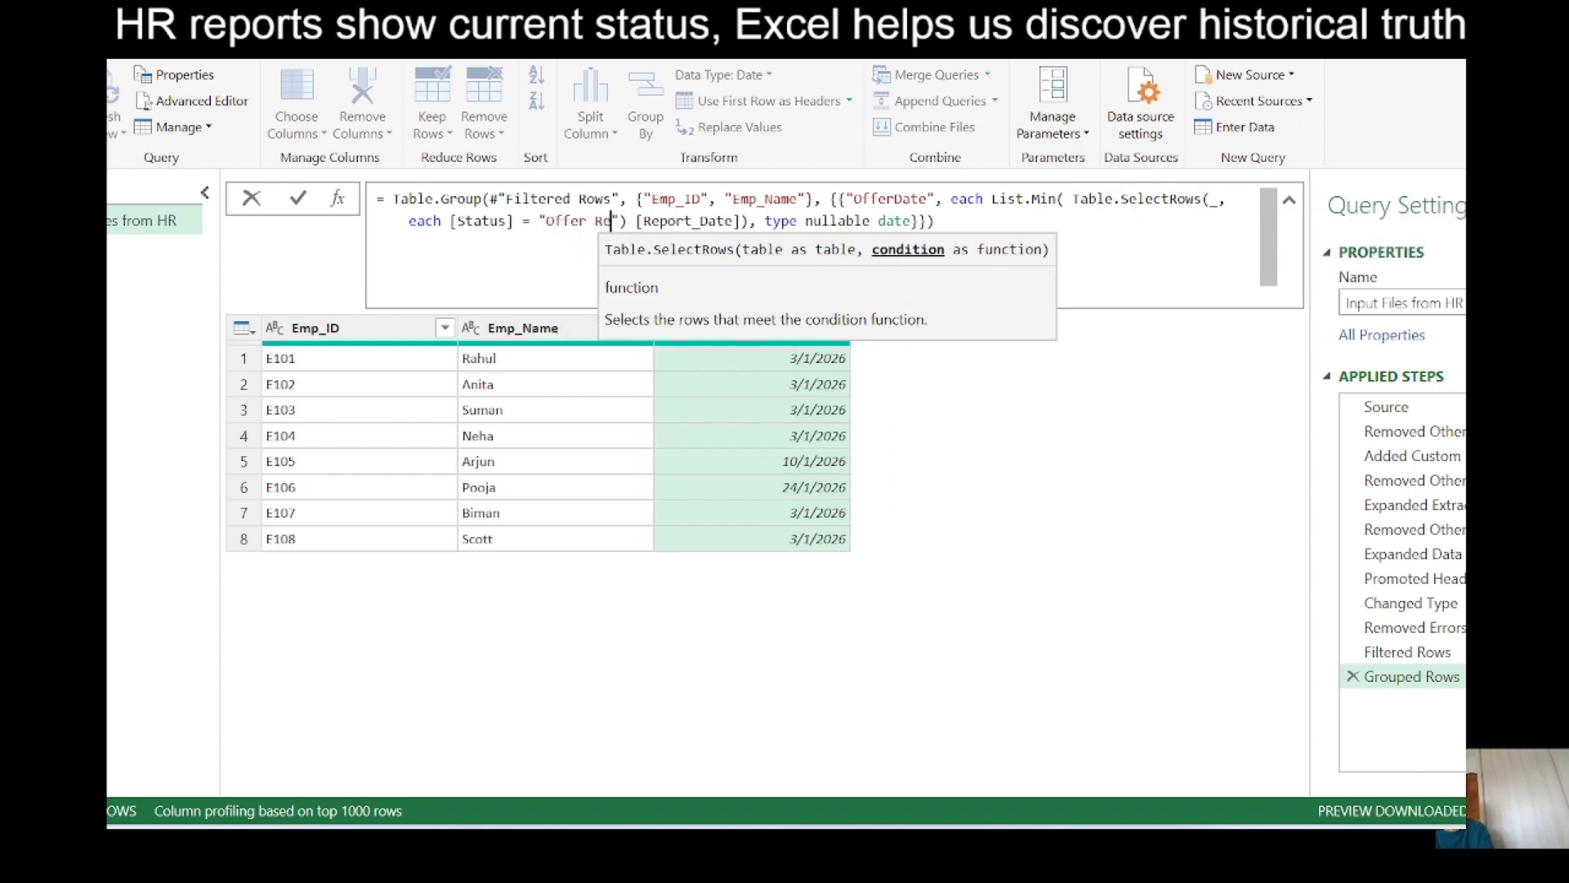
text(lea)
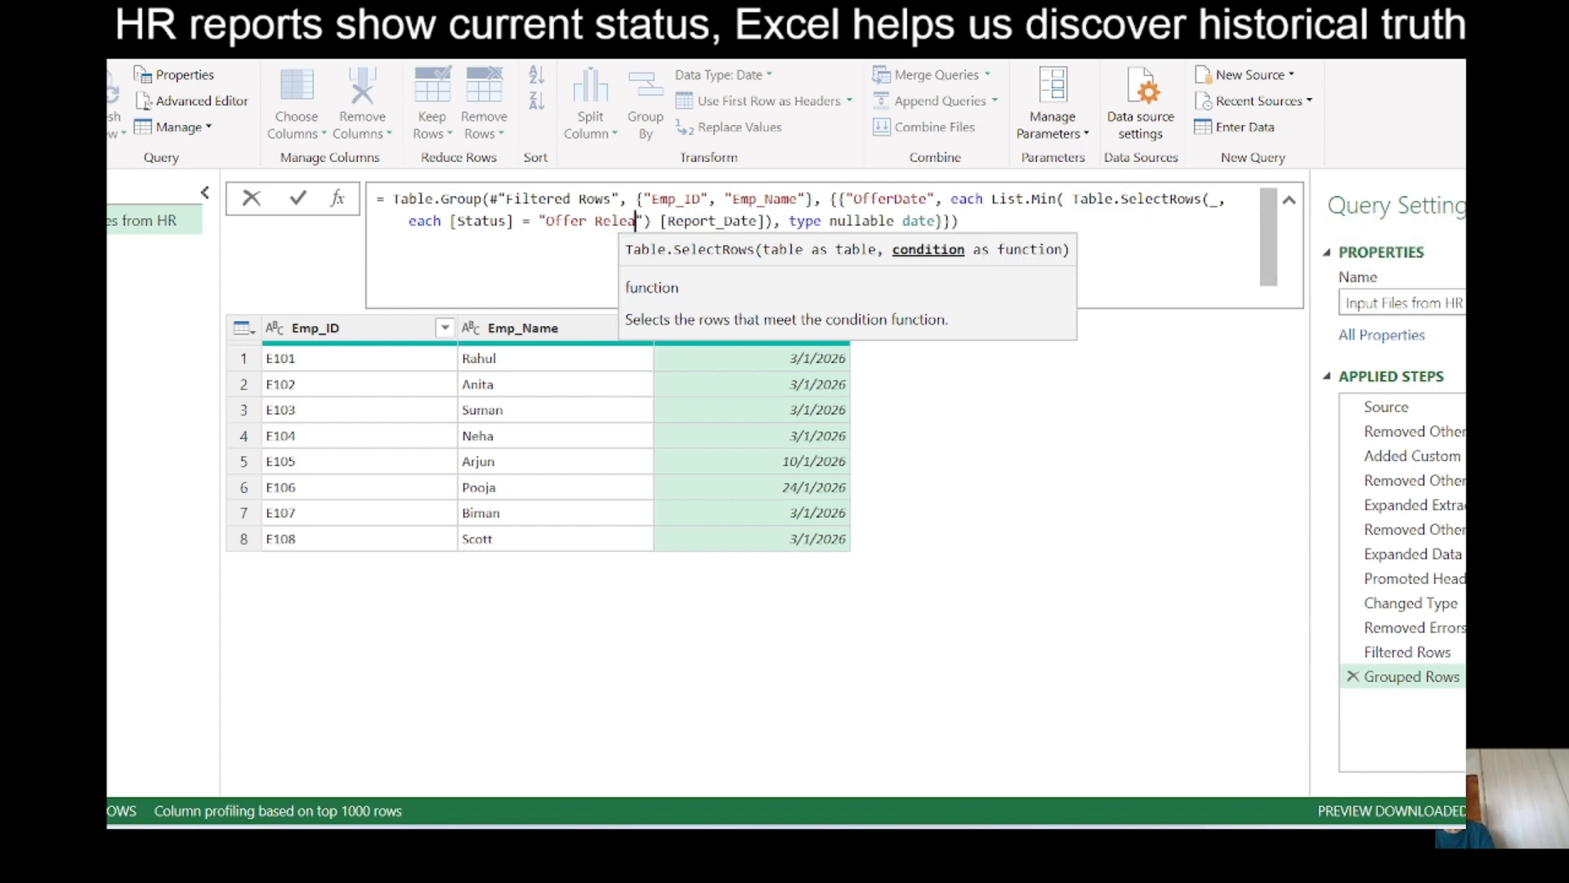
text(se)
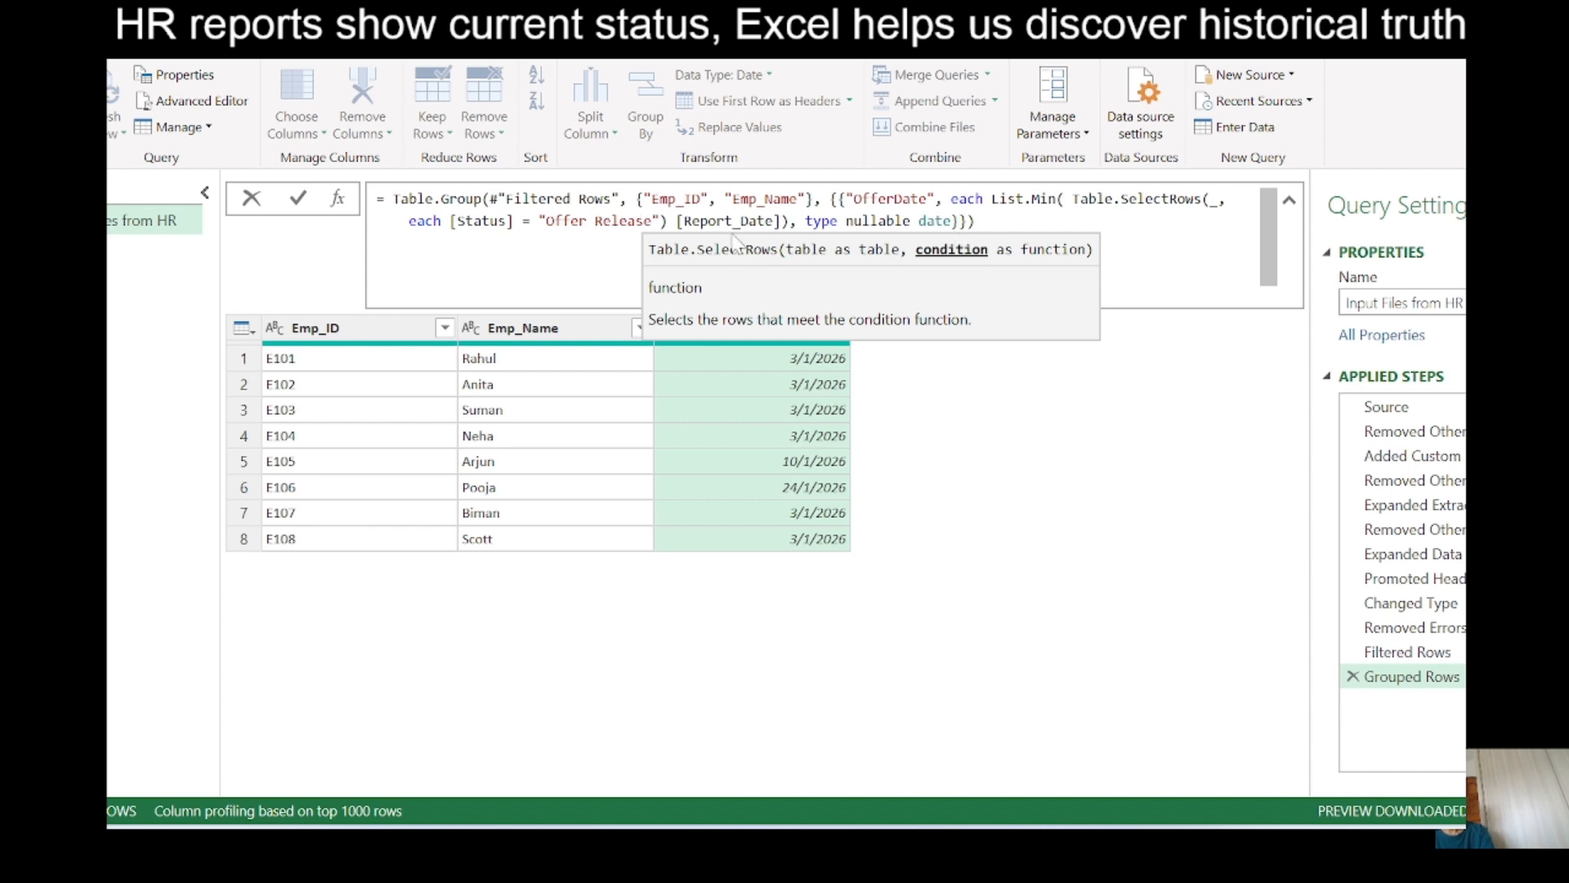
click(297, 202)
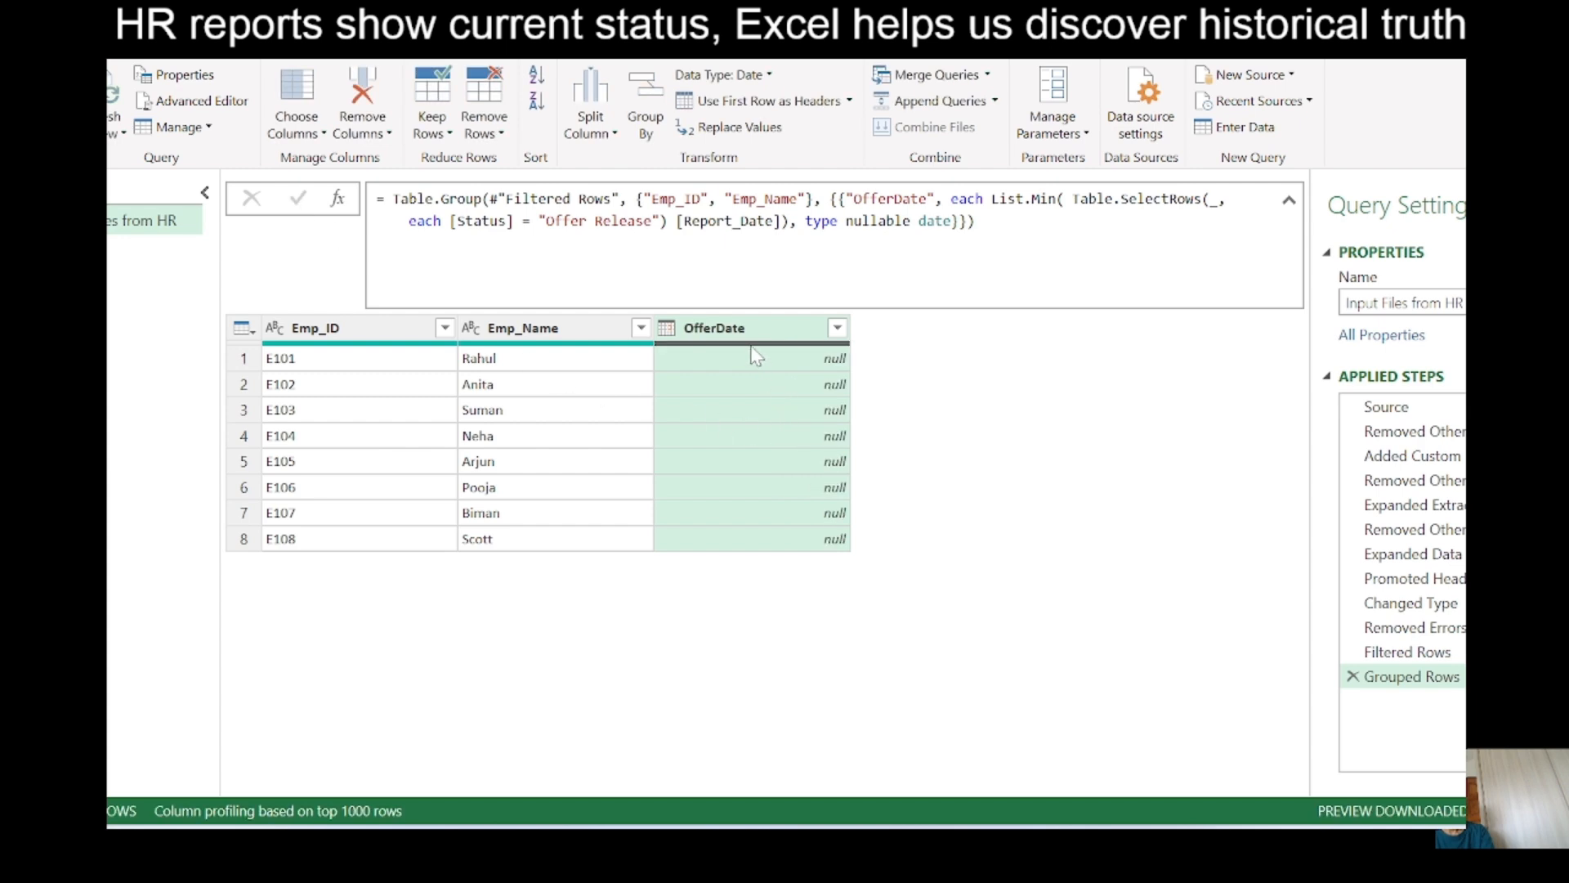
Check the status wording in the Filtered Rows step and correct the grouping condition to "Offer Released".
click(1411, 652)
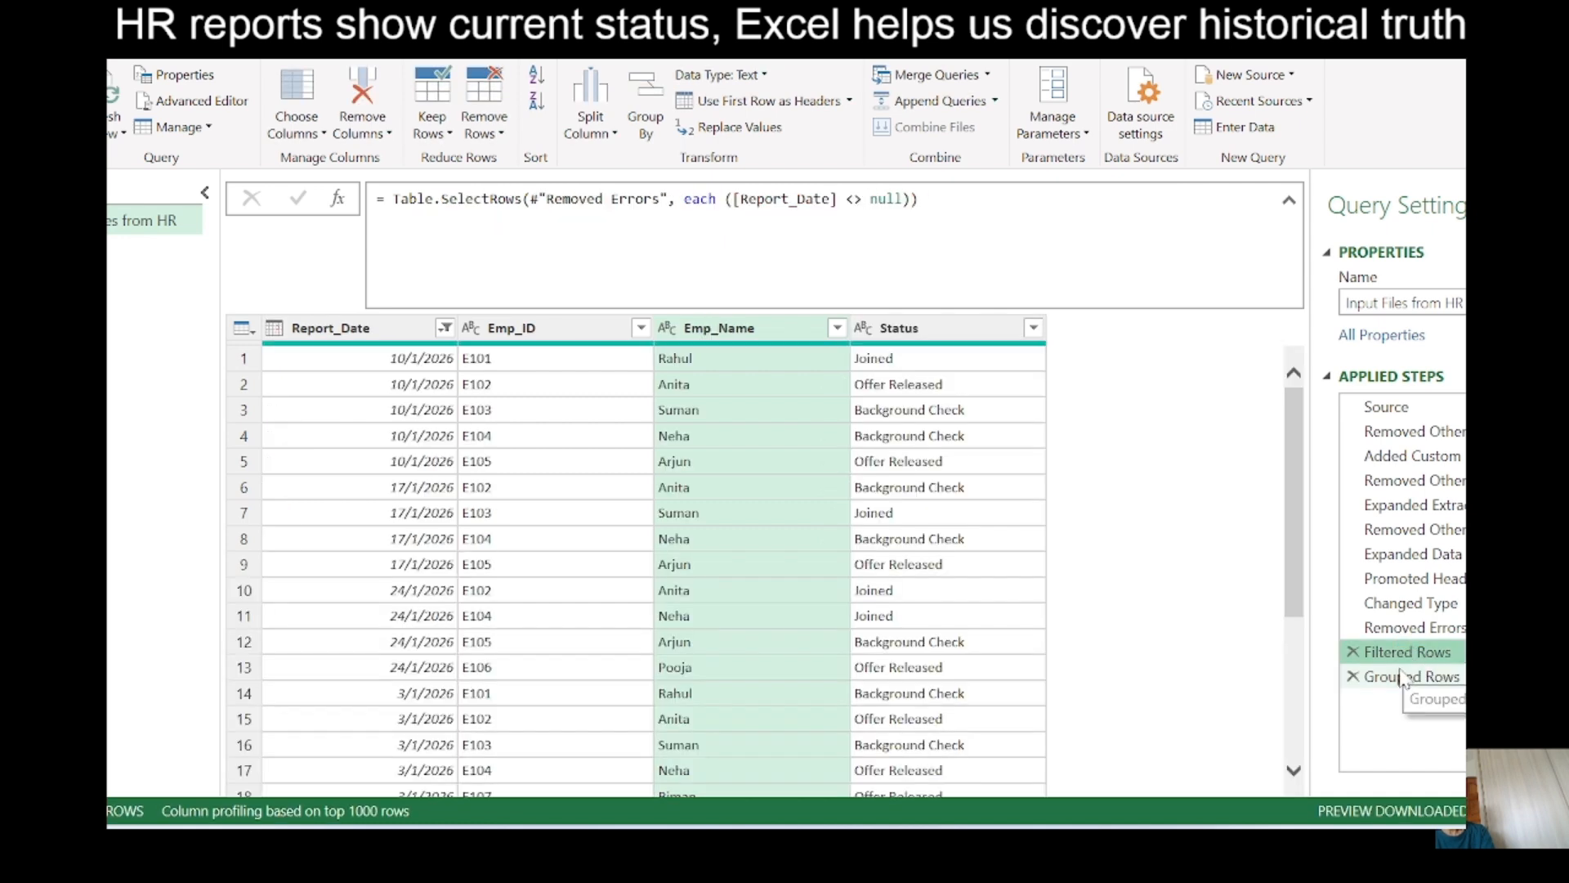
click(1406, 677)
click(655, 221)
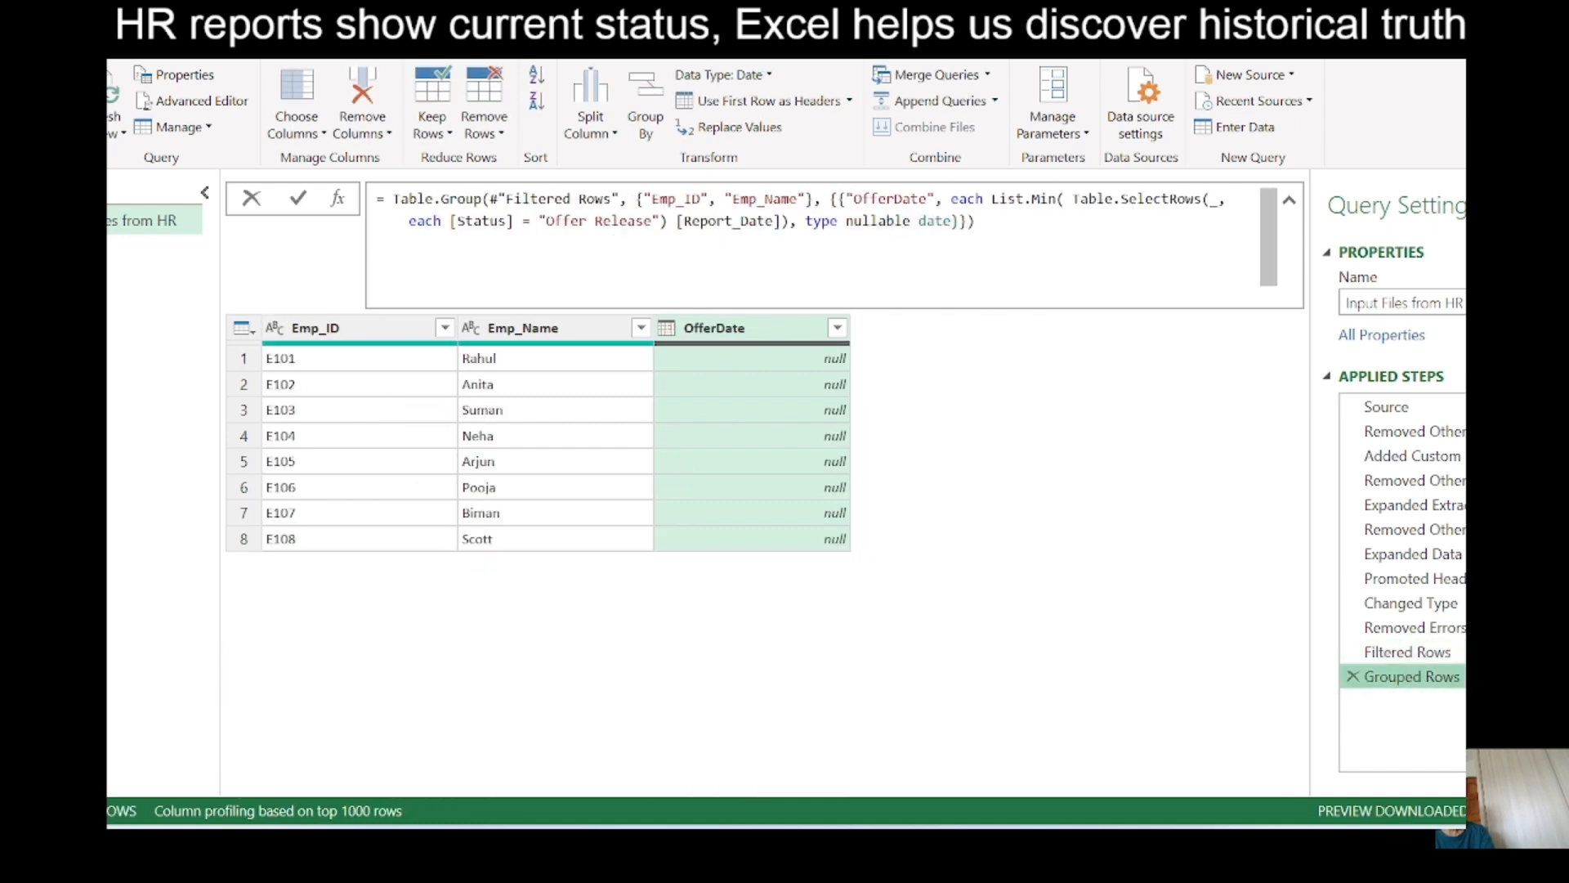
text(d)
click(310, 199)
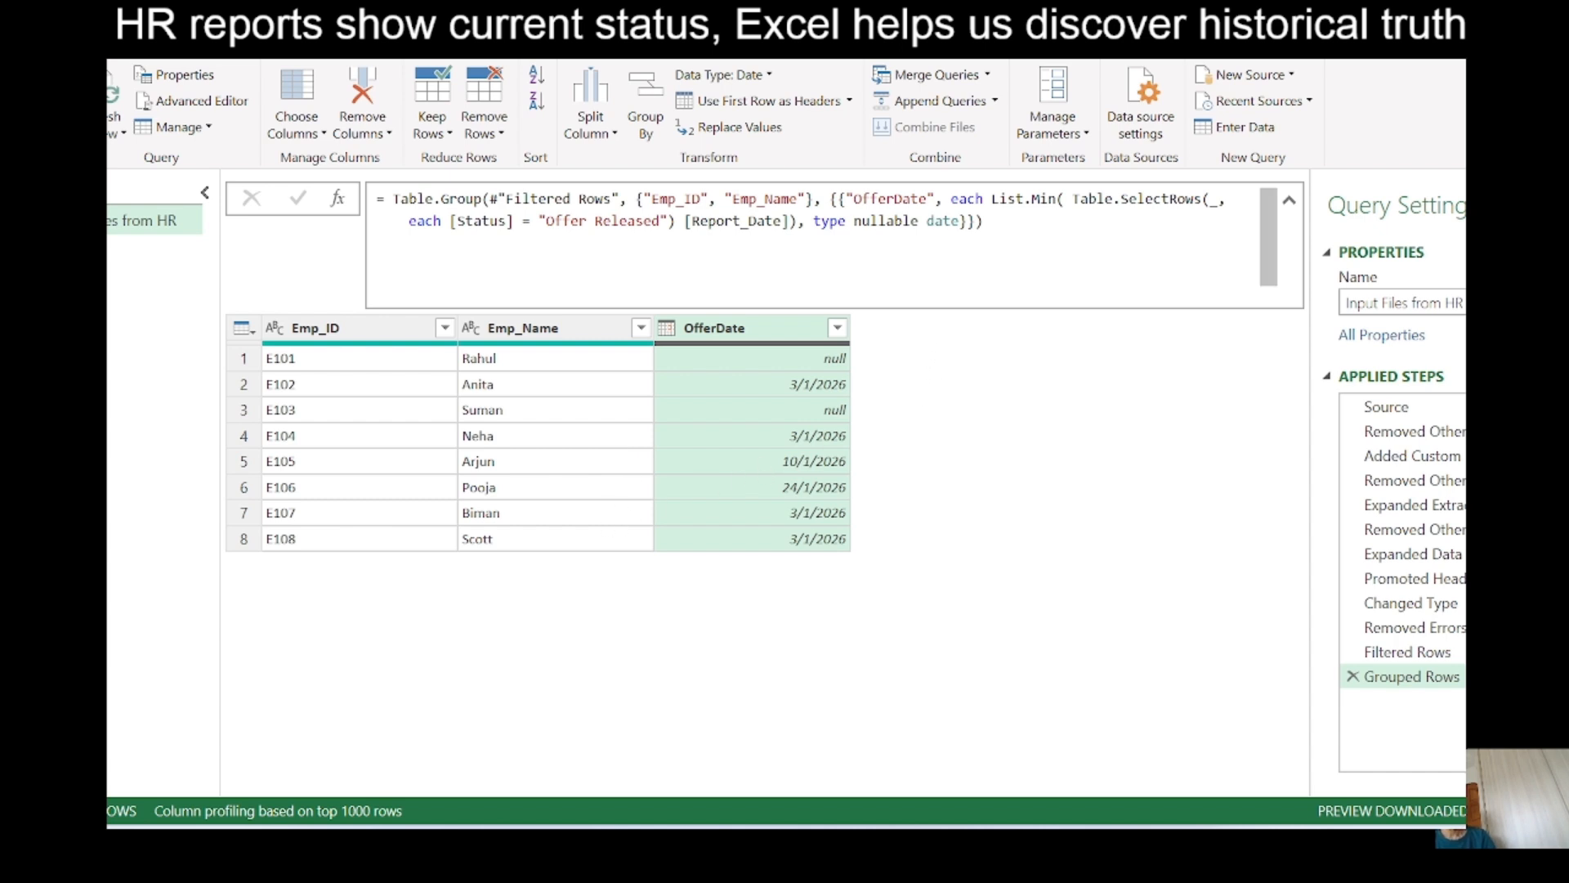
Add a comma after the OfferDate aggregation in the Grouped Rows formula and insert a copy of that aggregation on a new line below.
double_click(926, 199)
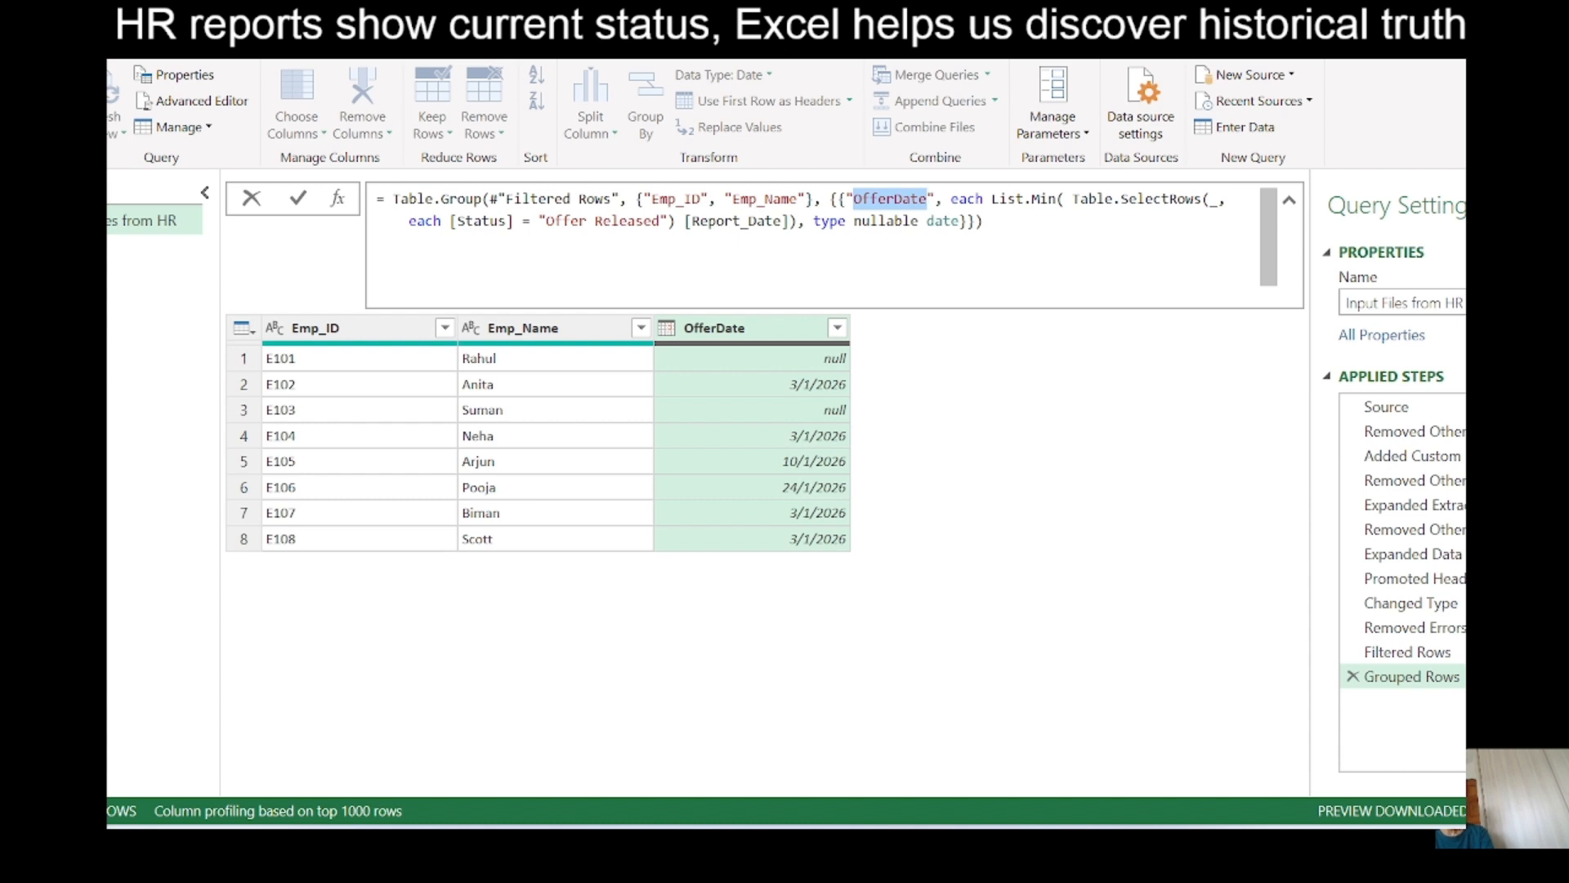
click(967, 221)
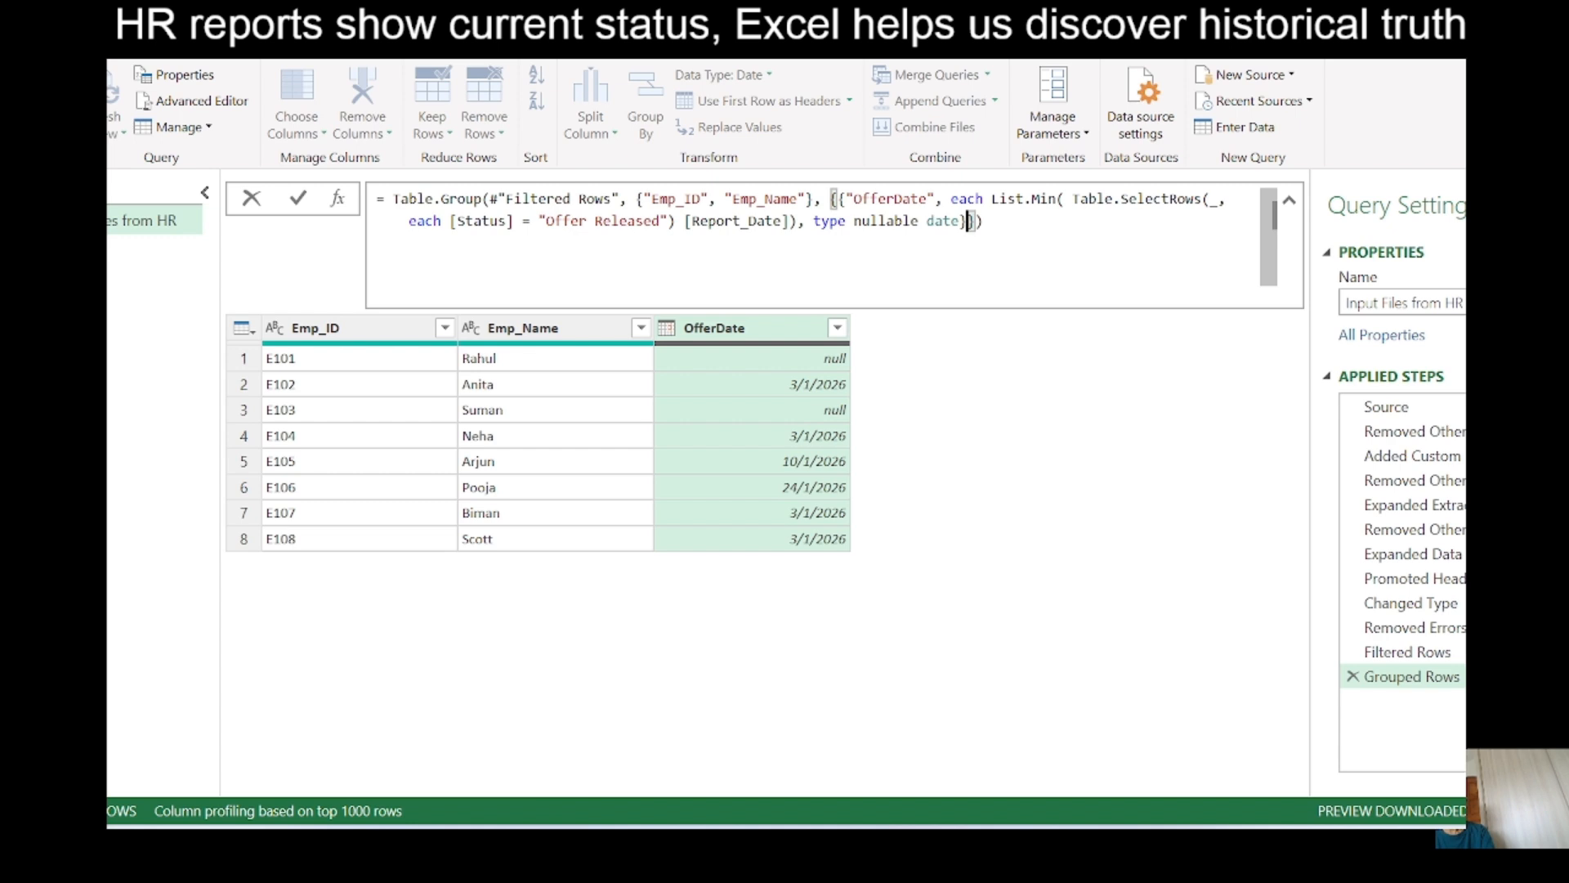
text(,)
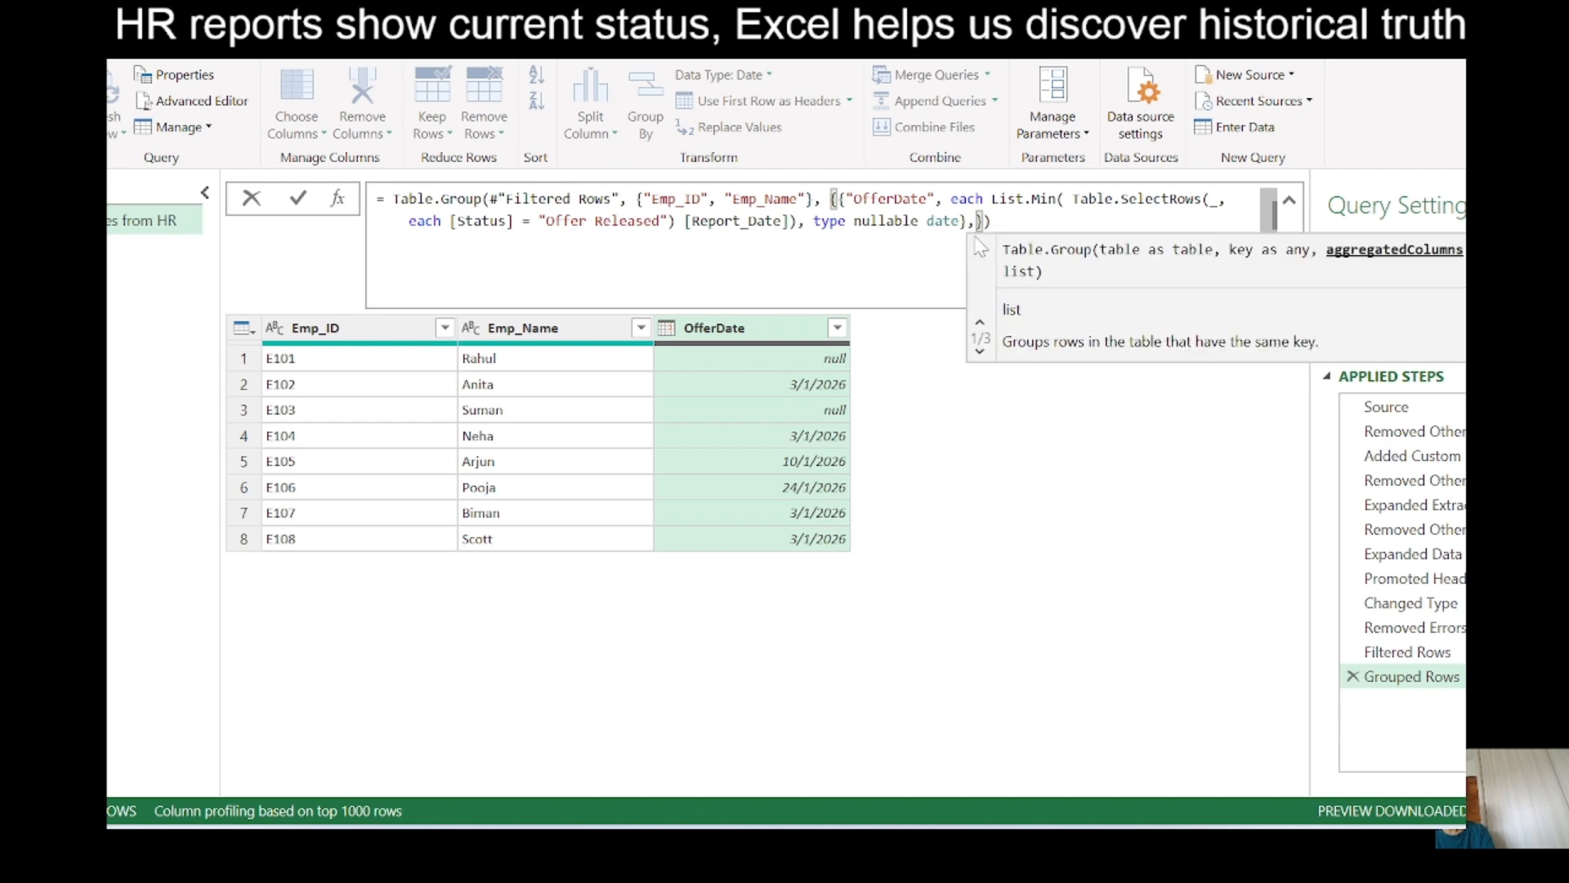
key(Return)
key(Return)
key(Return)
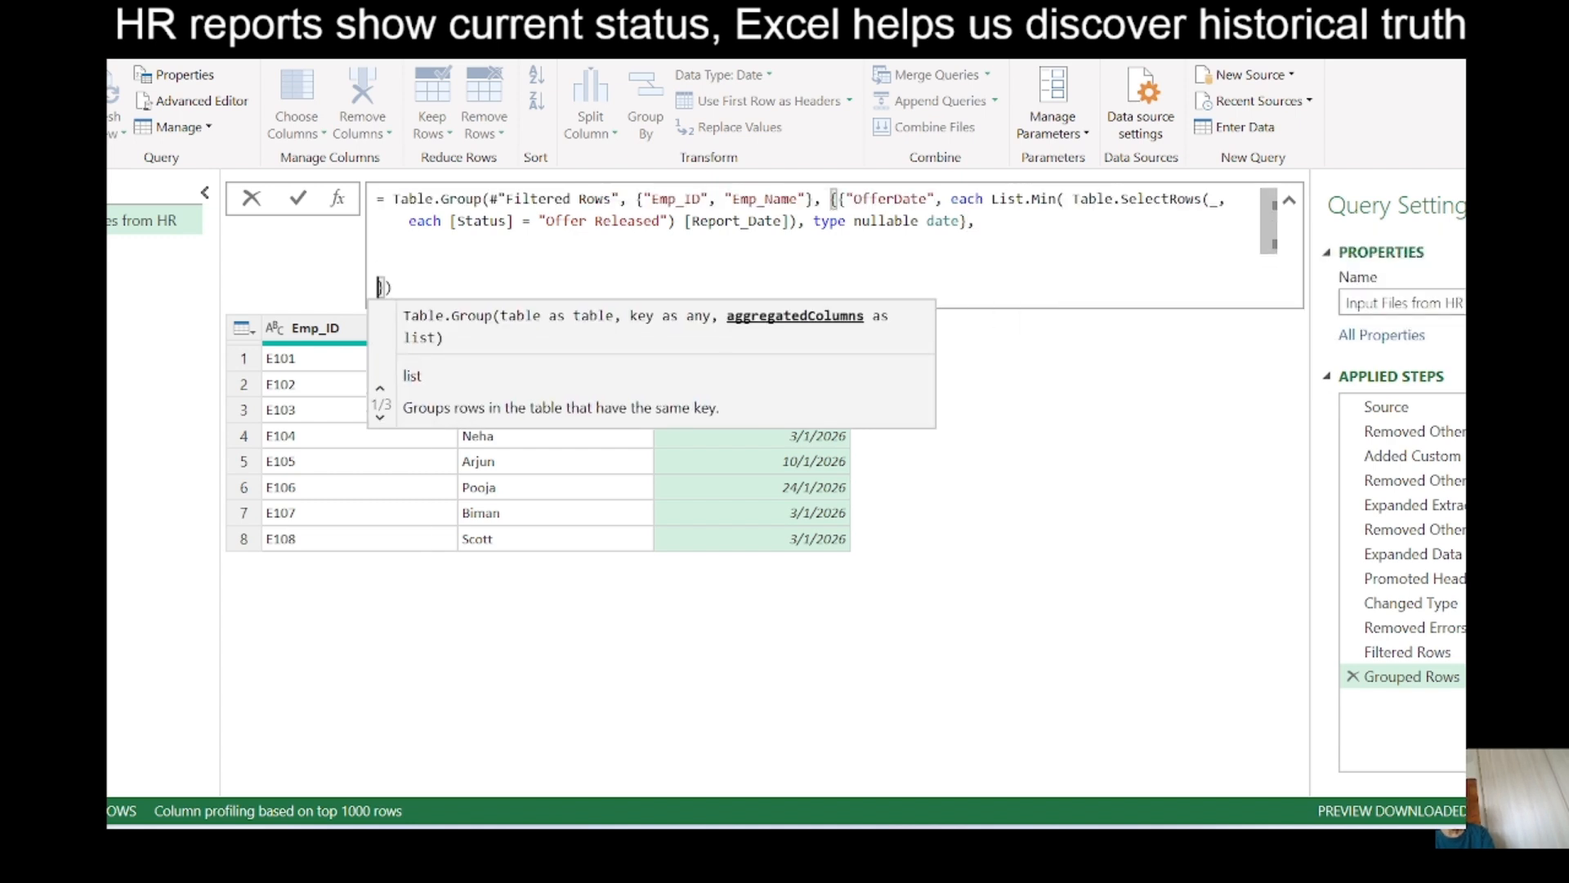
click(838, 200)
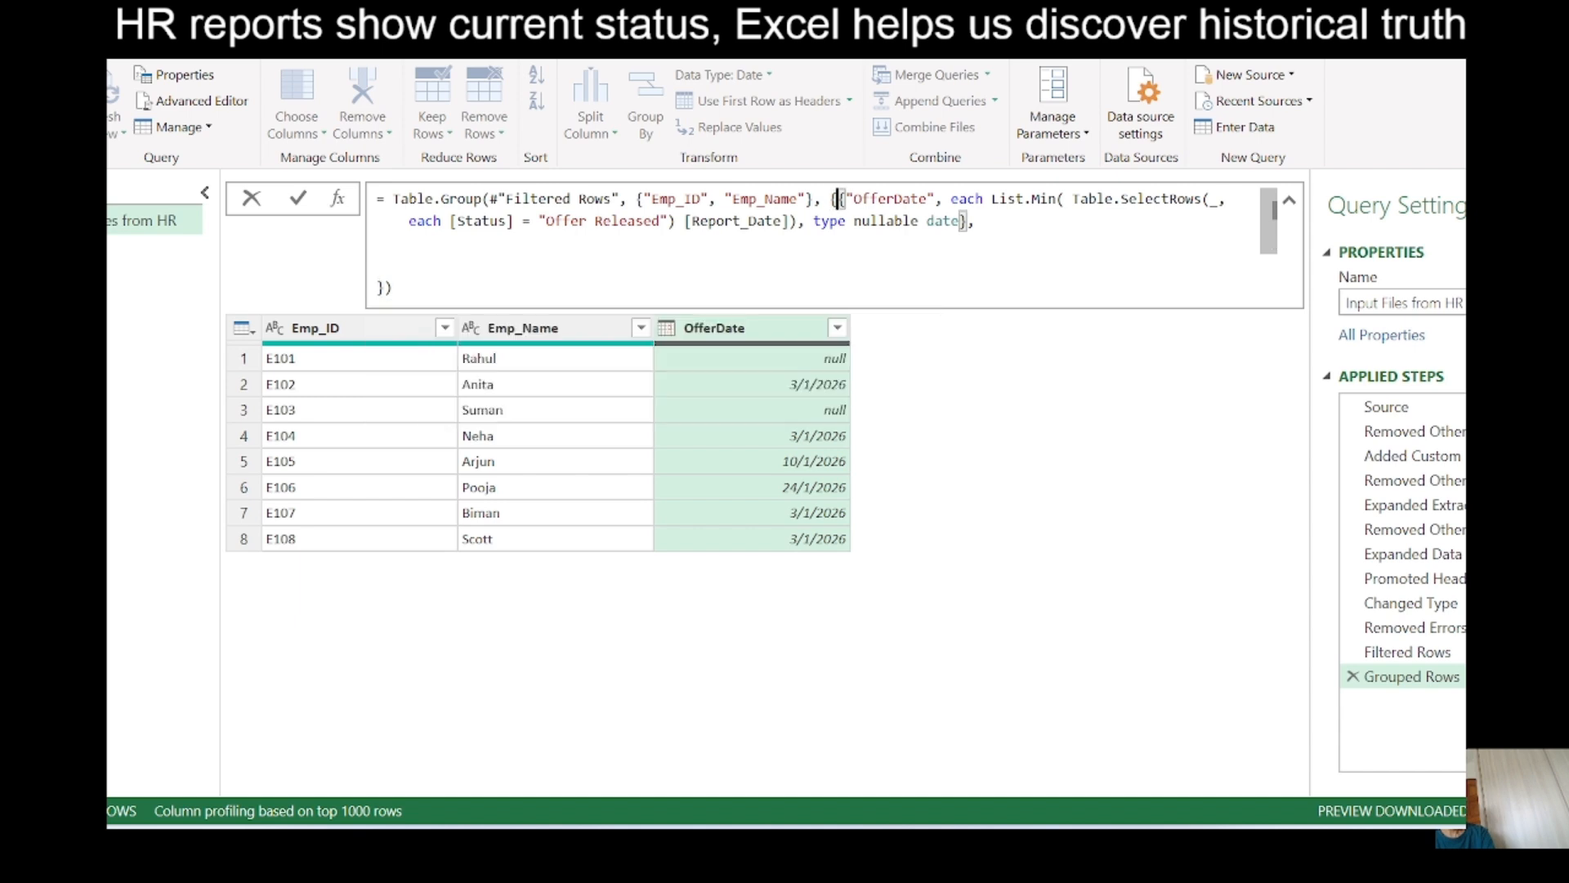
drag(837, 199, 969, 220)
key(ctrl+c)
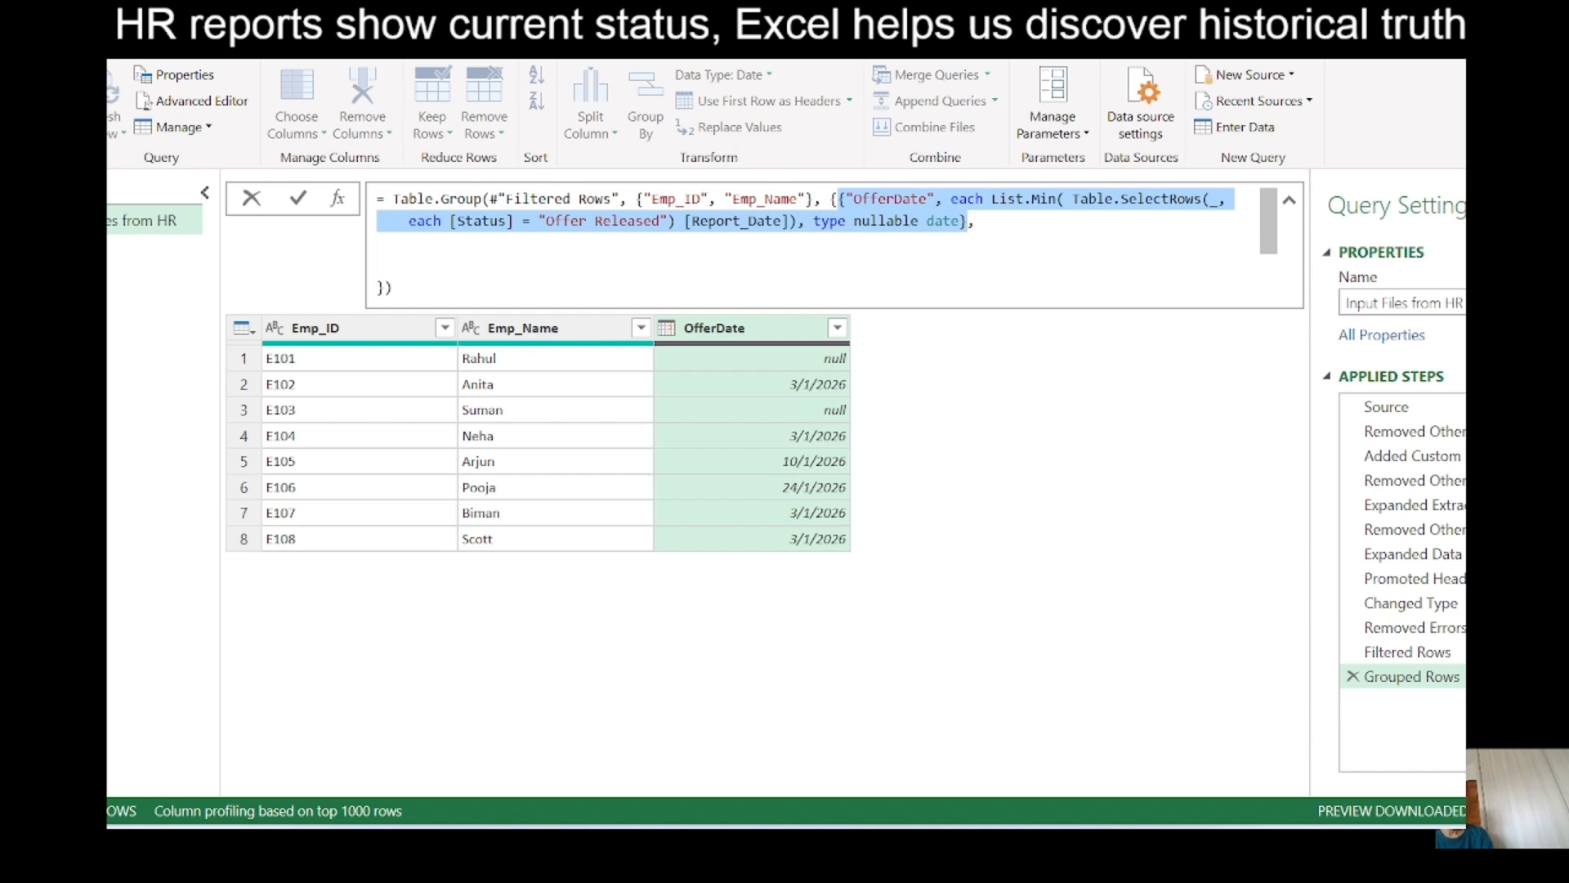
click(378, 264)
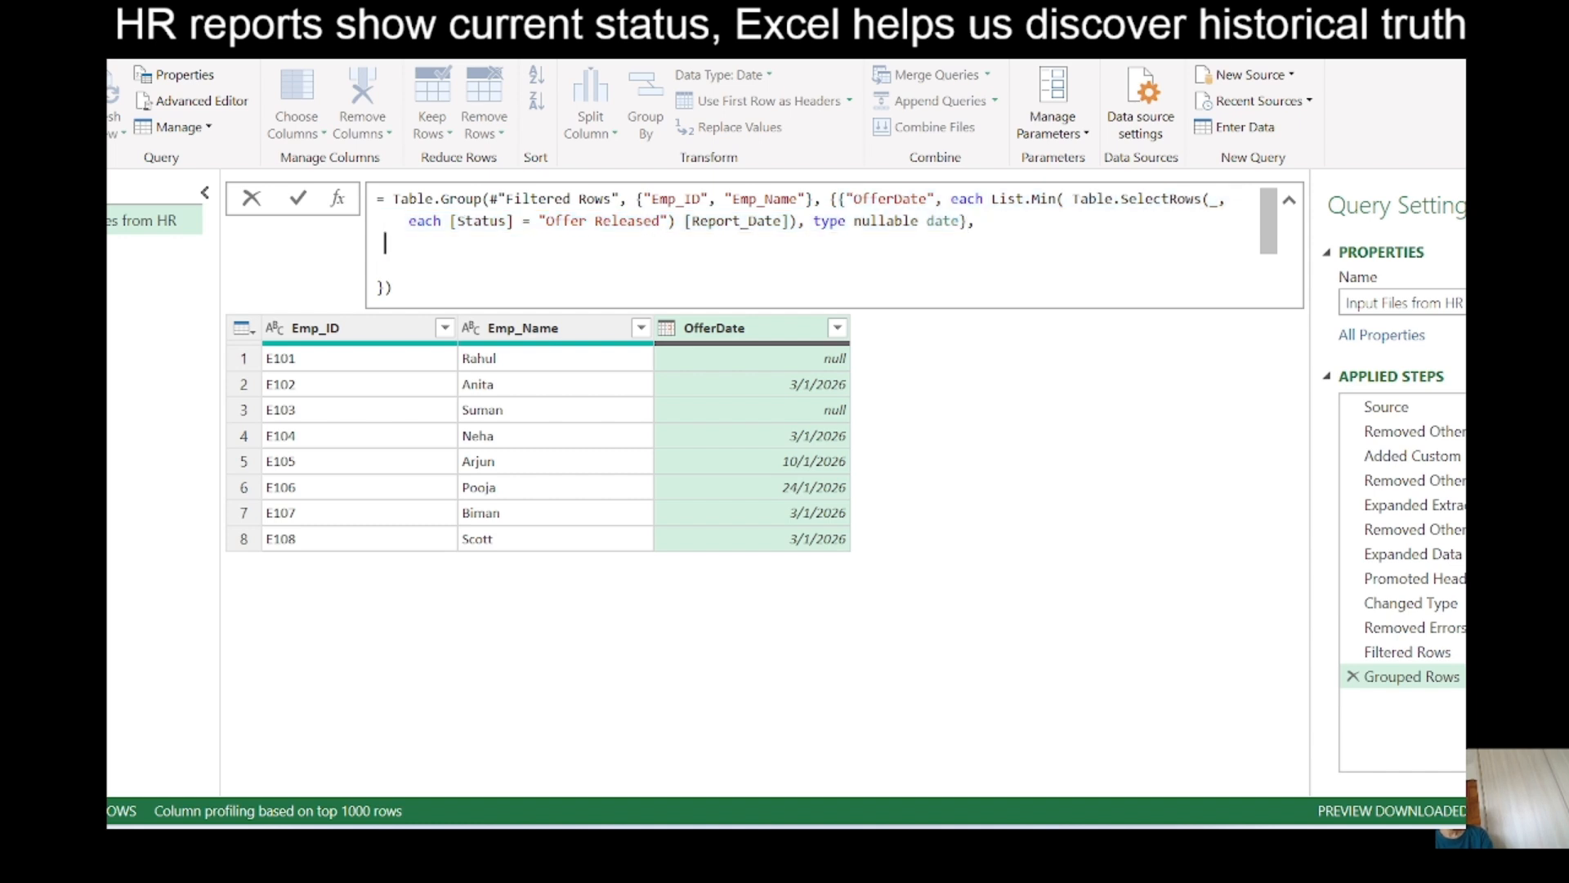
key(ctrl+v)
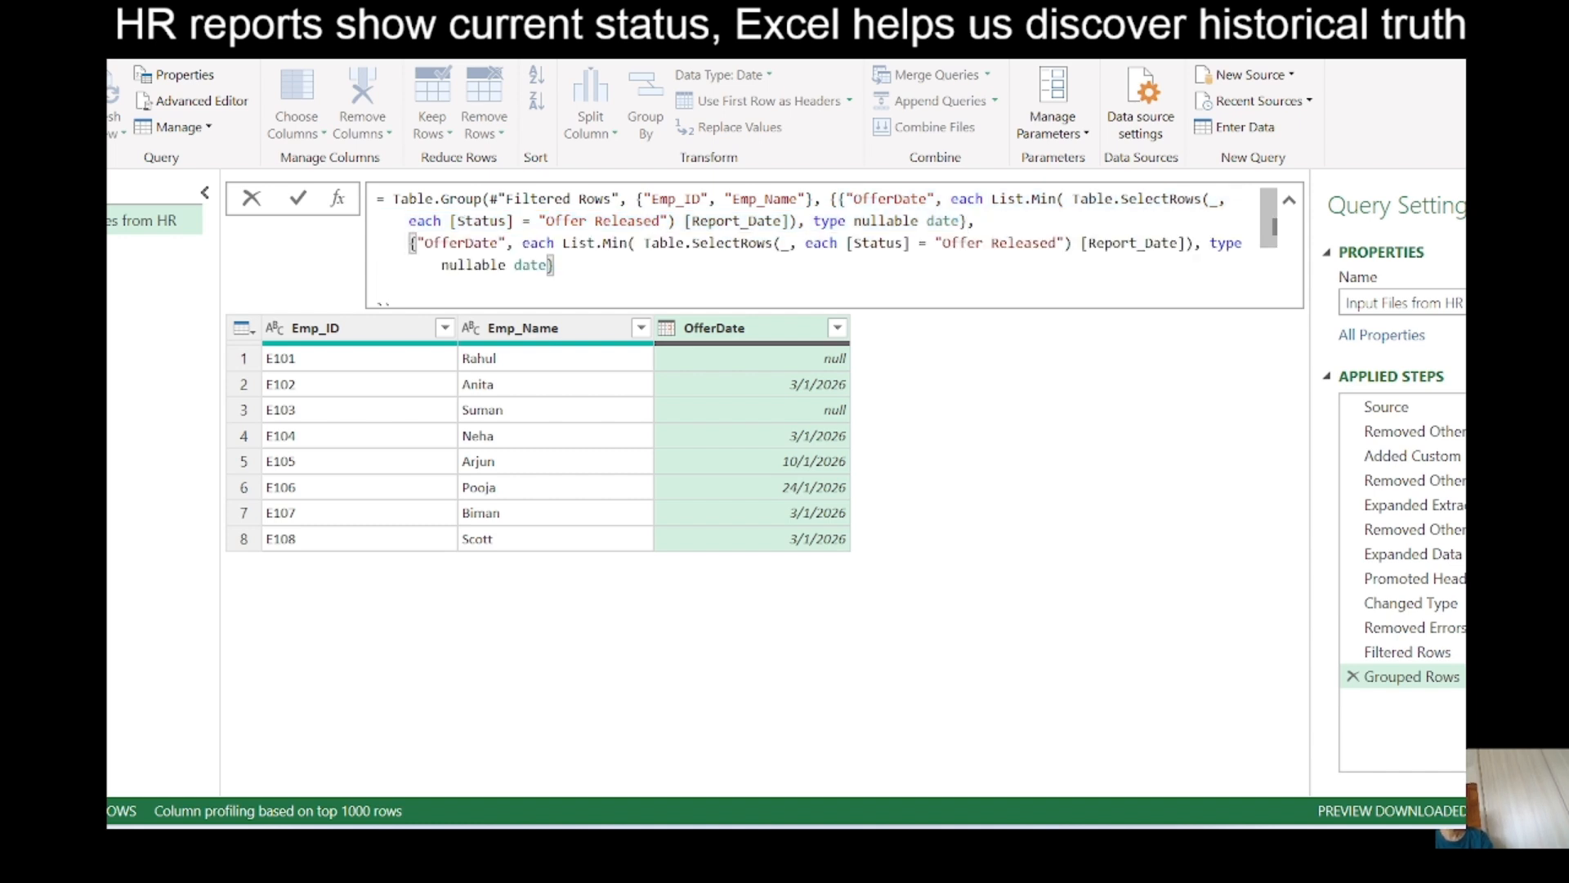
Rename the copied OfferDate aggregation to BGVDate and apply the grouping formula.
double_click(462, 243)
text(E)
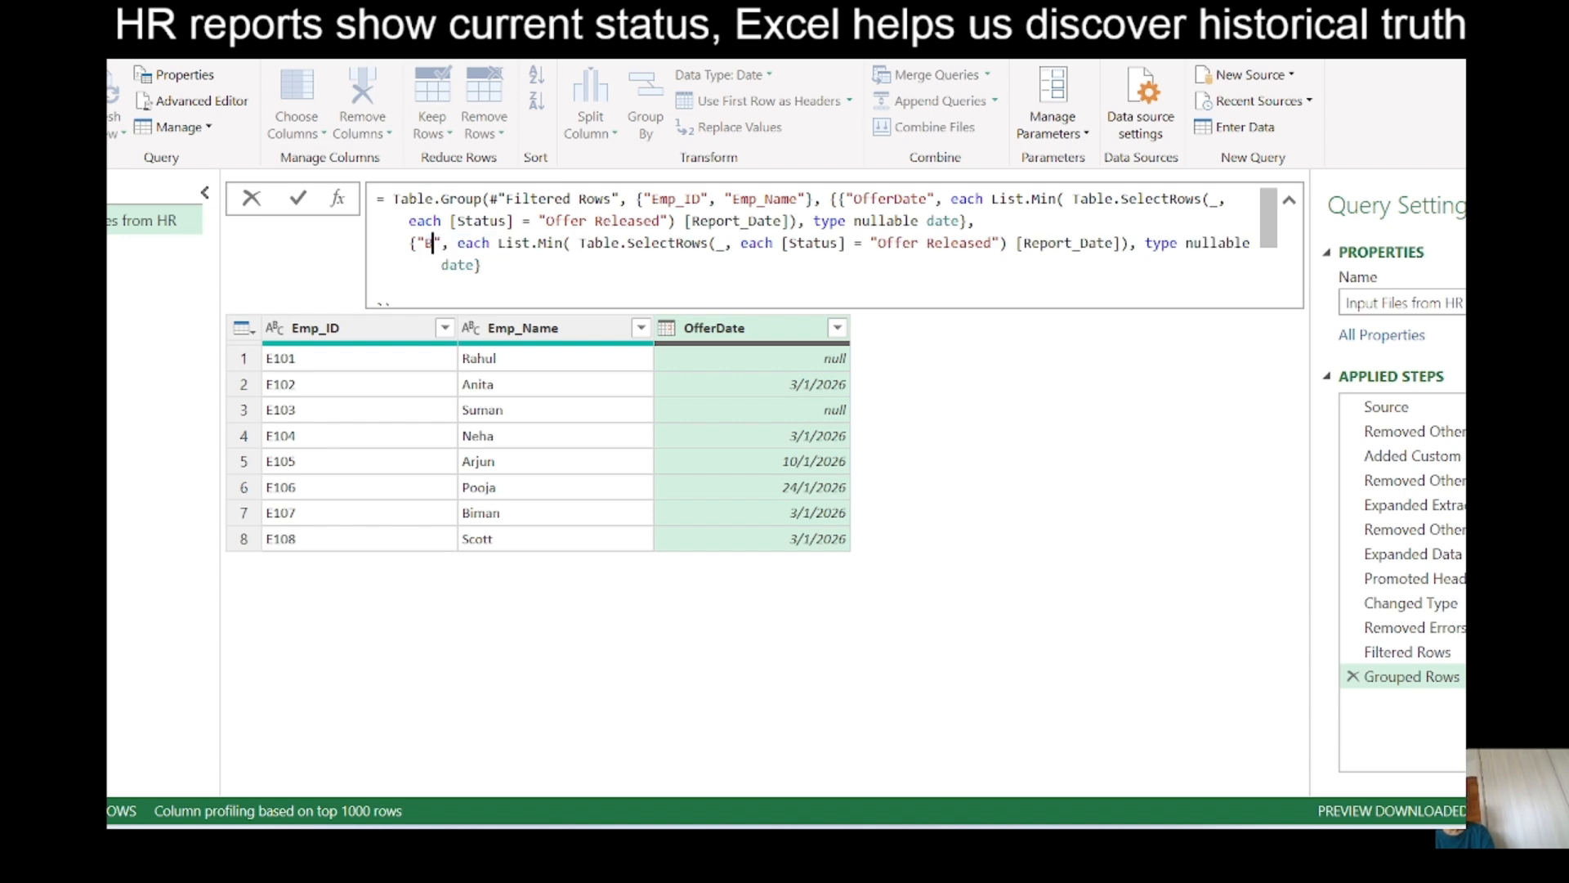
text(G)
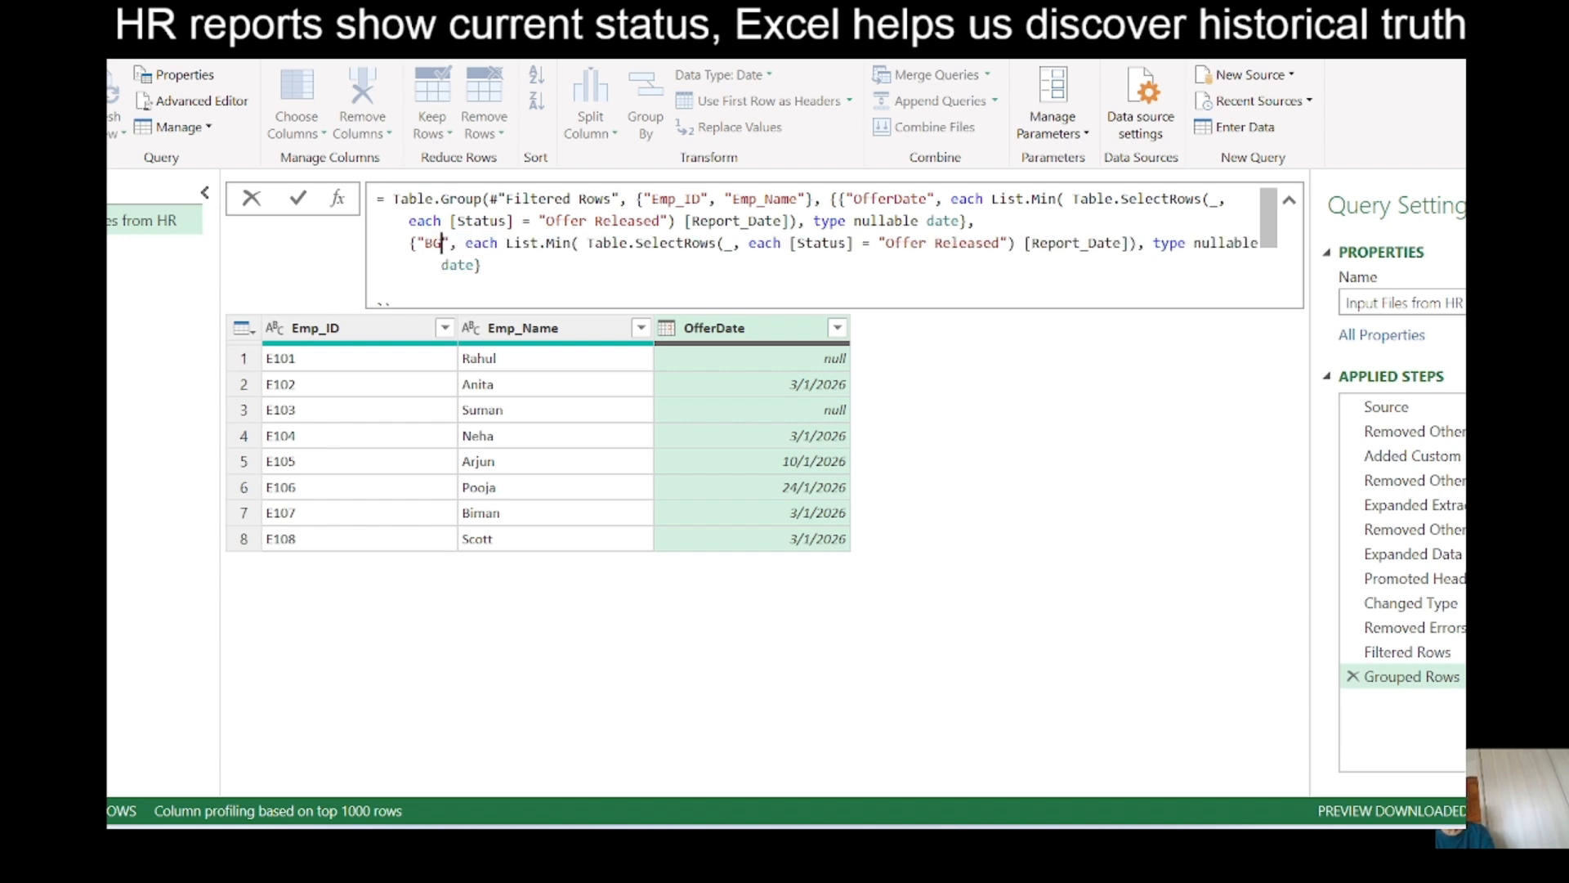
text(V)
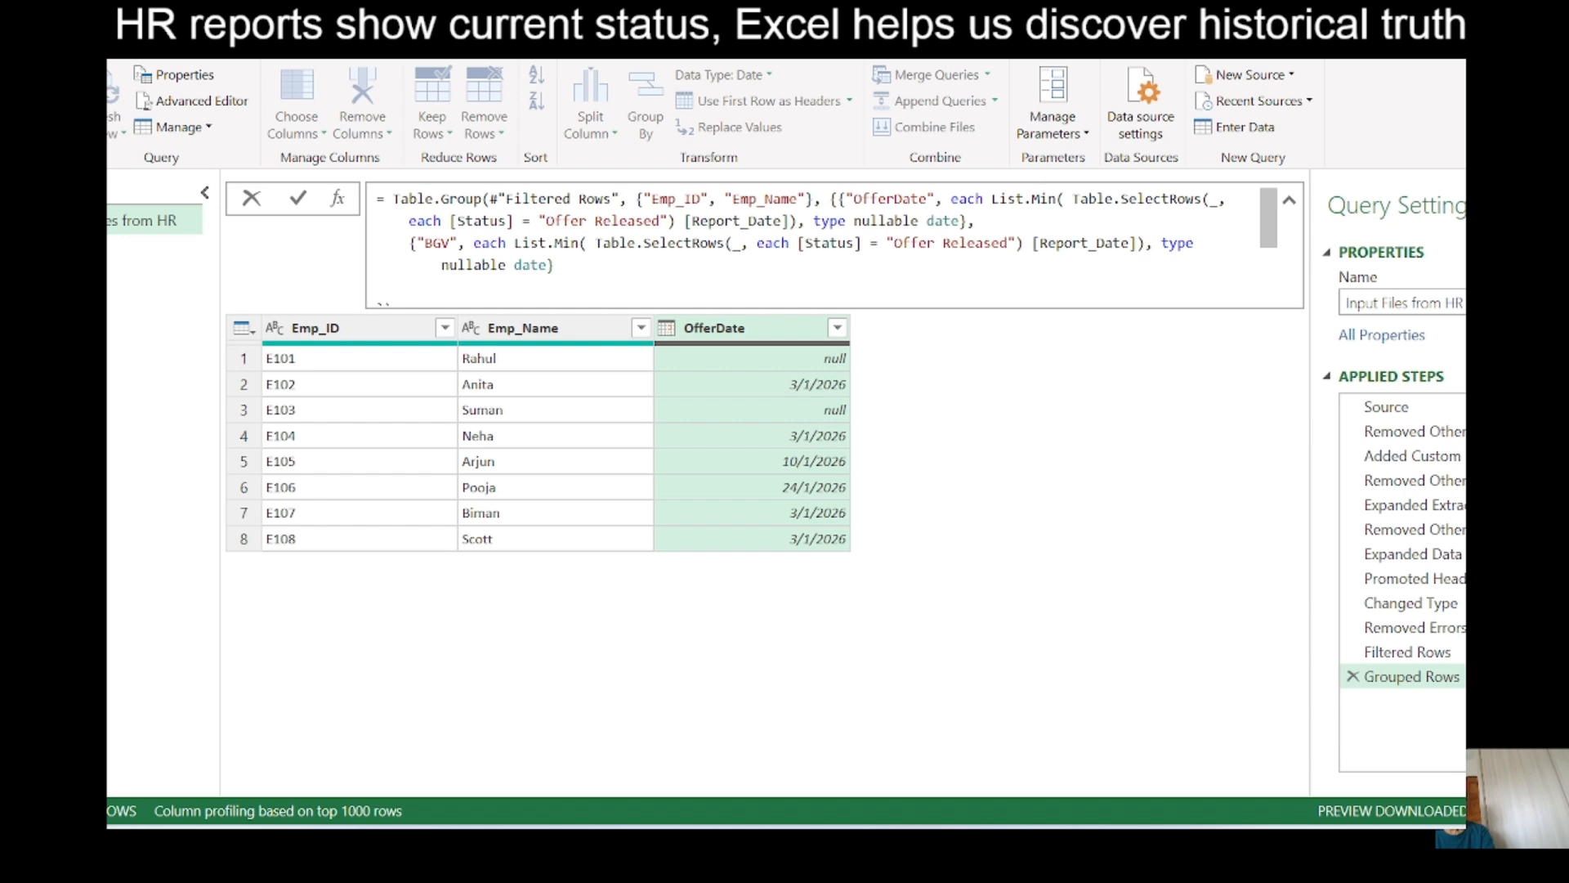
text(Date)
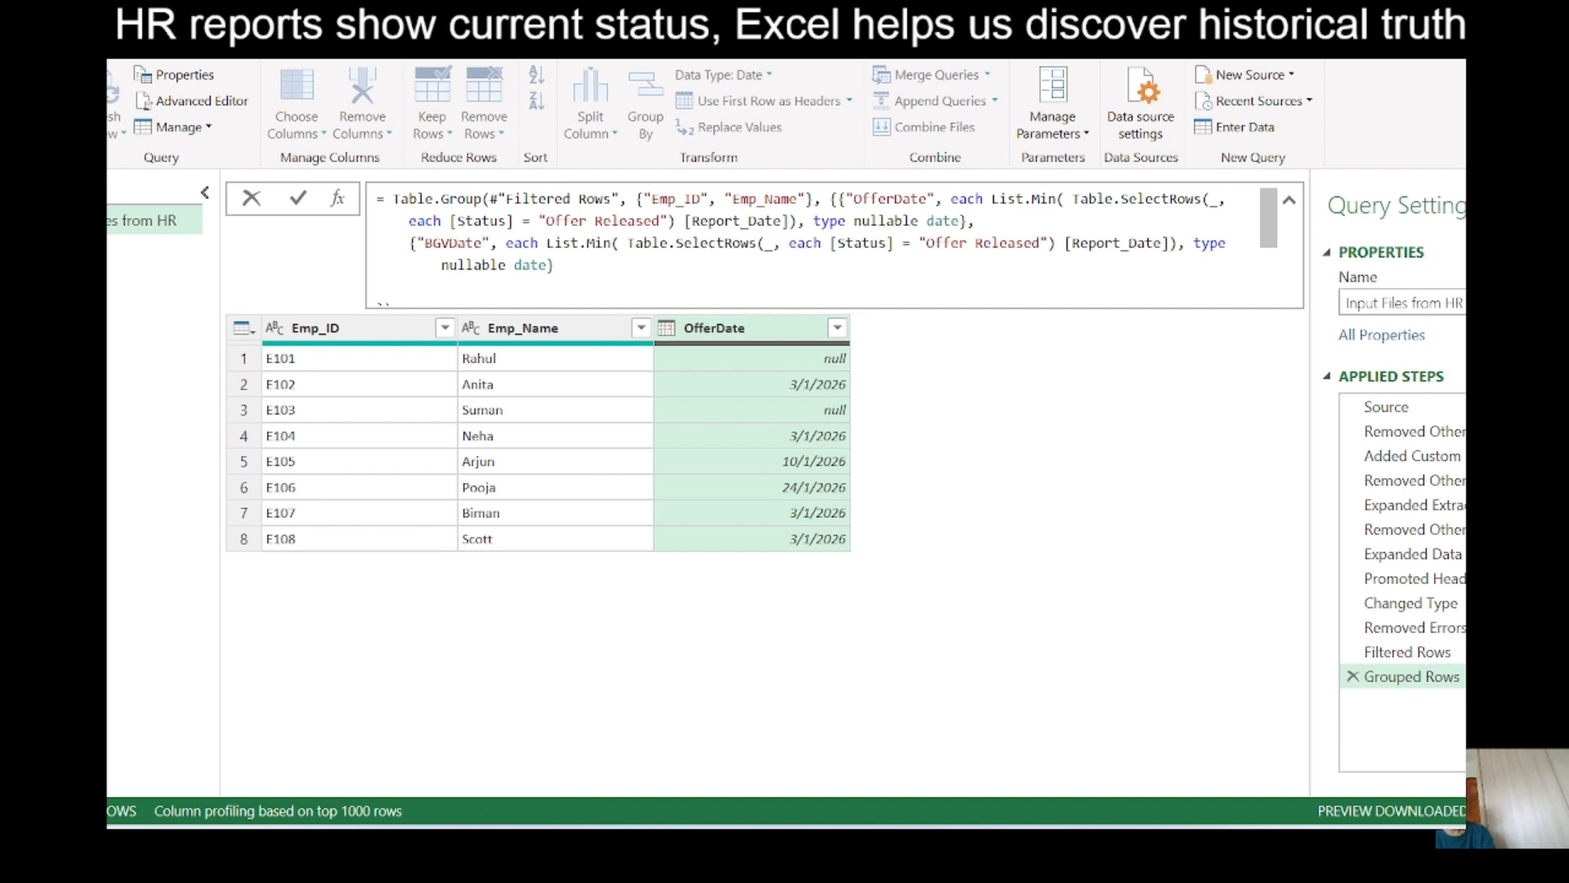
key(Return)
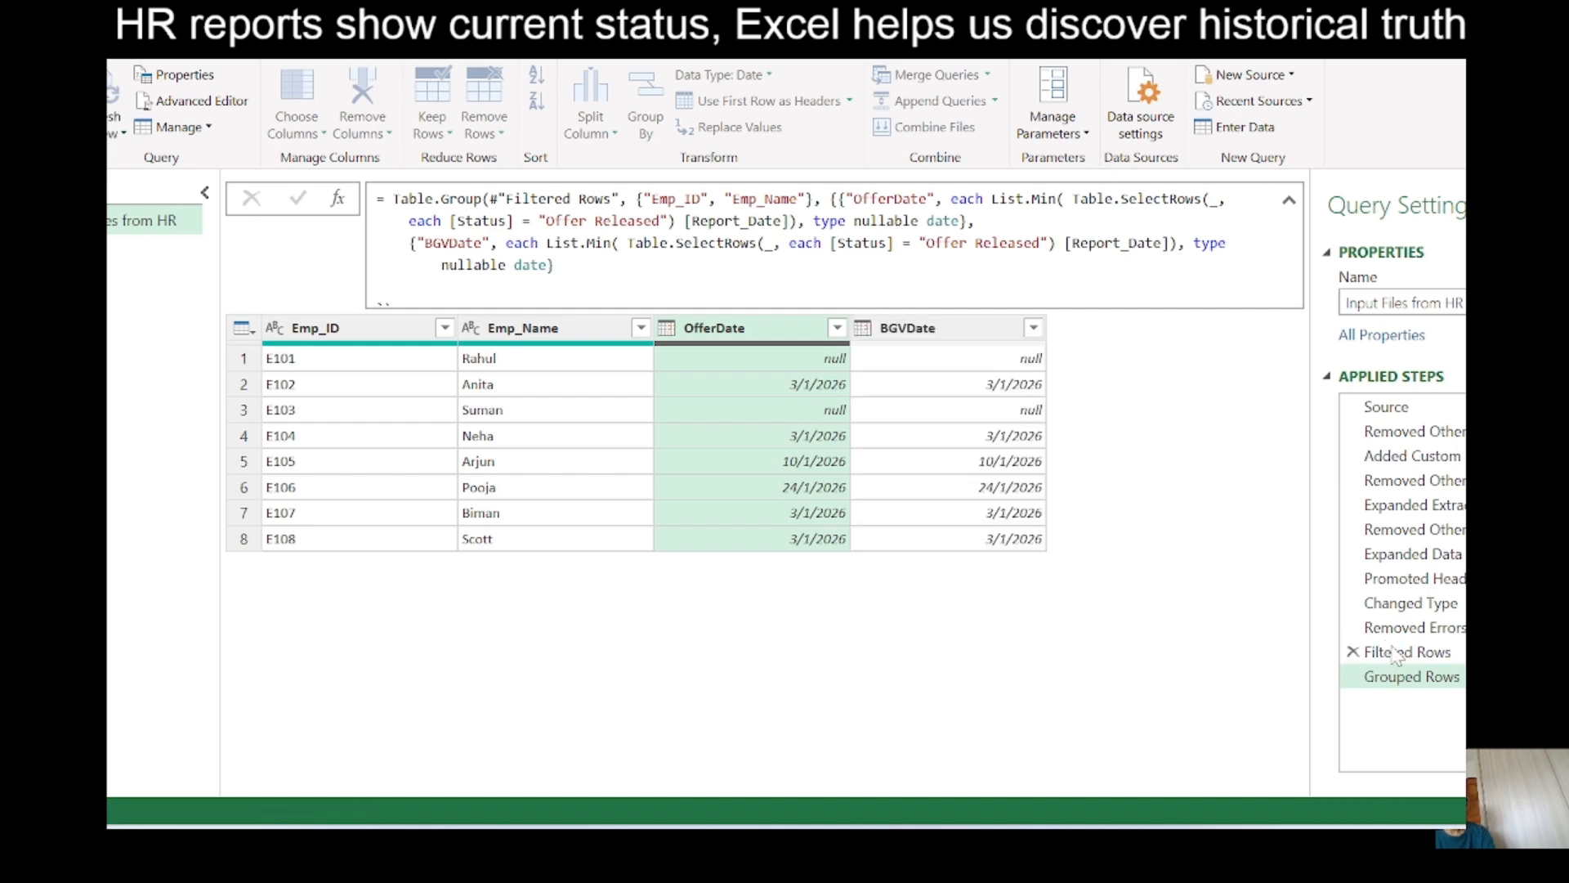
Check the status wording in the Filtered Rows step, then replace the BGVDate condition's status with "Background Cheng" and apply the formula.
double_click(1396, 652)
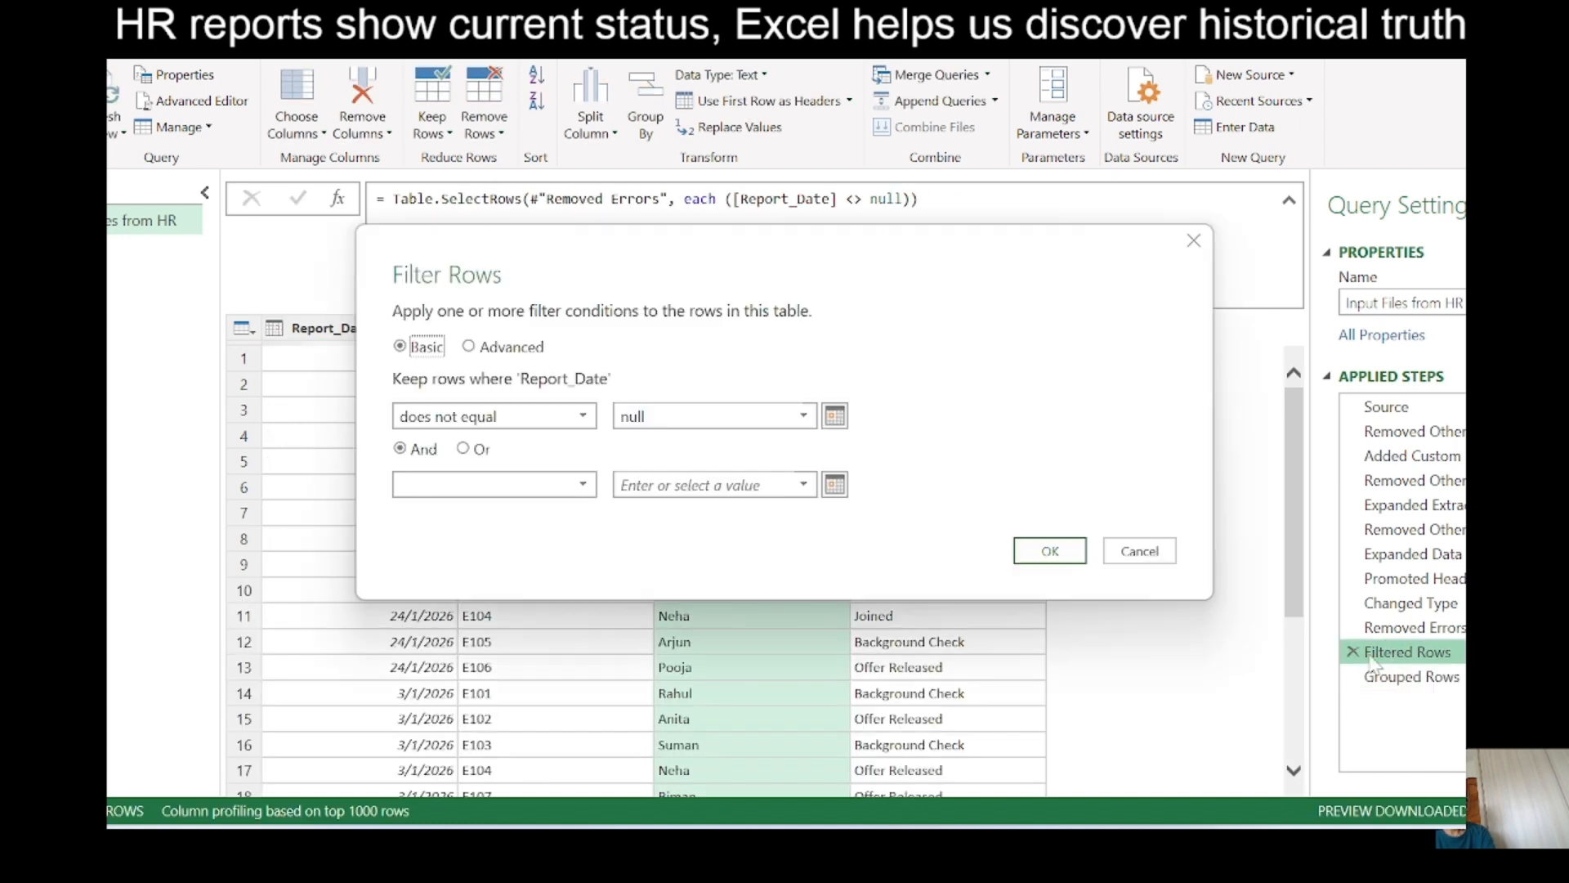
click(1139, 551)
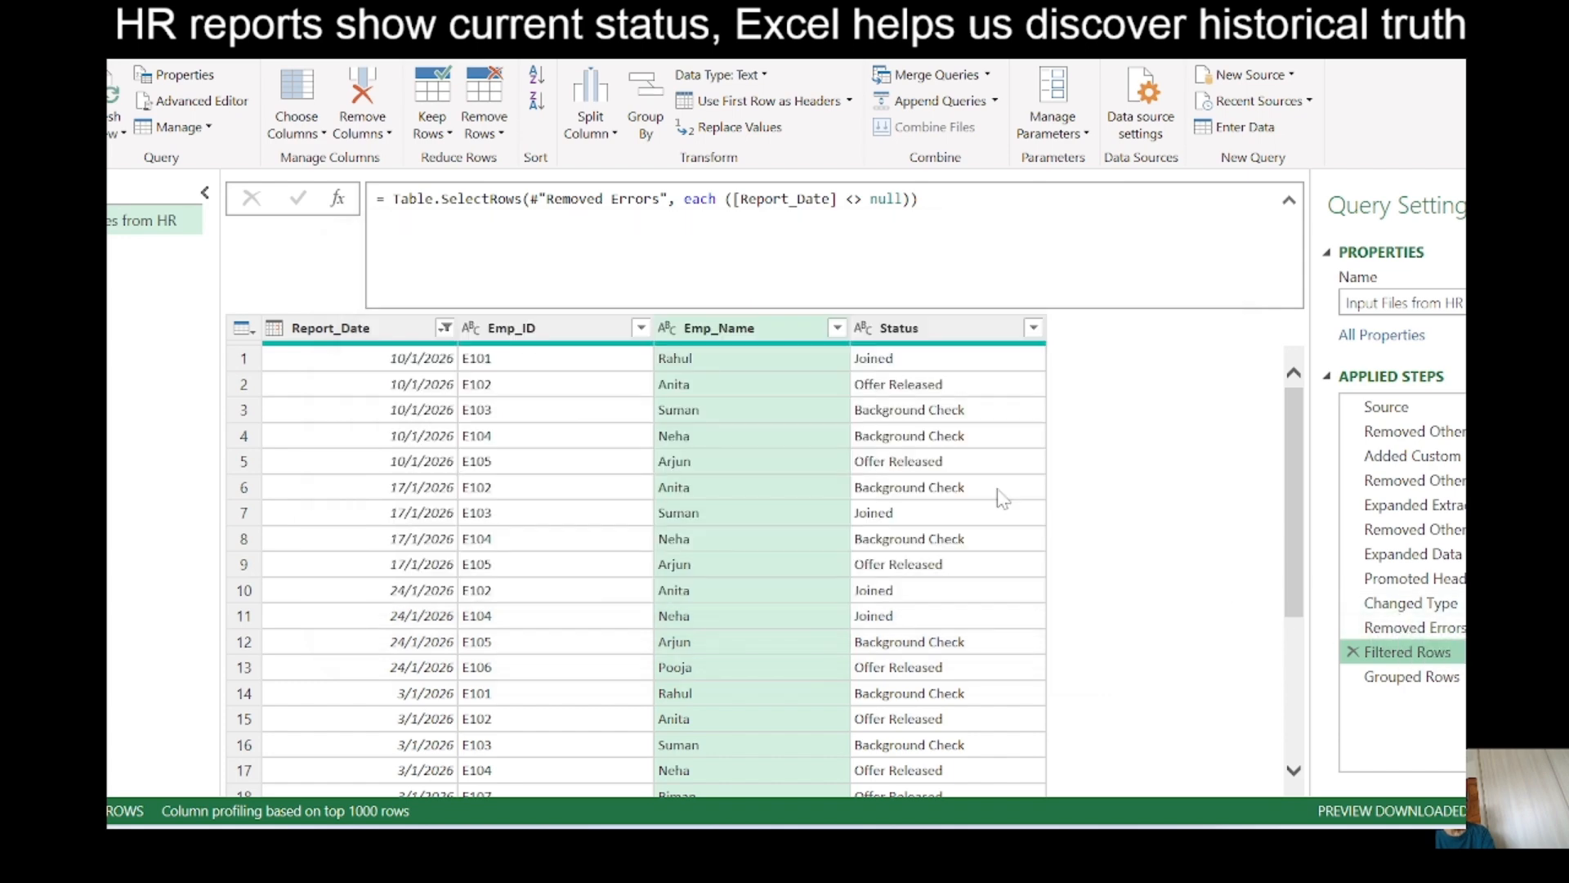
click(1401, 677)
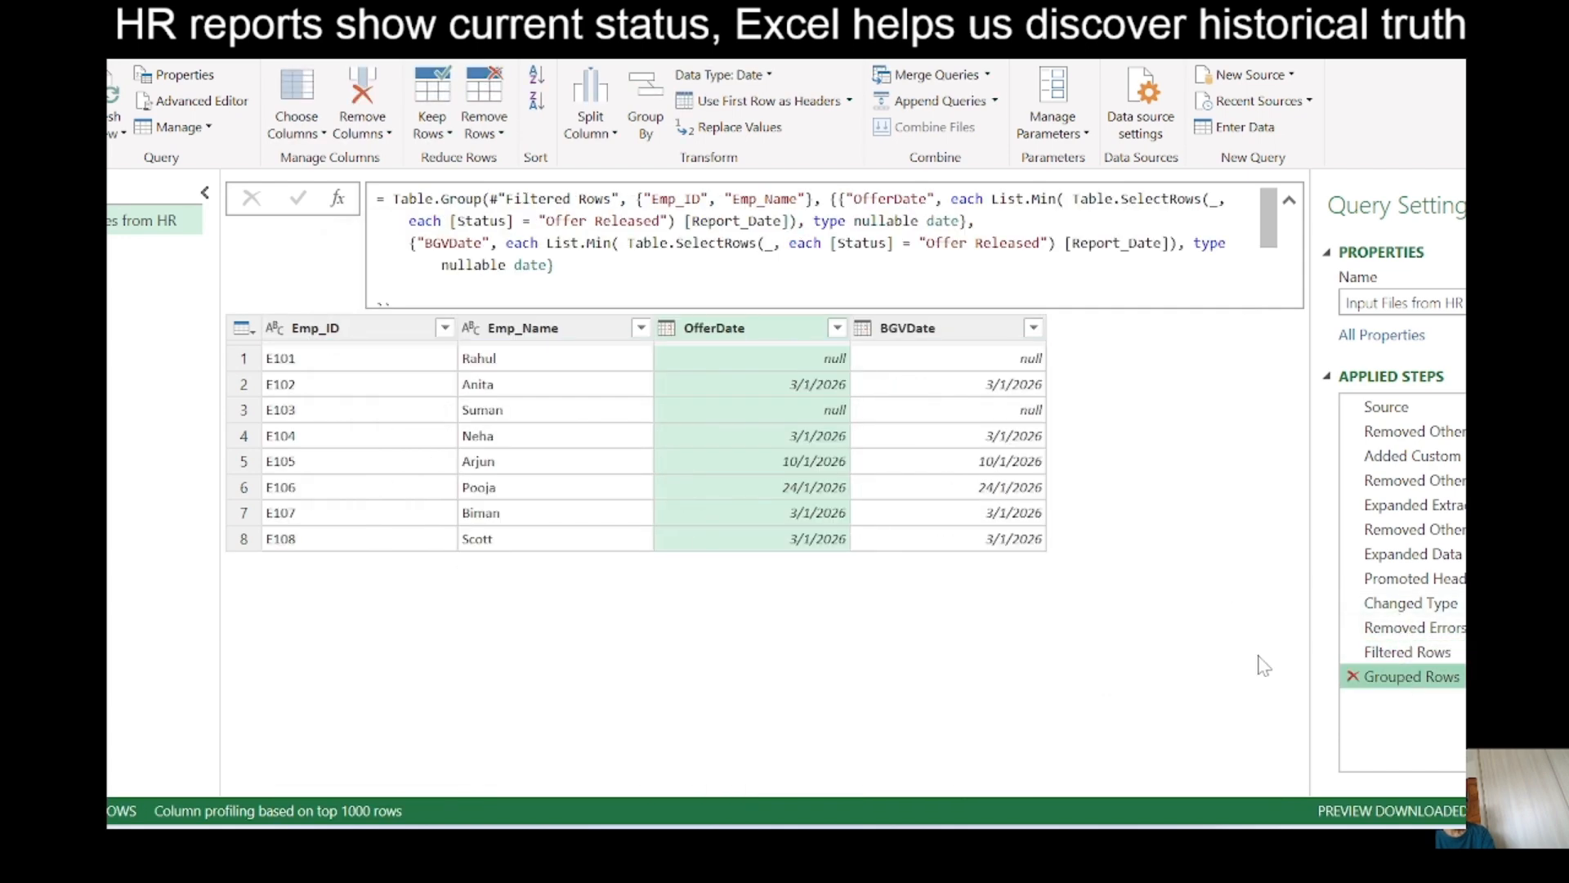
double_click(1008, 243)
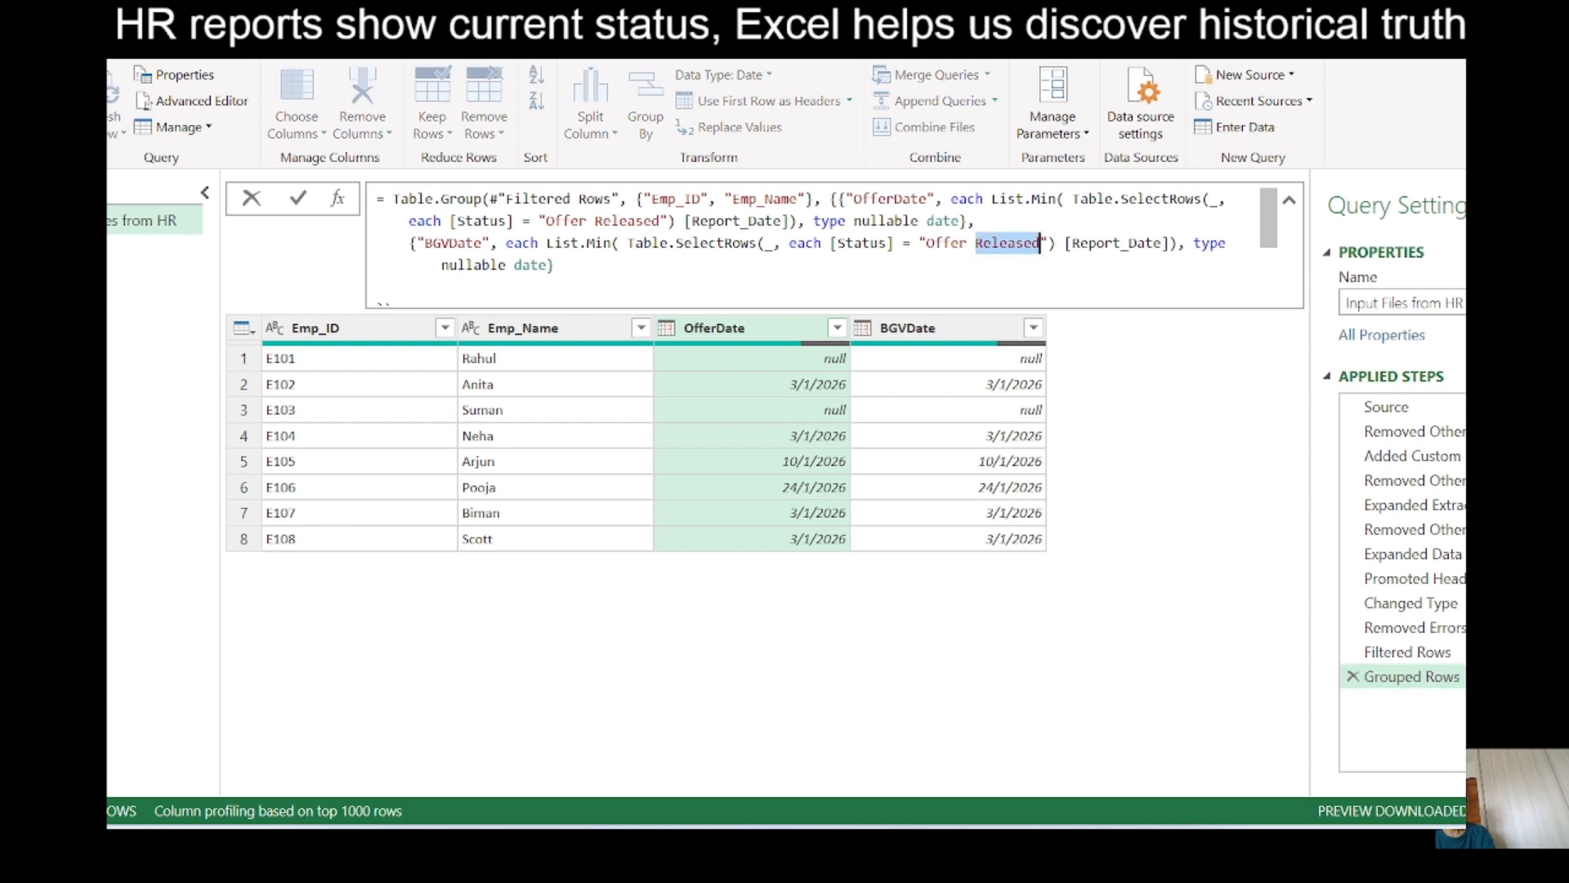
key(BackSpace)
key(BackSpace)
key(BackSpace)
key(BackSpace)
key(BackSpace)
key(BackSpace)
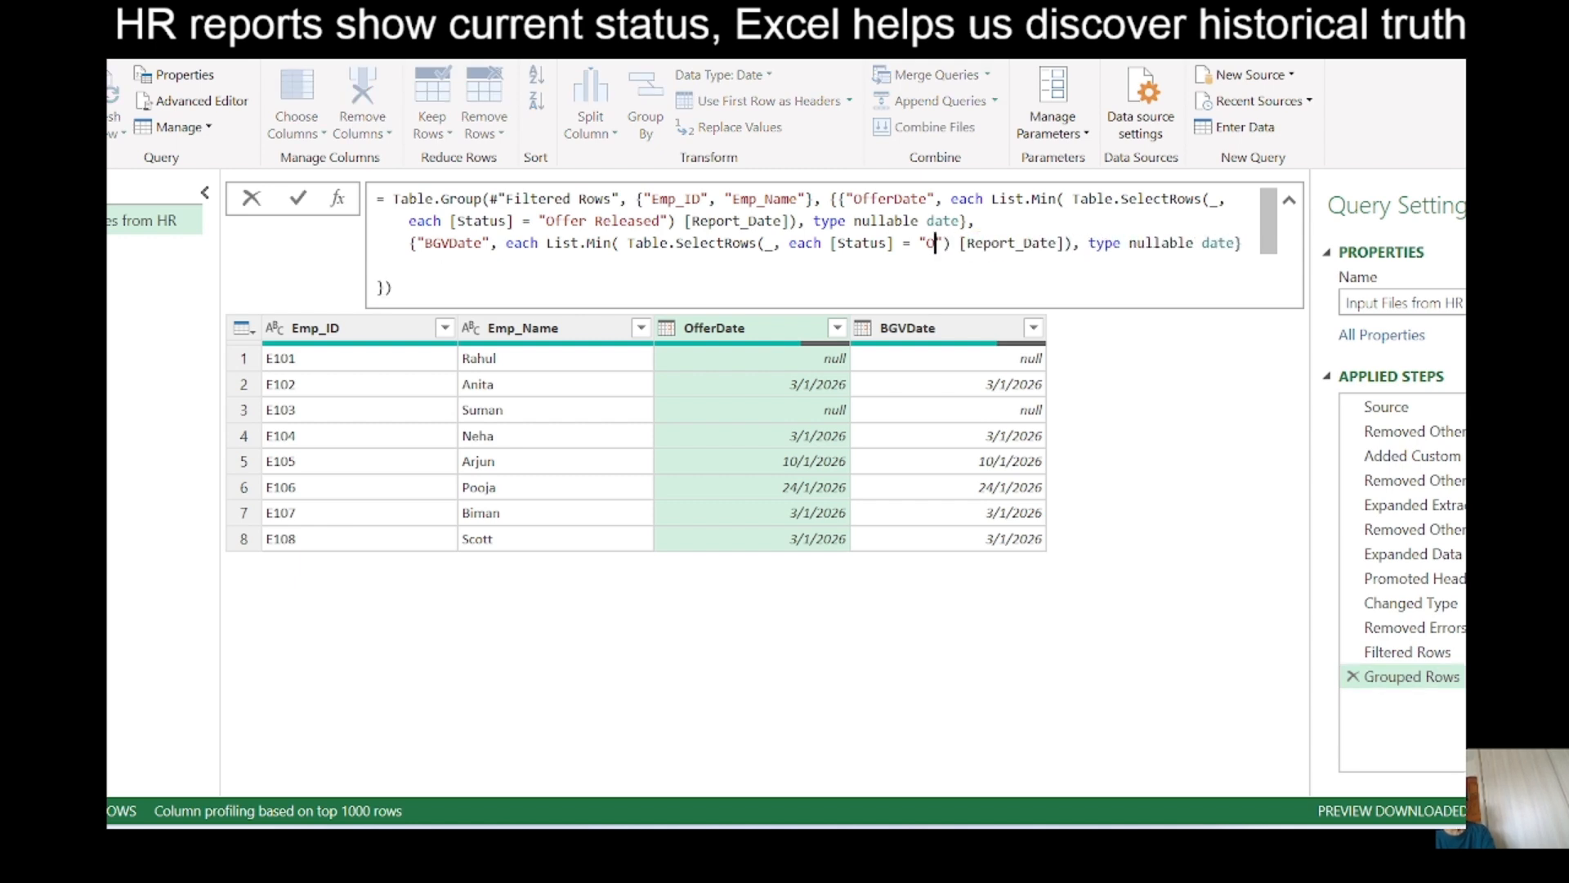
key(BackSpace)
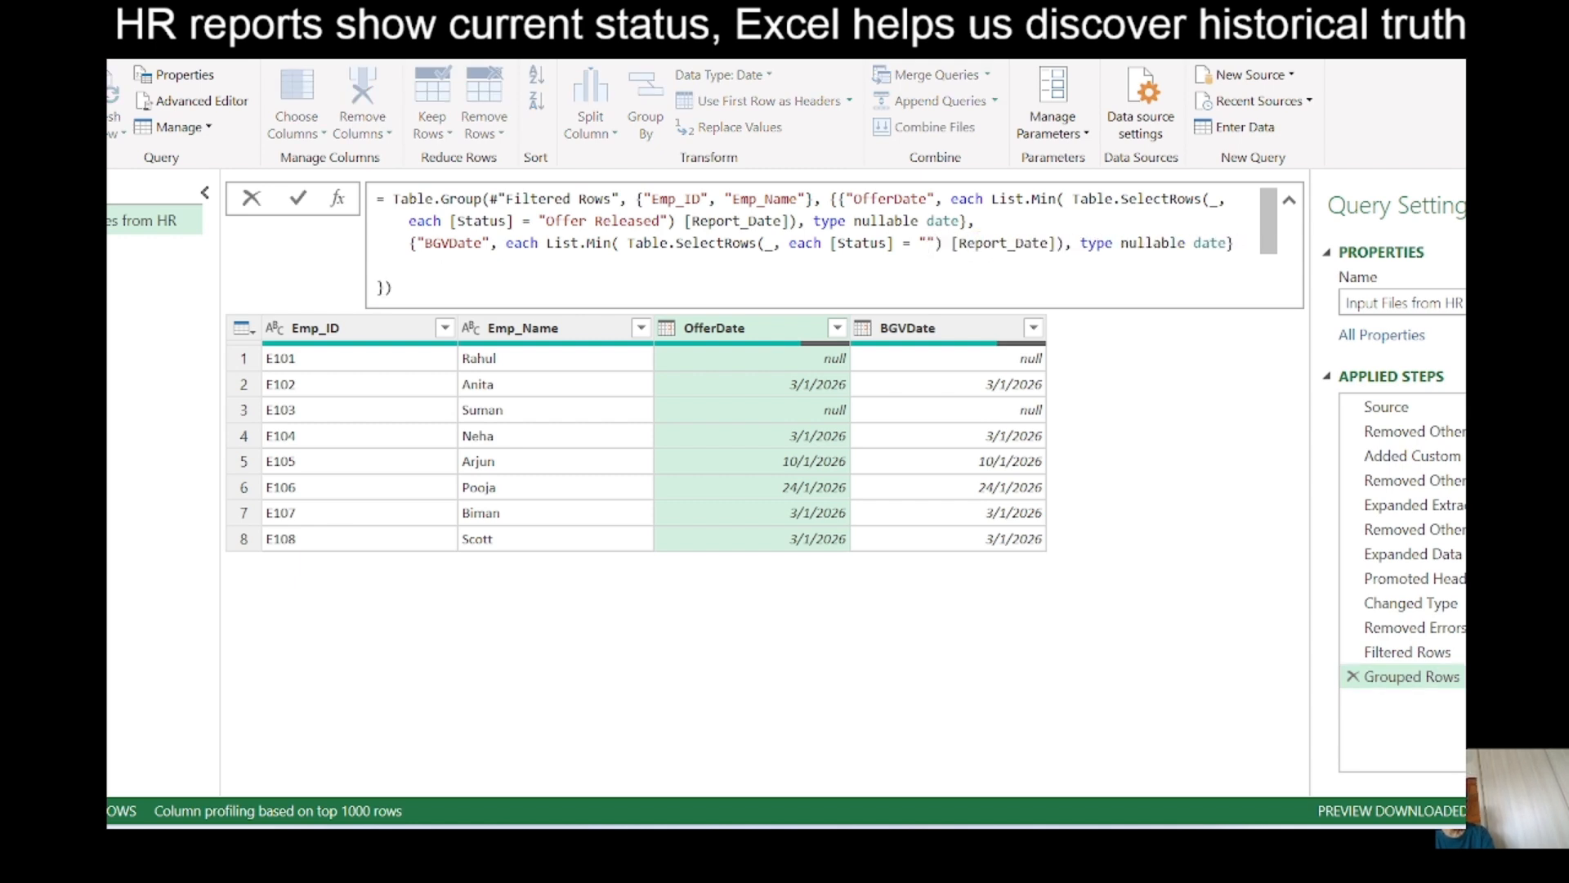
text(Back)
text(ground Che)
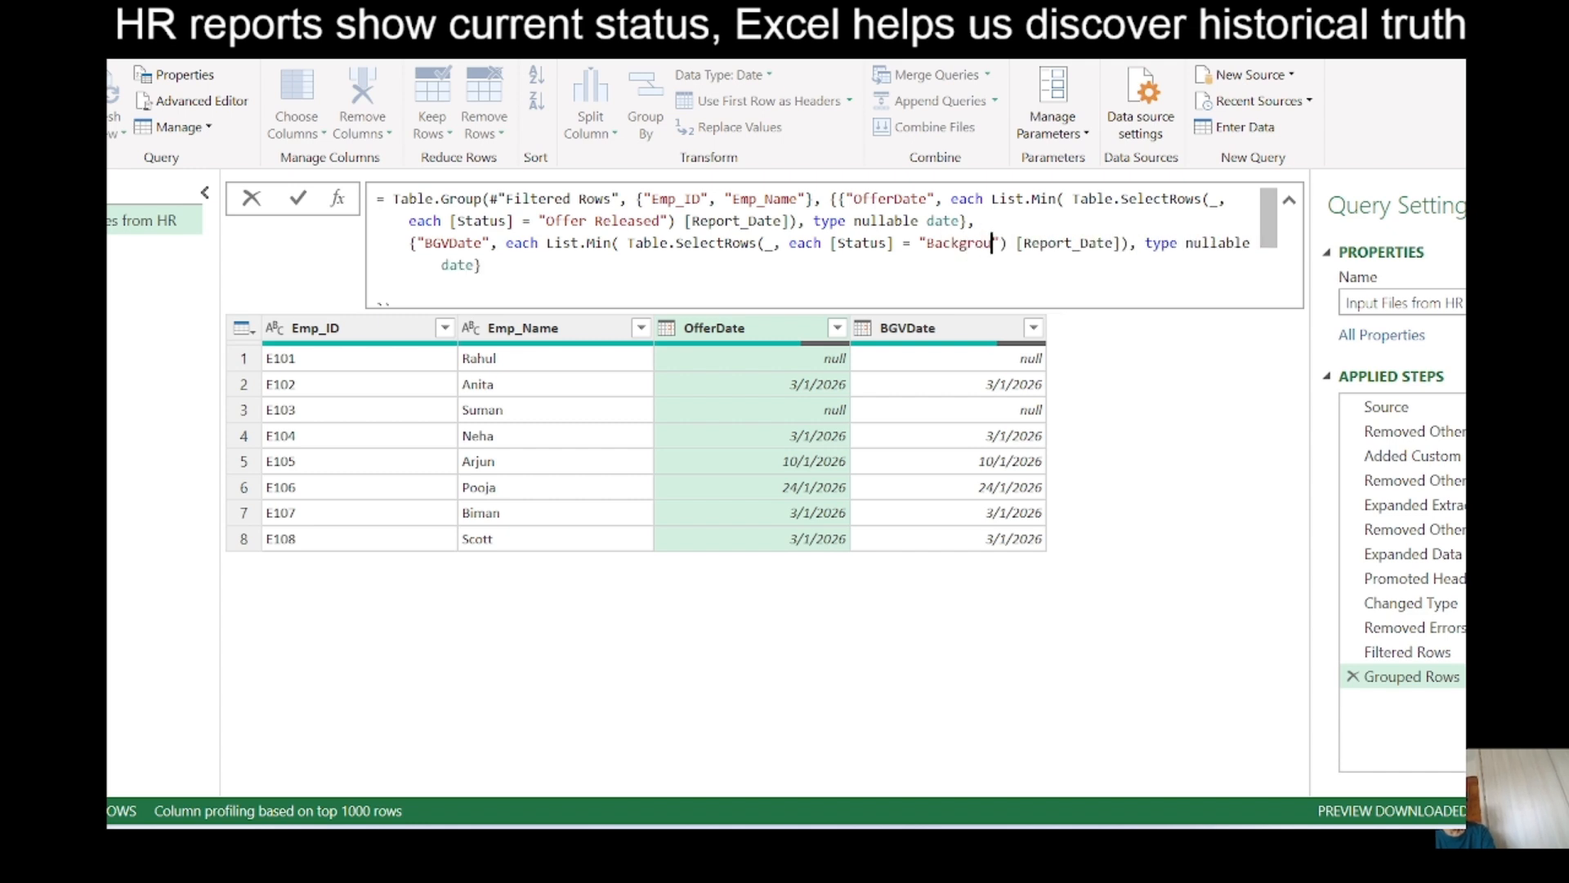
text(ng)
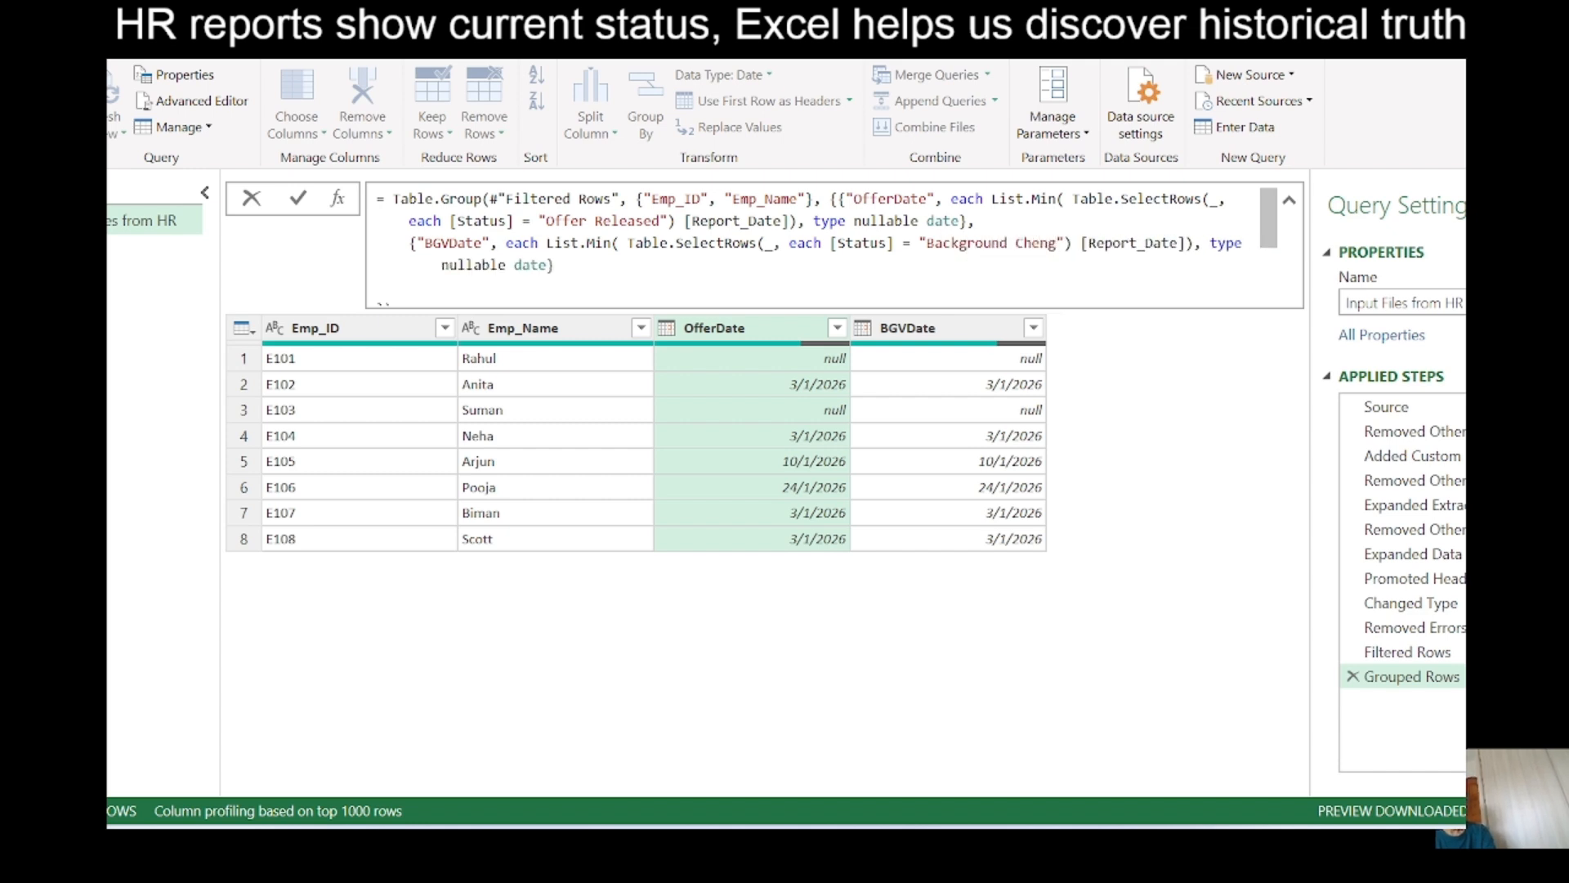
click(299, 198)
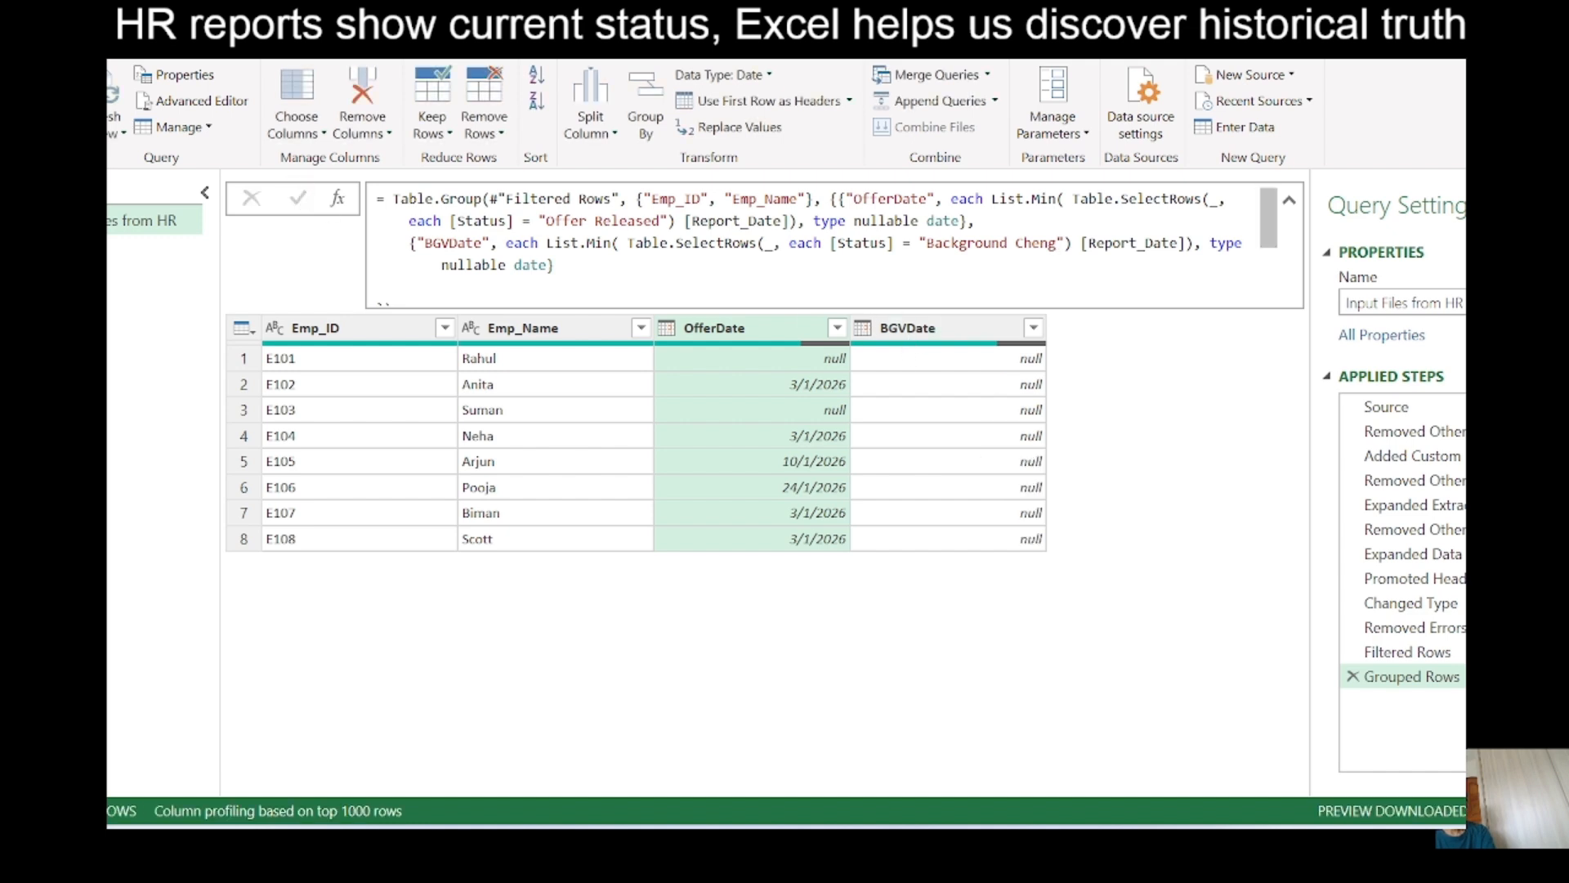
Correct the status in the BGVDate condition to "Background Check" and apply the grouping formula.
click(1058, 244)
key(BackSpace)
key(BackSpace)
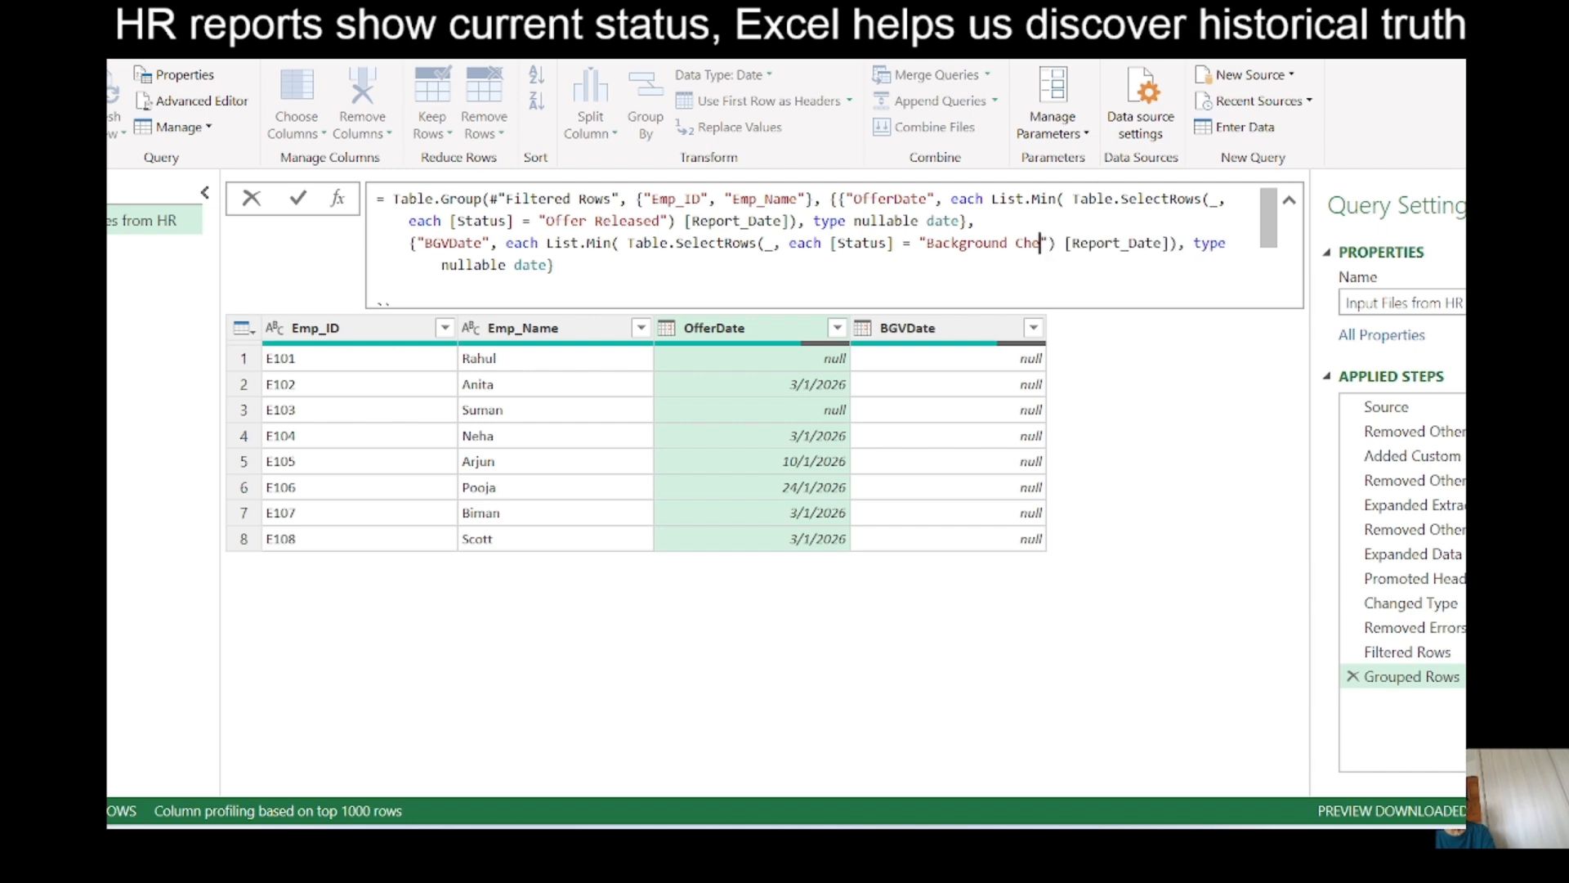
text(ck)
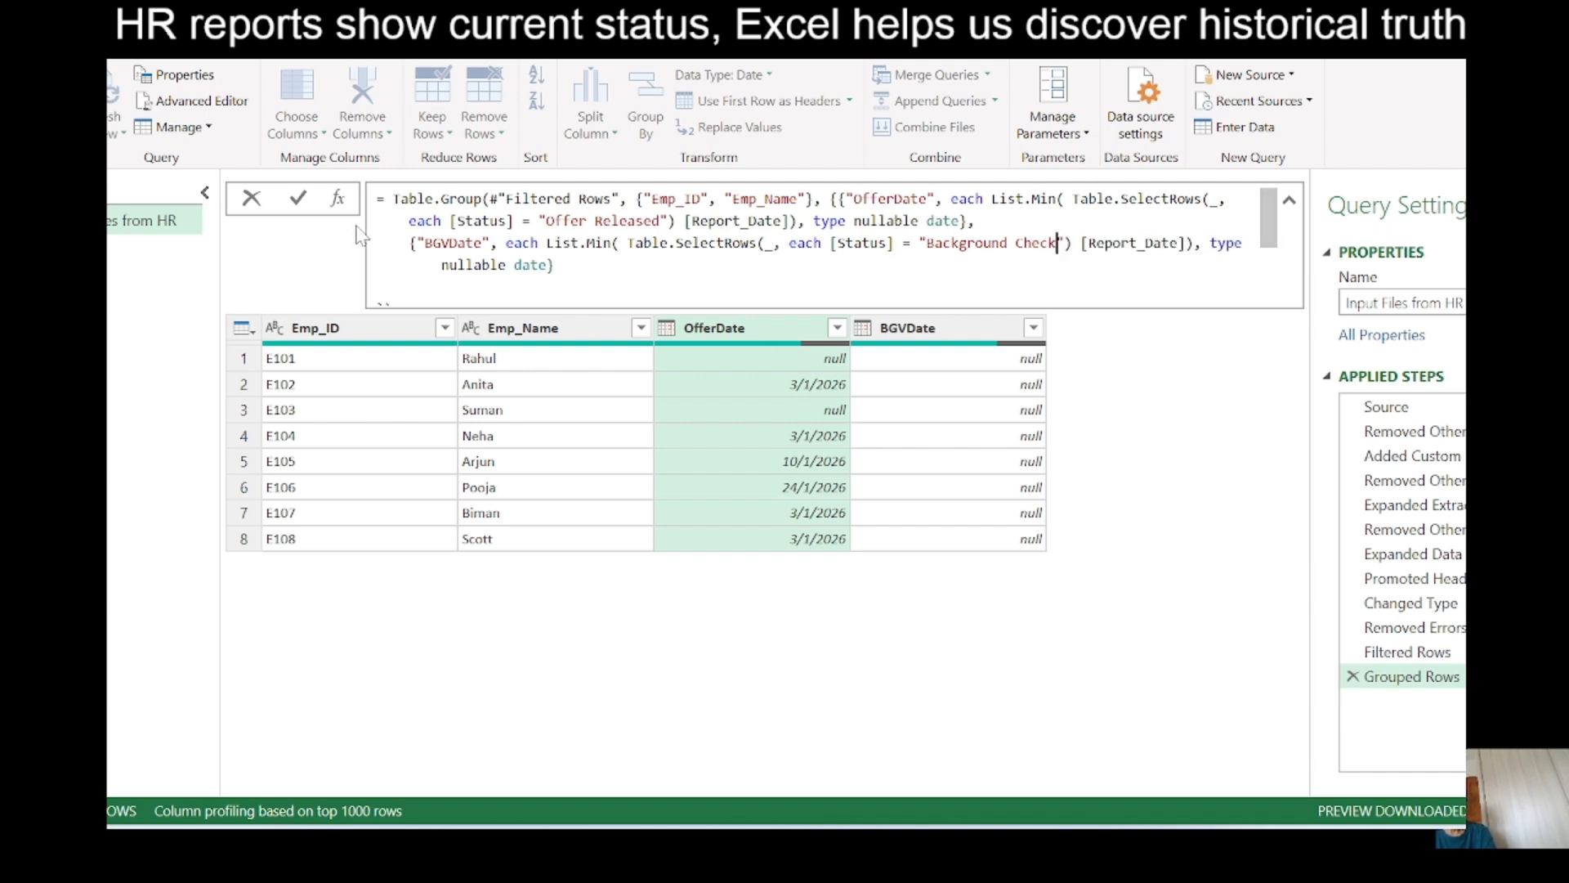
click(296, 203)
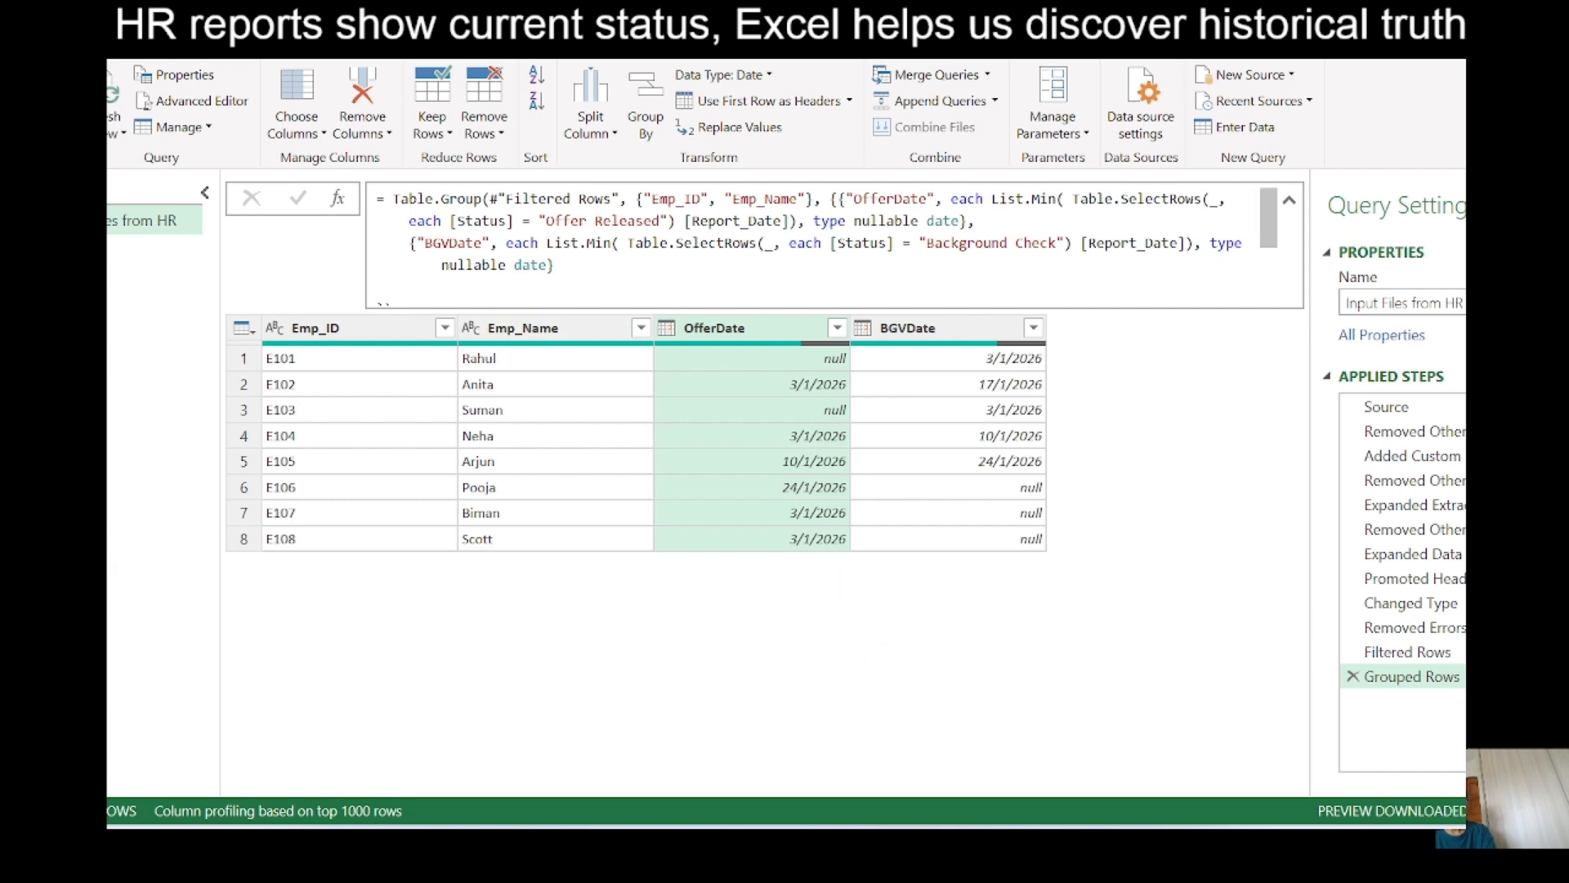
Copy the BGVDate aggregation, check the statuses in Filtered Rows, and insert the copy after a comma on a new line in the Grouped Rows formula.
drag(410, 244, 555, 265)
key(ctrl+c)
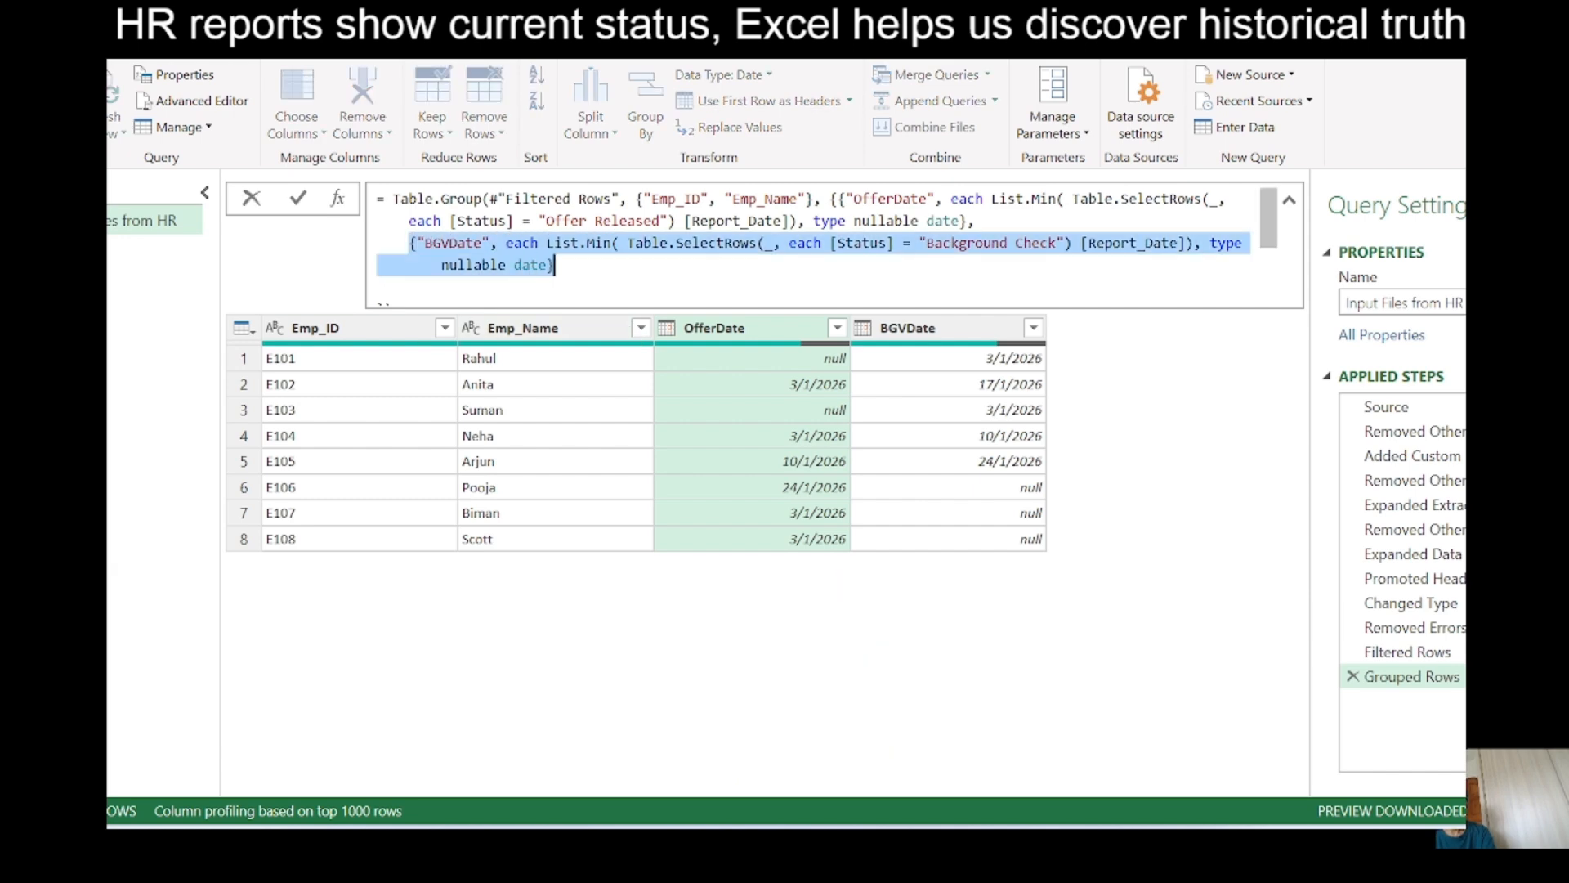
click(1439, 656)
click(1437, 654)
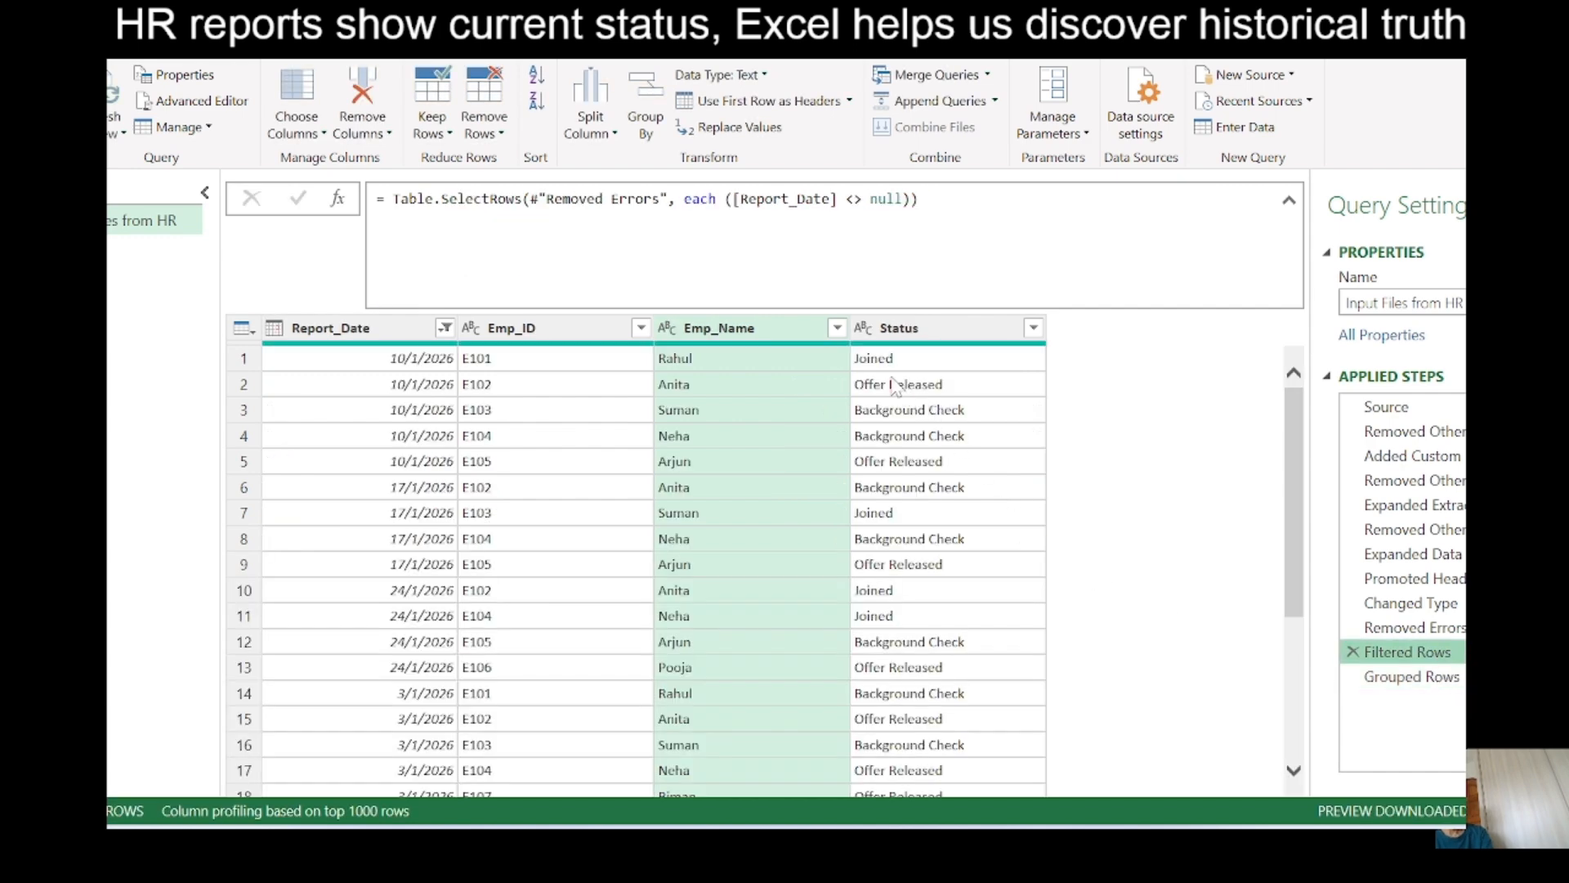
click(1410, 676)
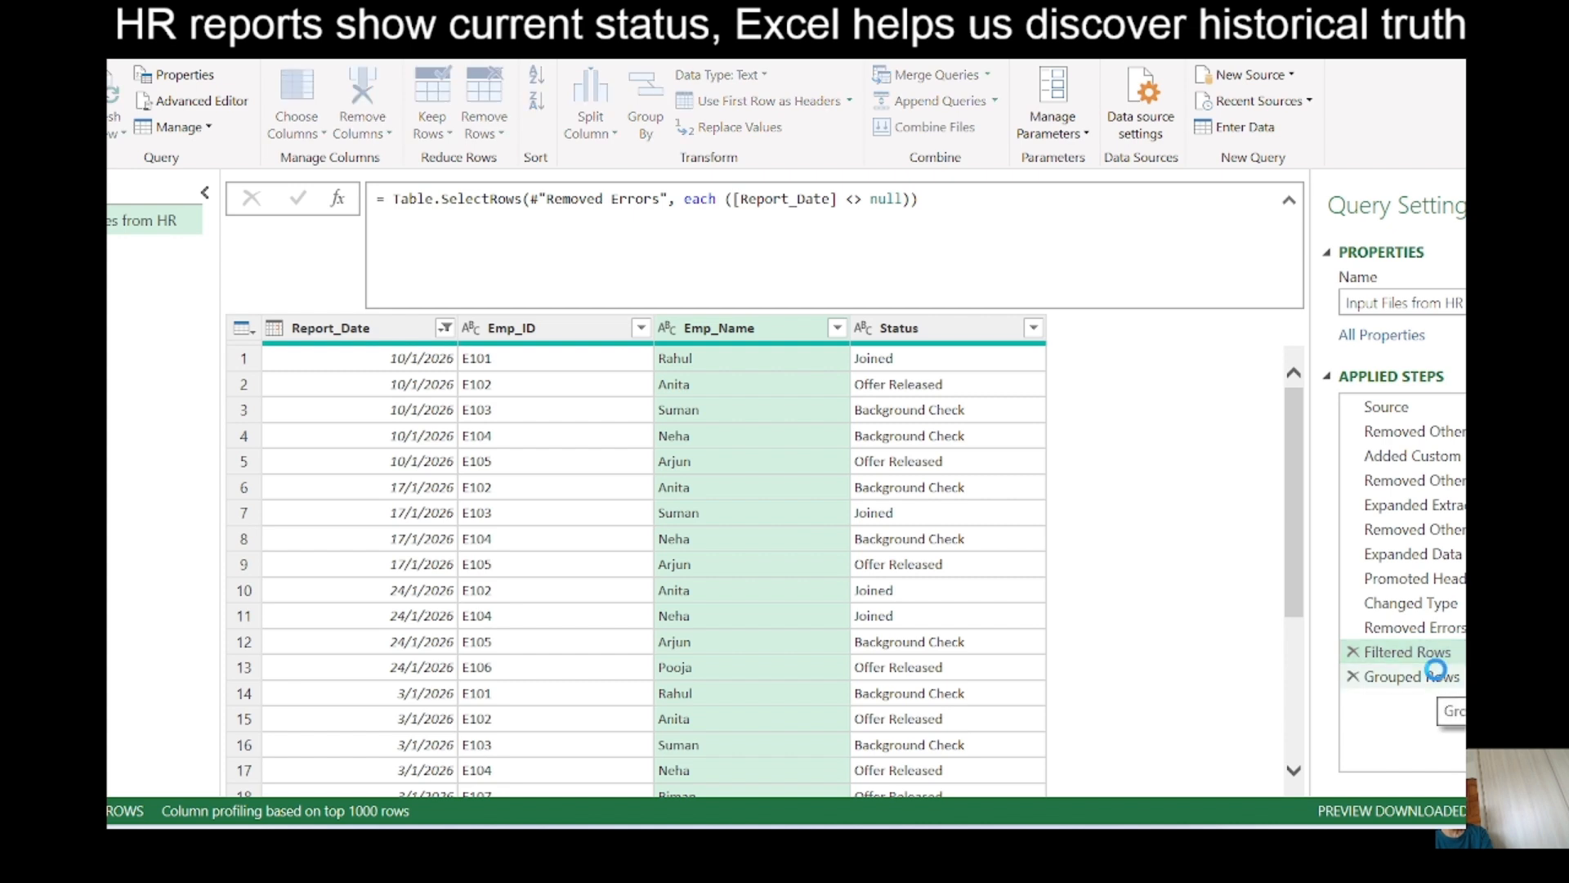
click(554, 265)
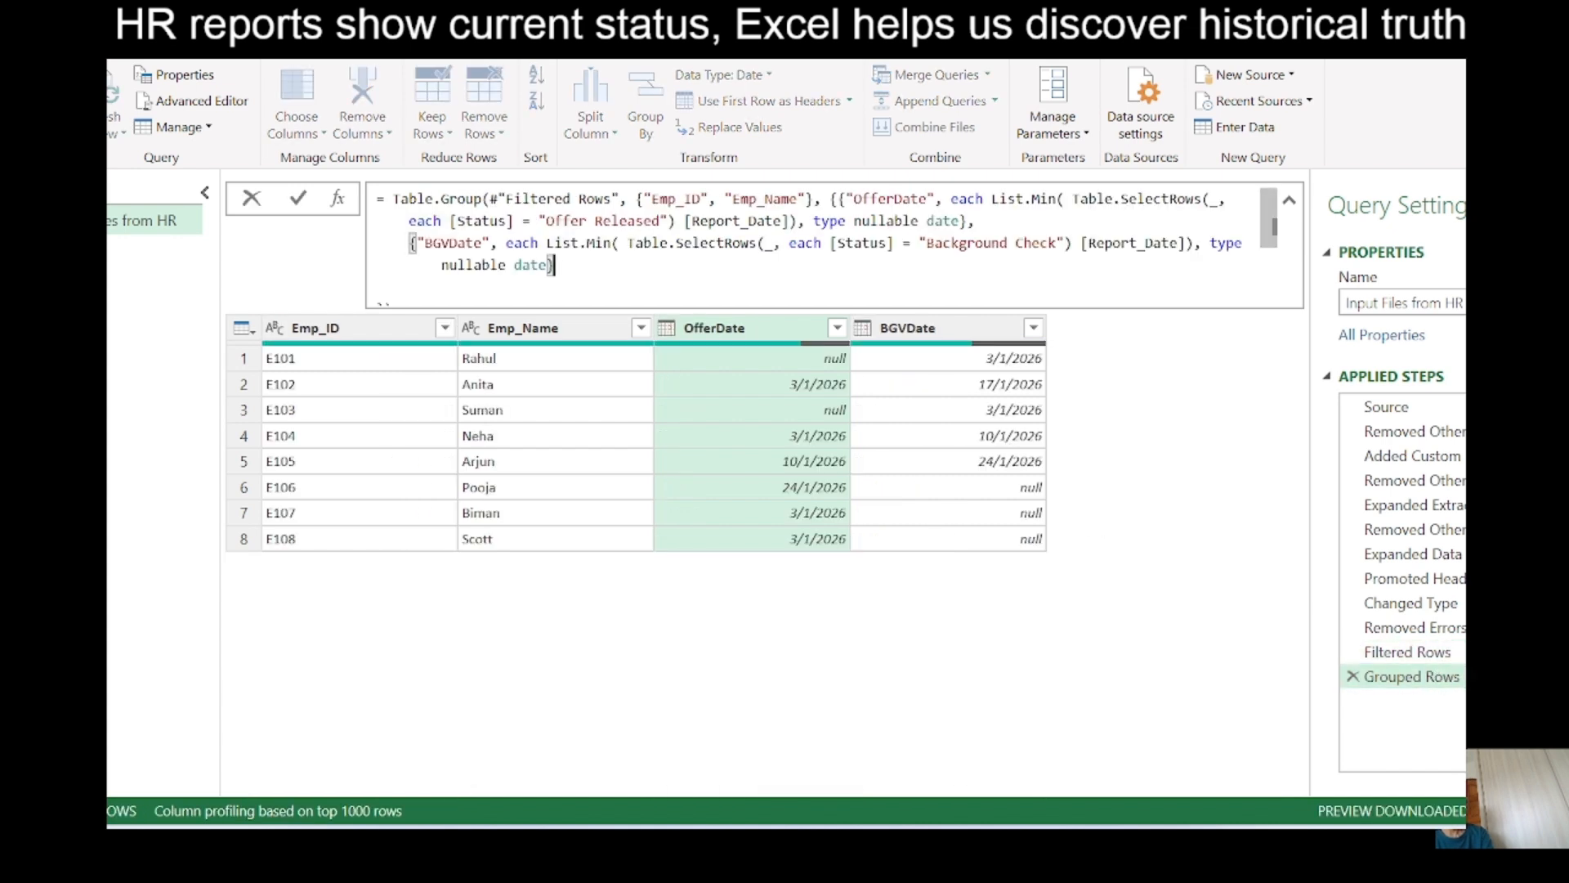
text(,)
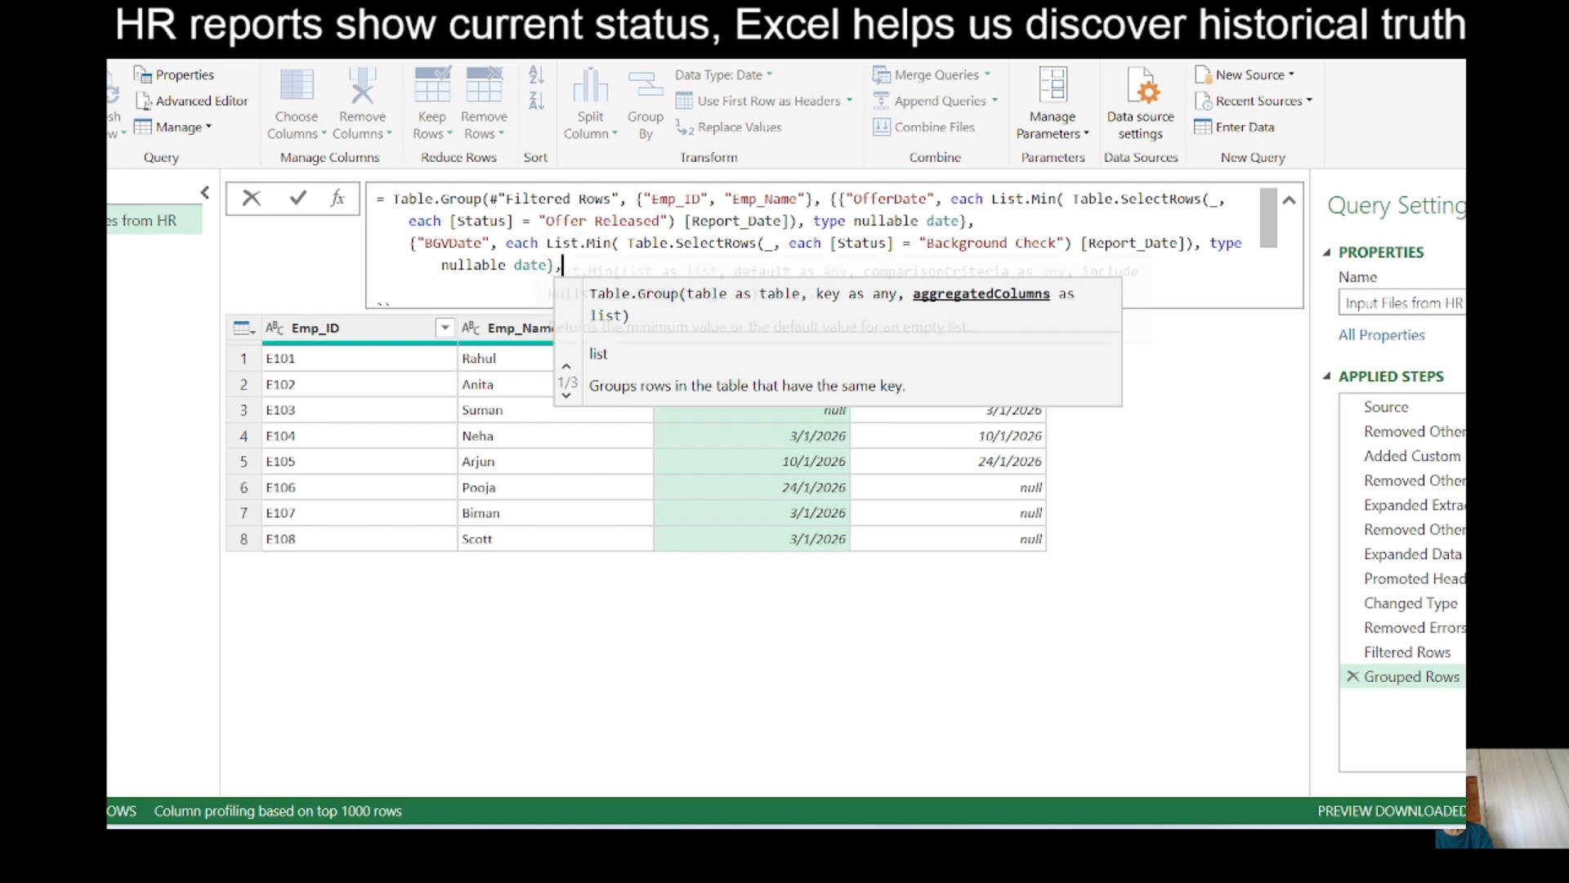
key(shift+Return)
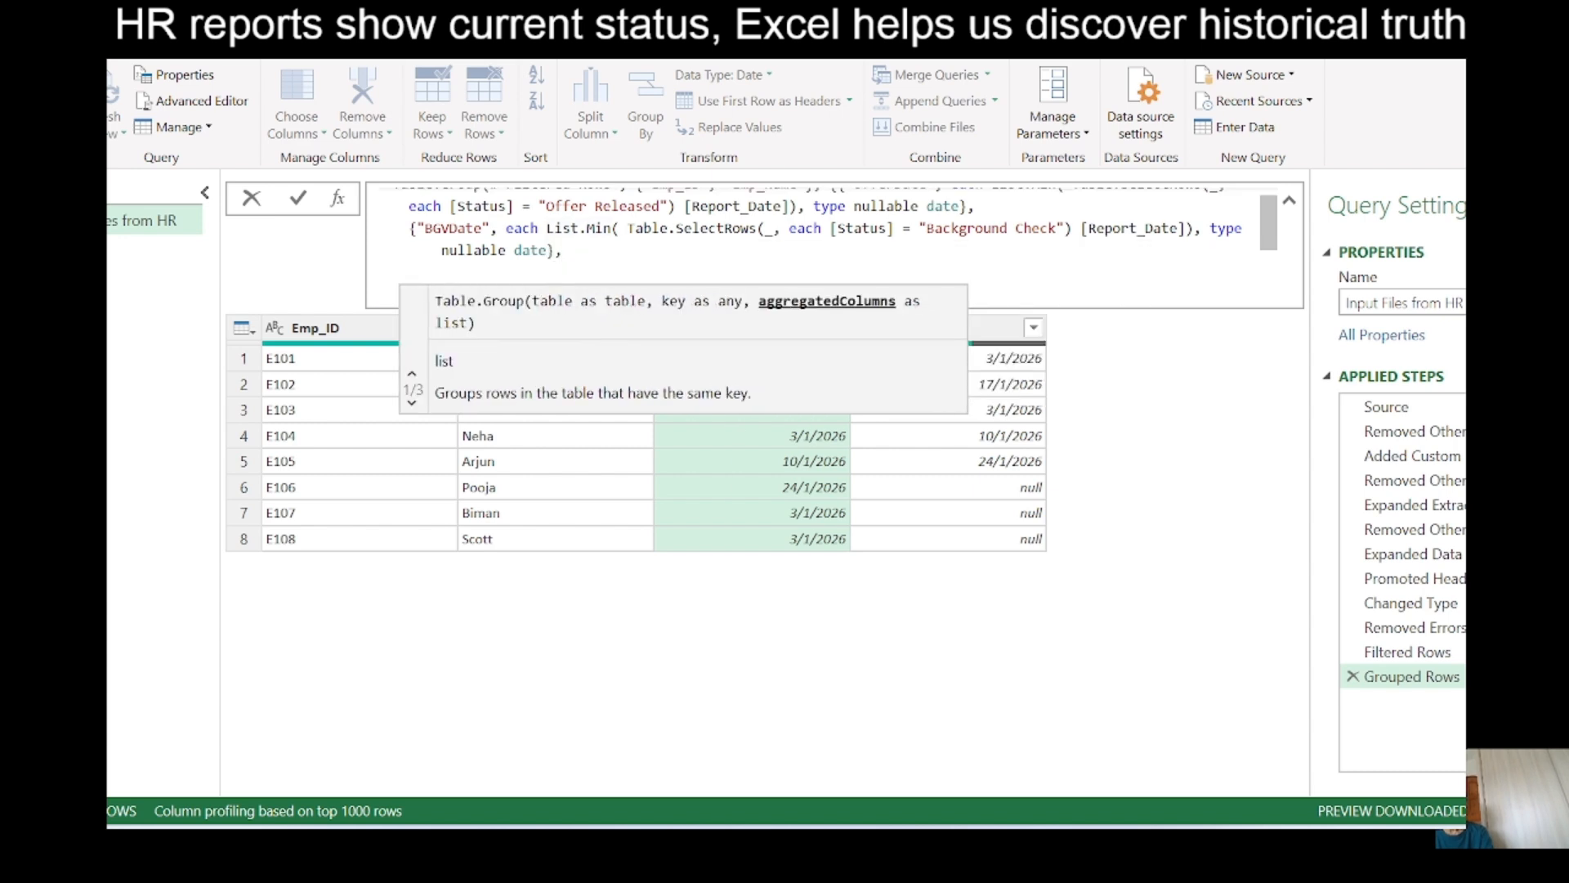
key(ctrl+v)
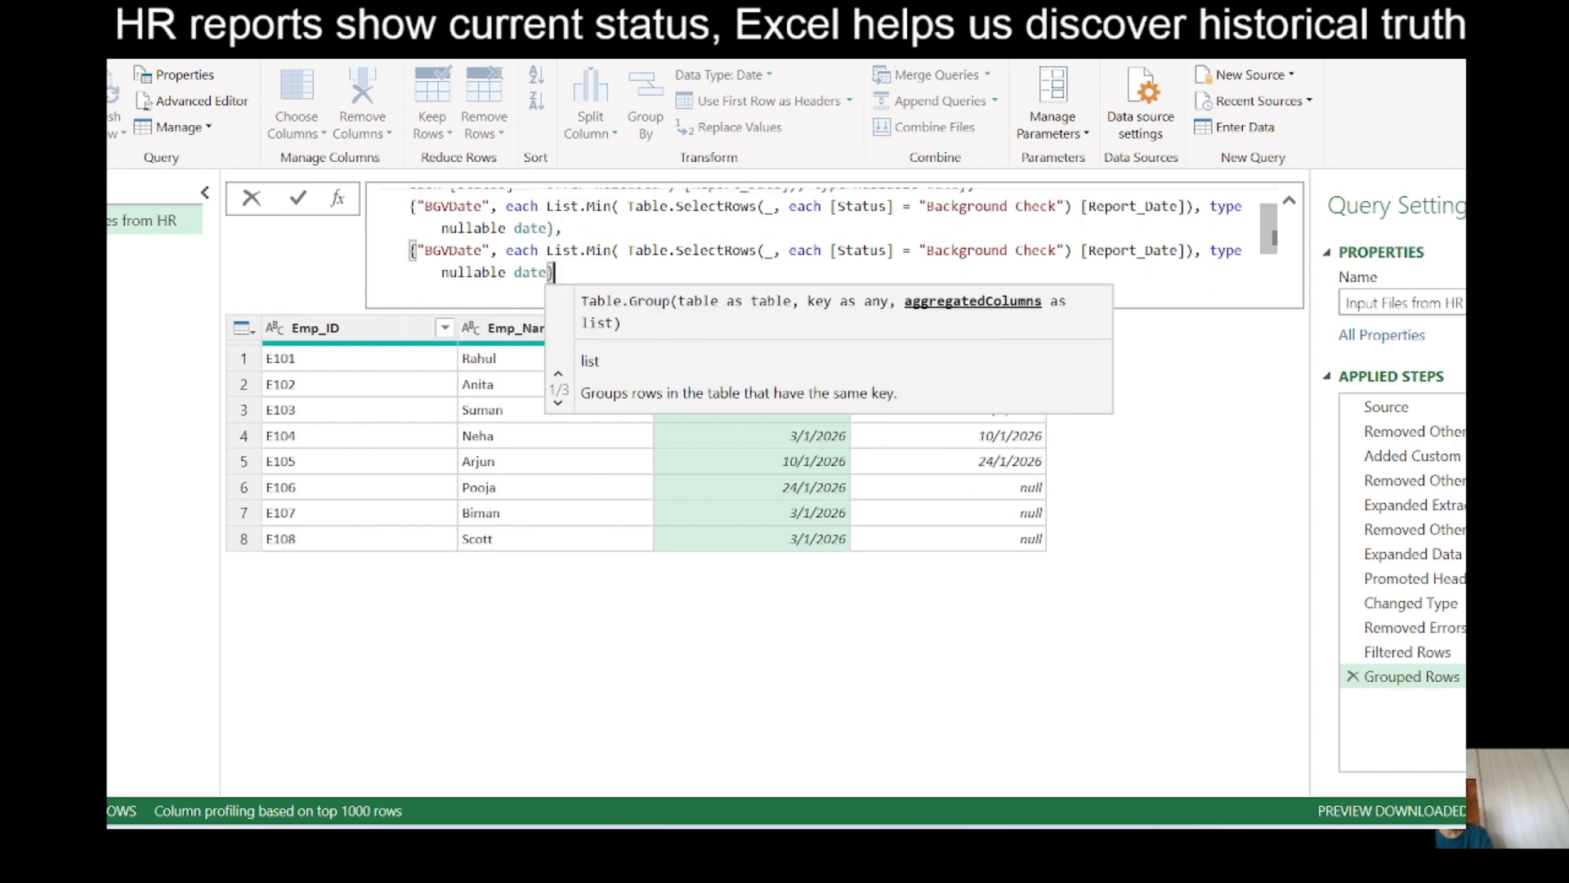
Rename the second BGVDate aggregation in the Grouped Rows formula to JoinDate.
click(467, 250)
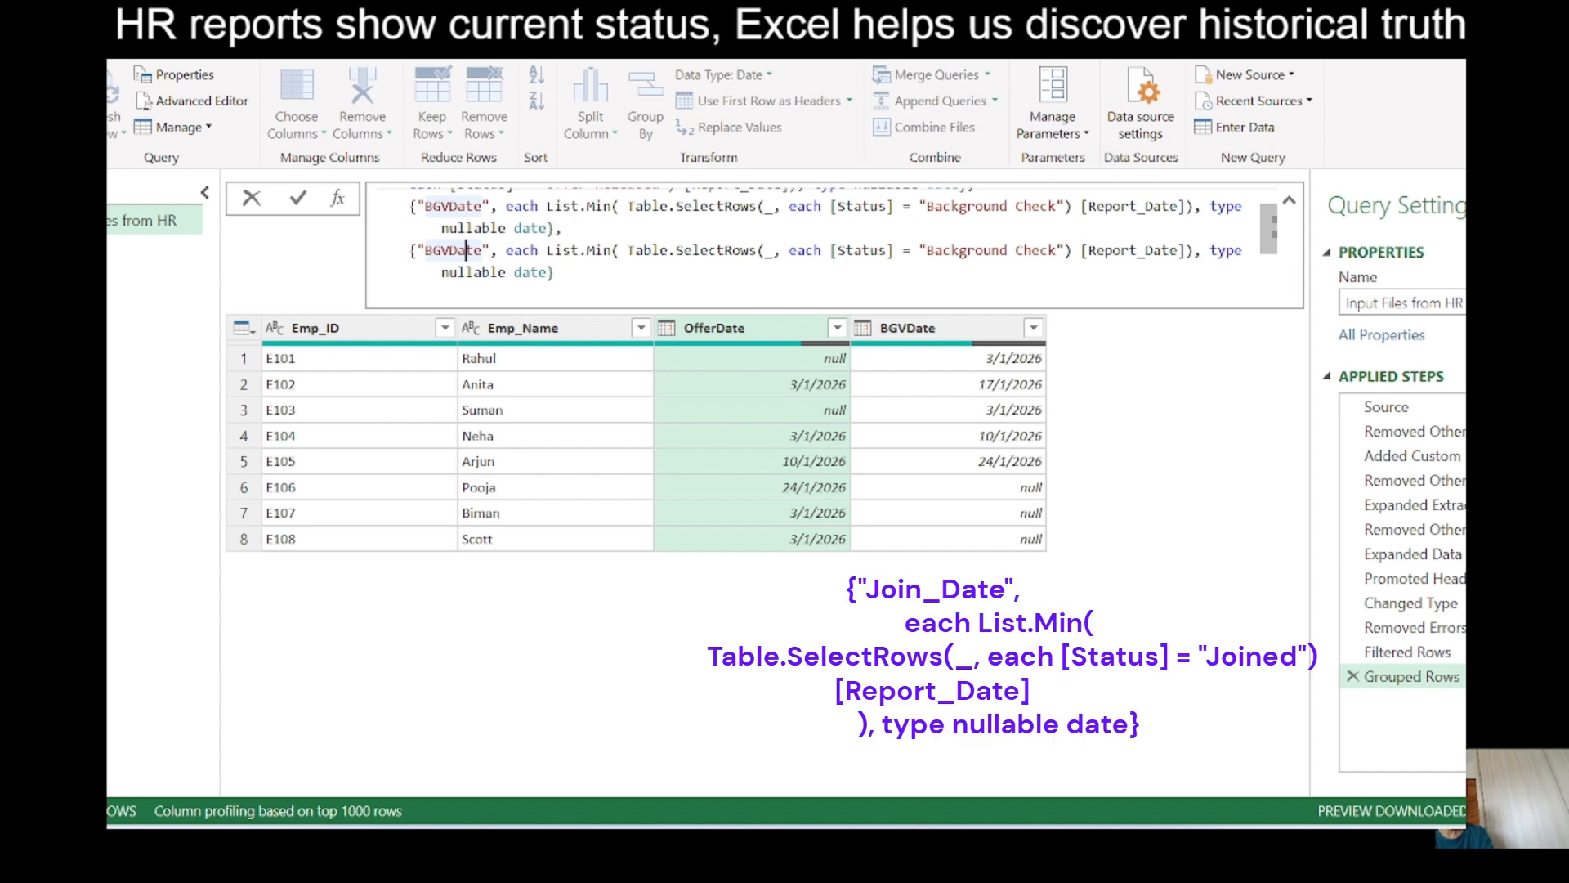
double_click(466, 250)
key(BackSpace)
text(Joine)
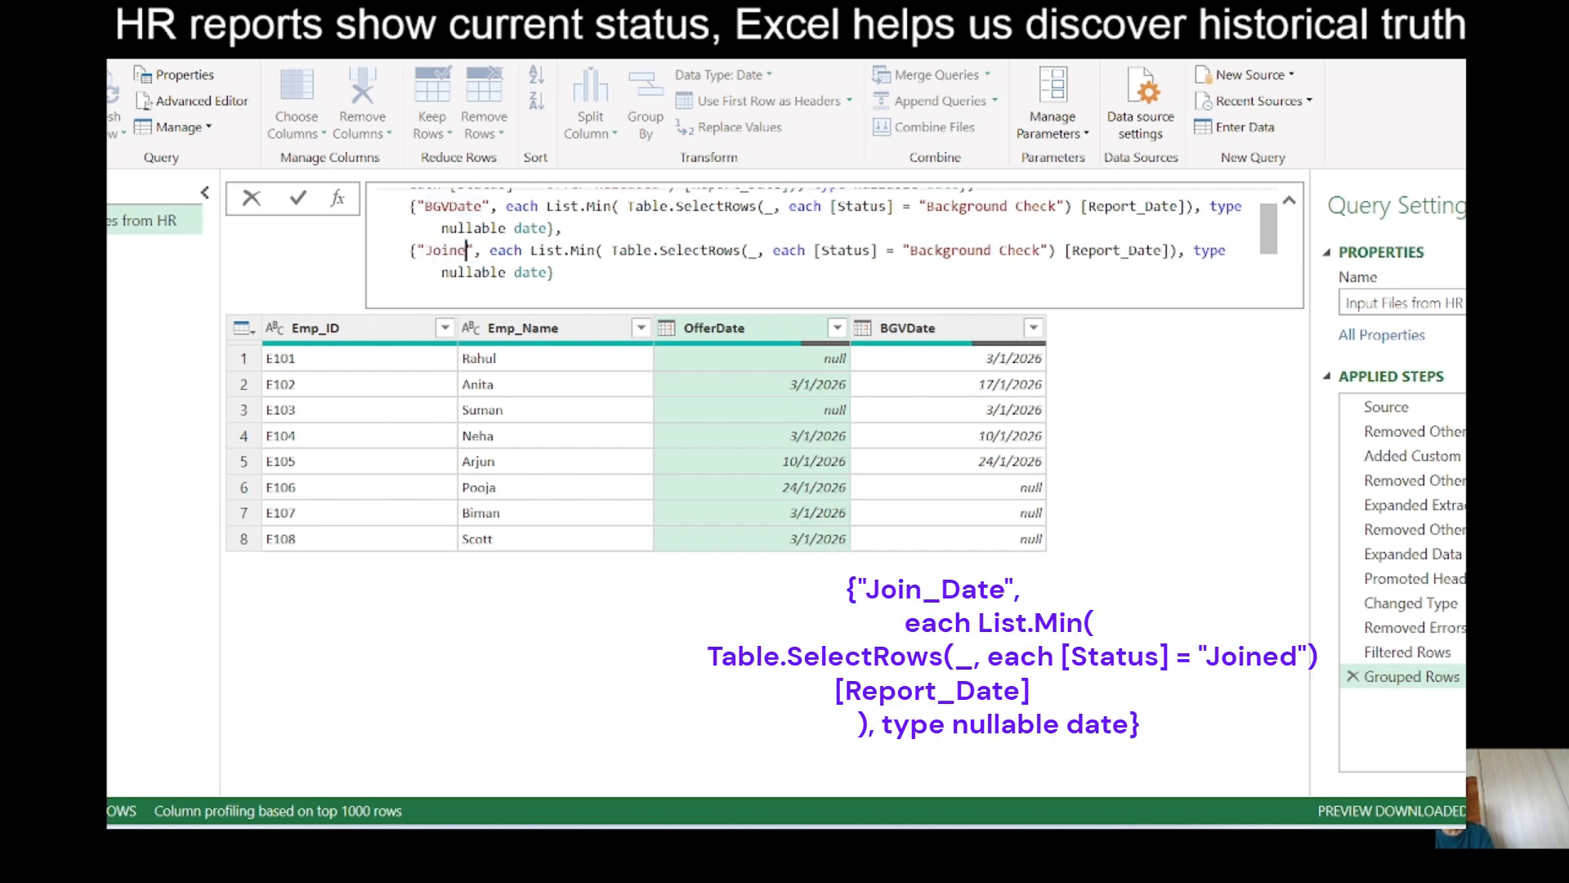
key(BackSpace)
text(Date)
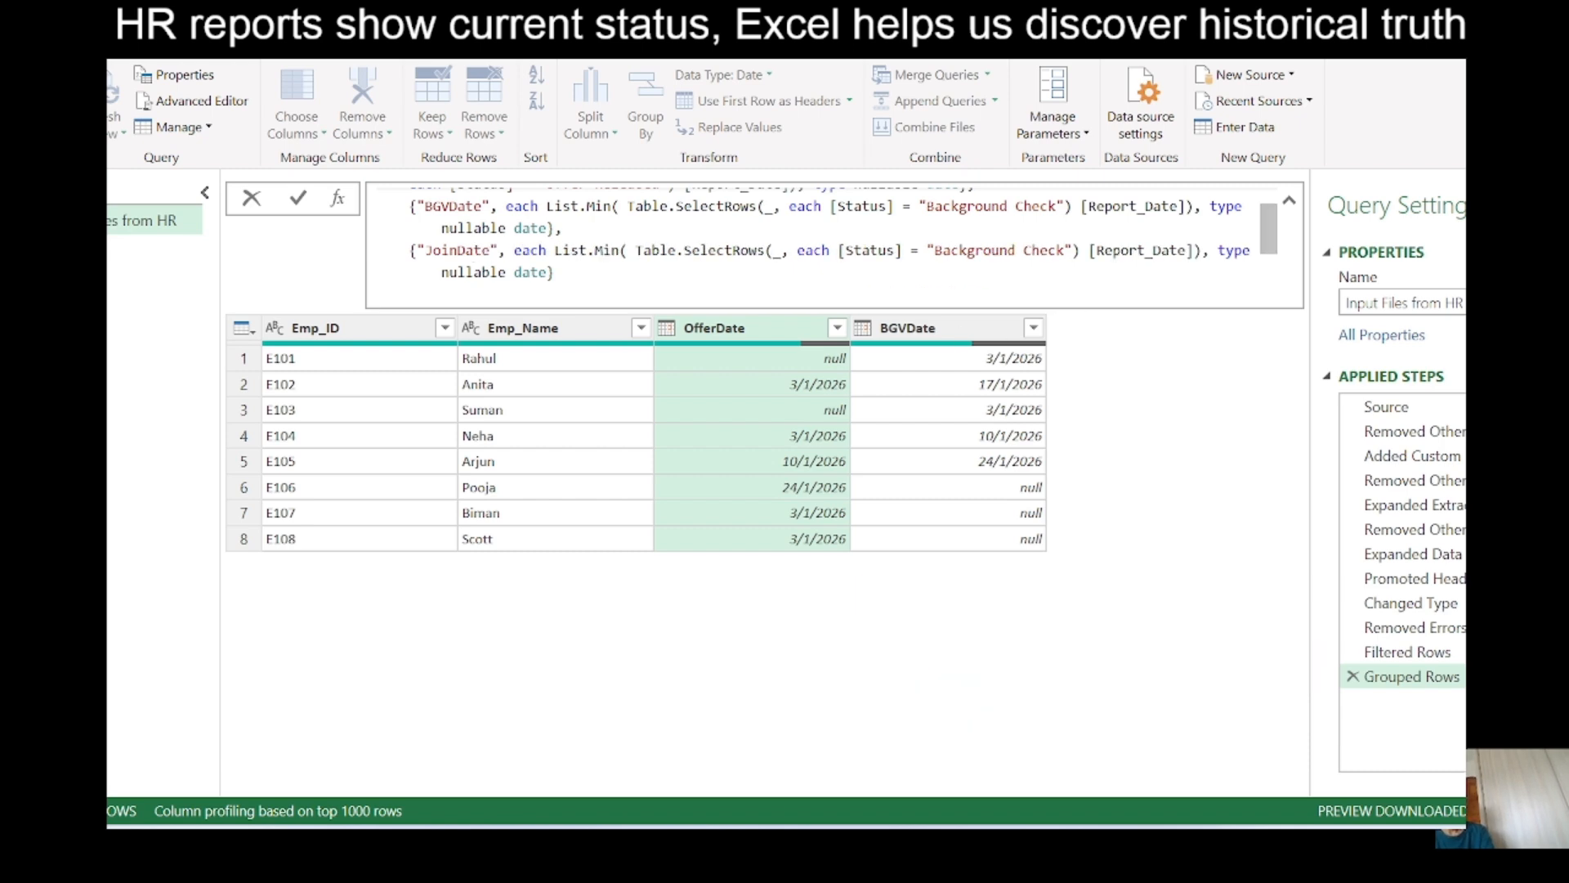
Replace the status in the JoinDate condition with "Joined" and apply the Grouped Rows formula.
double_click(1057, 251)
key(BackSpace)
key(BackSpace)
key(BackSpace)
key(BackSpace)
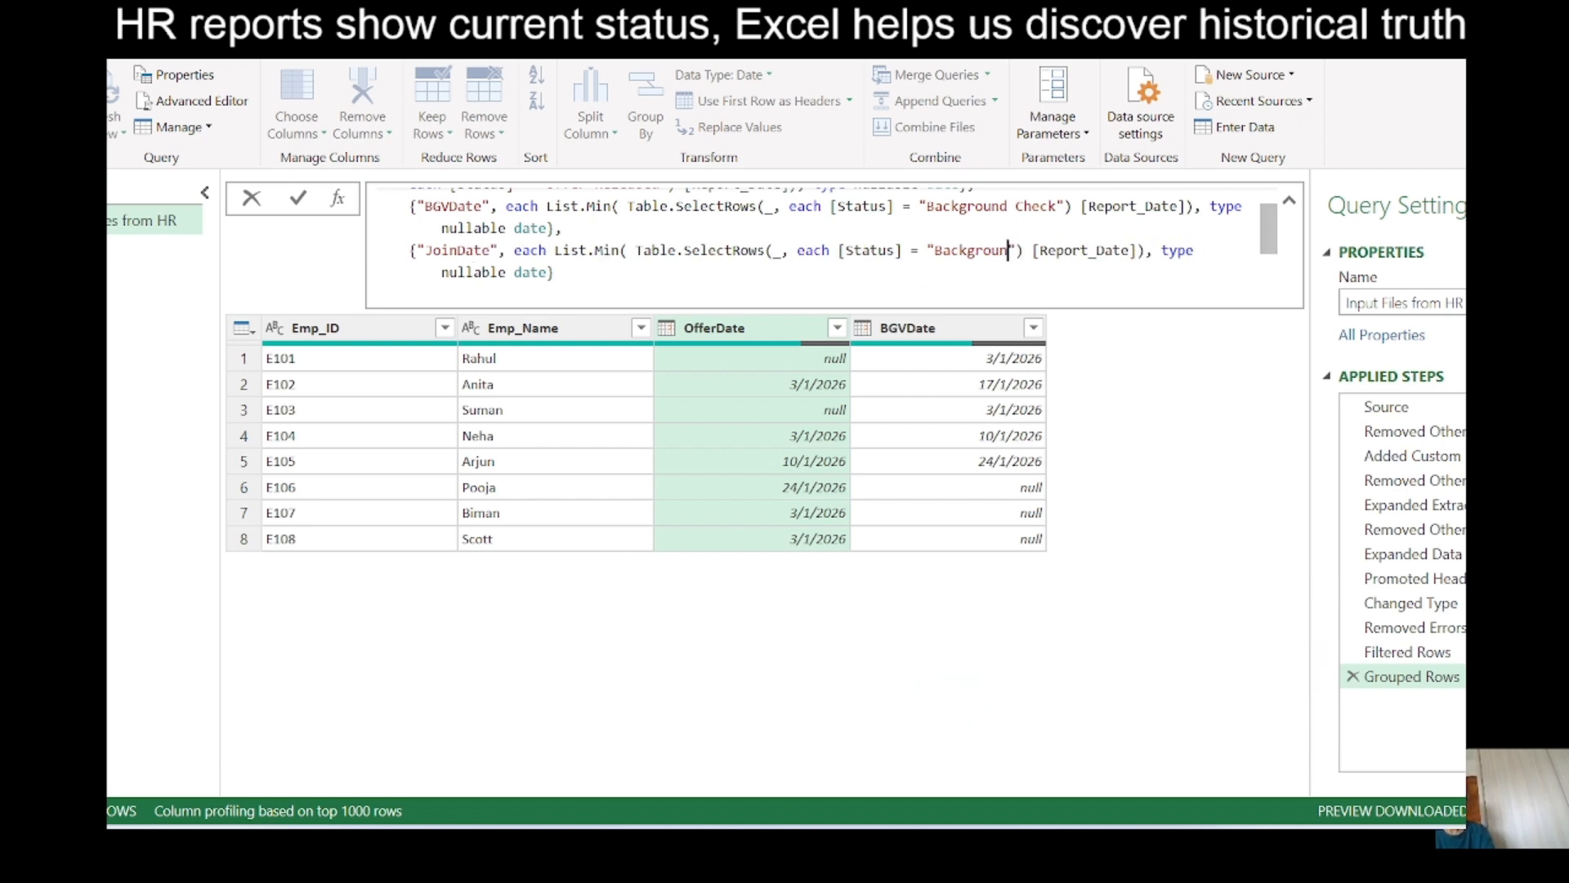
key(BackSpace)
key(BackSpace)
key(BackSpace)
key(BackSpace)
key(BackSpace)
key(BackSpace)
key(BackSpace)
key(BackSpace)
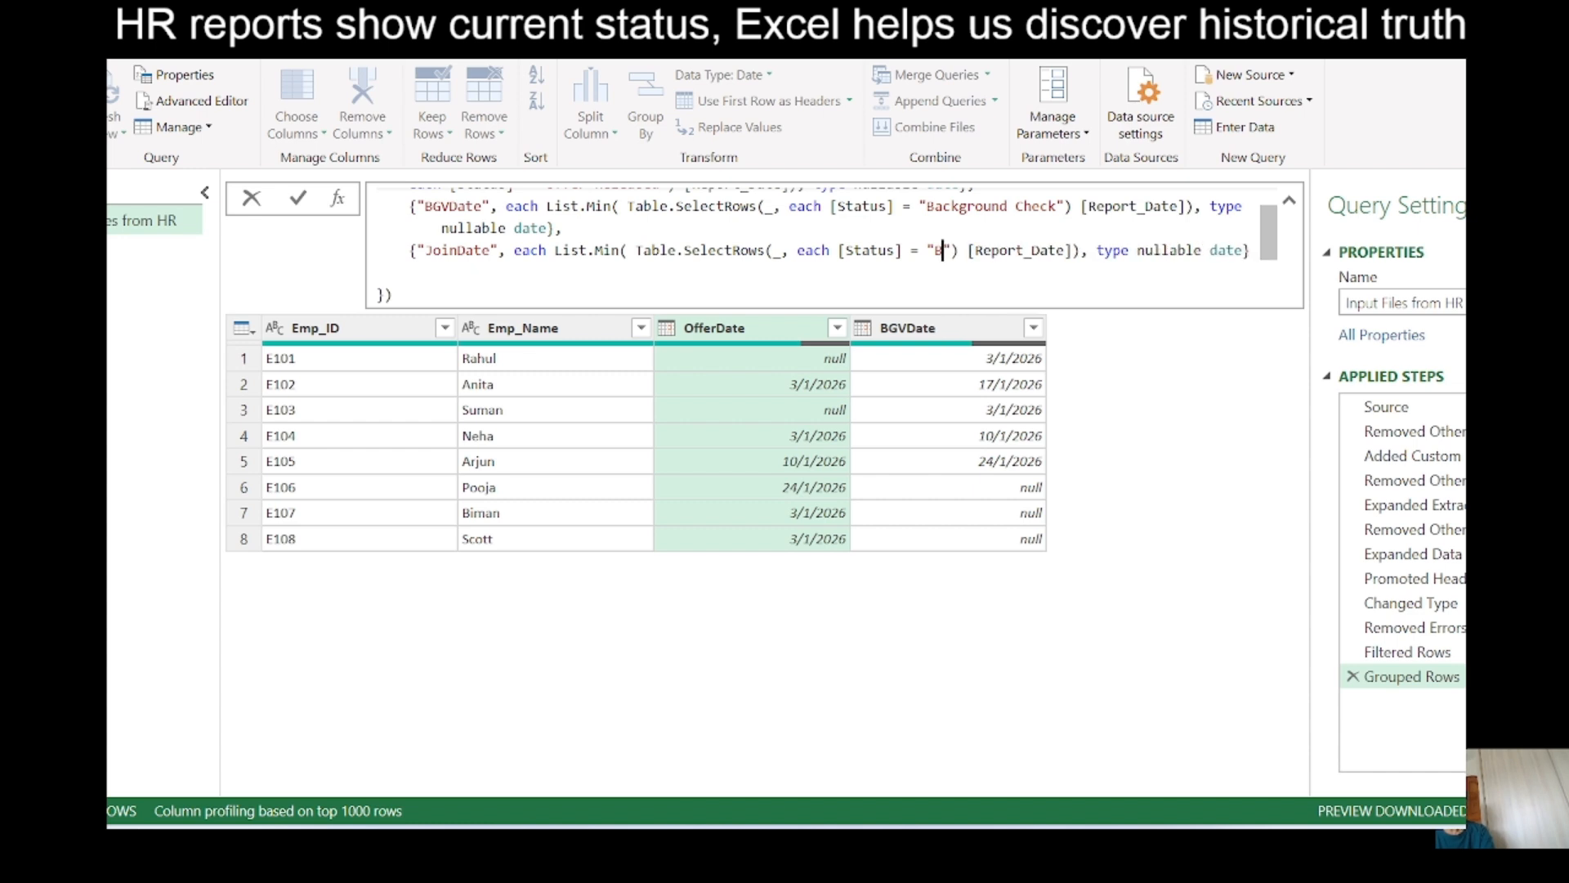
text(Joined)
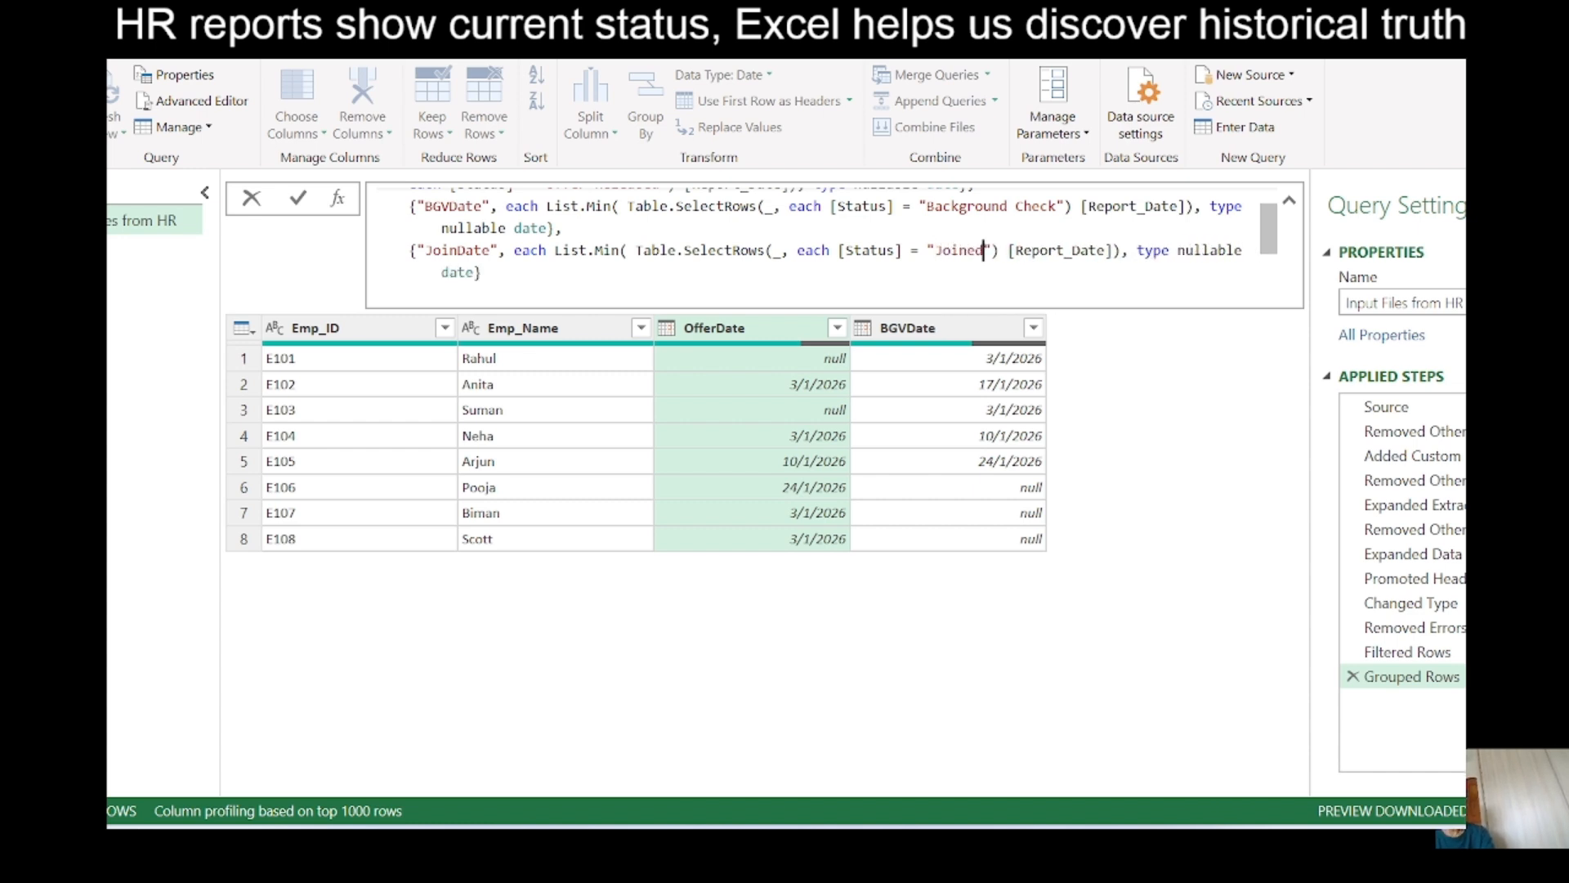
click(299, 198)
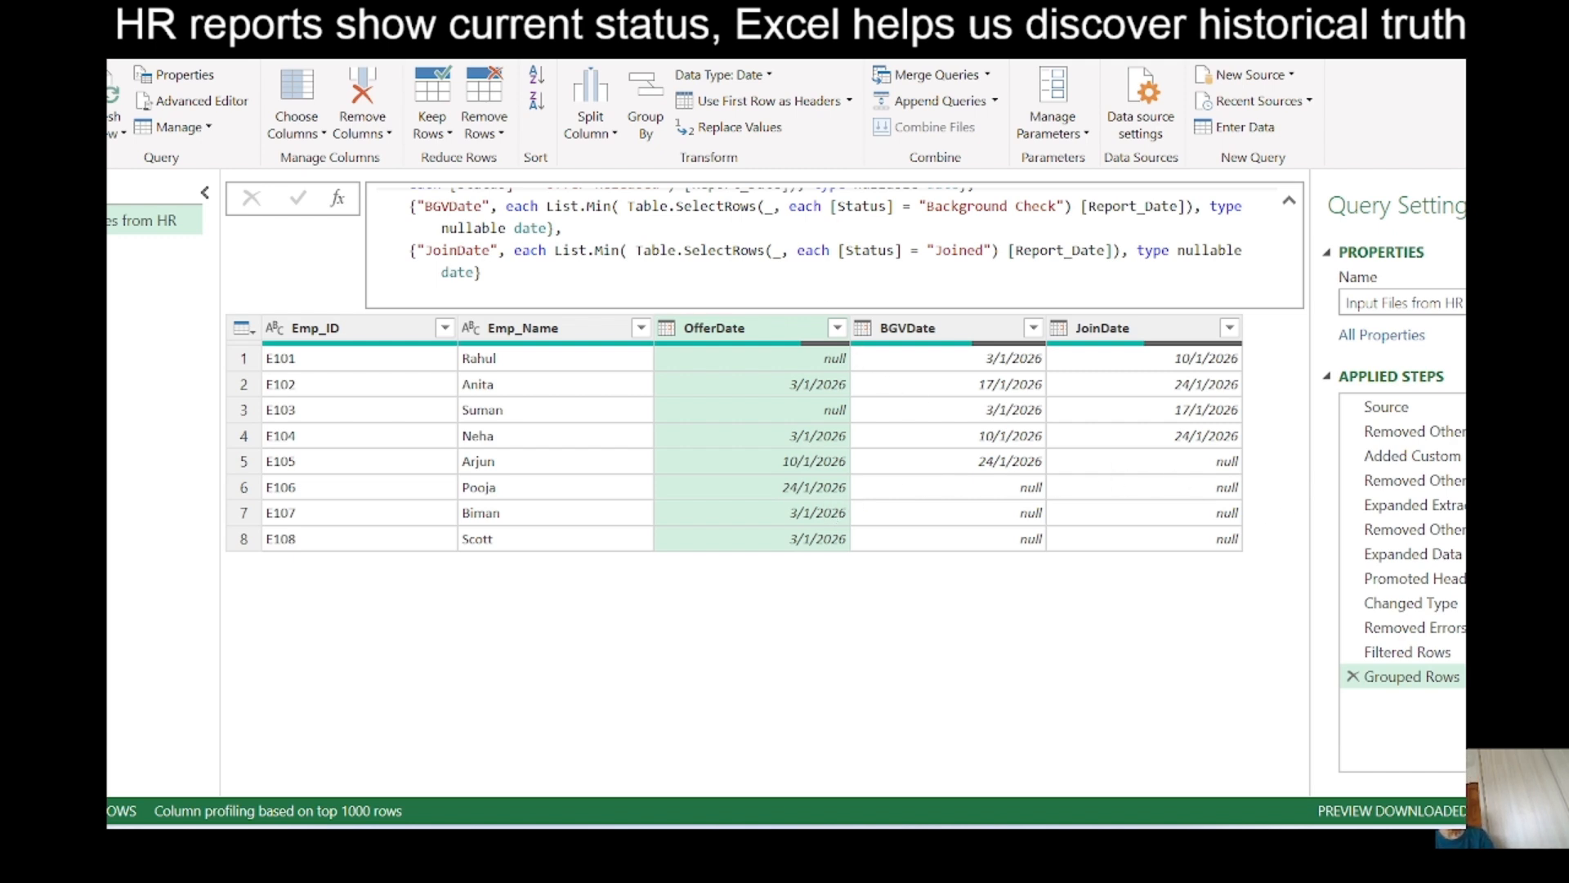
Close the query editor and load the grouped query into the workbook as a table.
scroll(817, 245, up, 2)
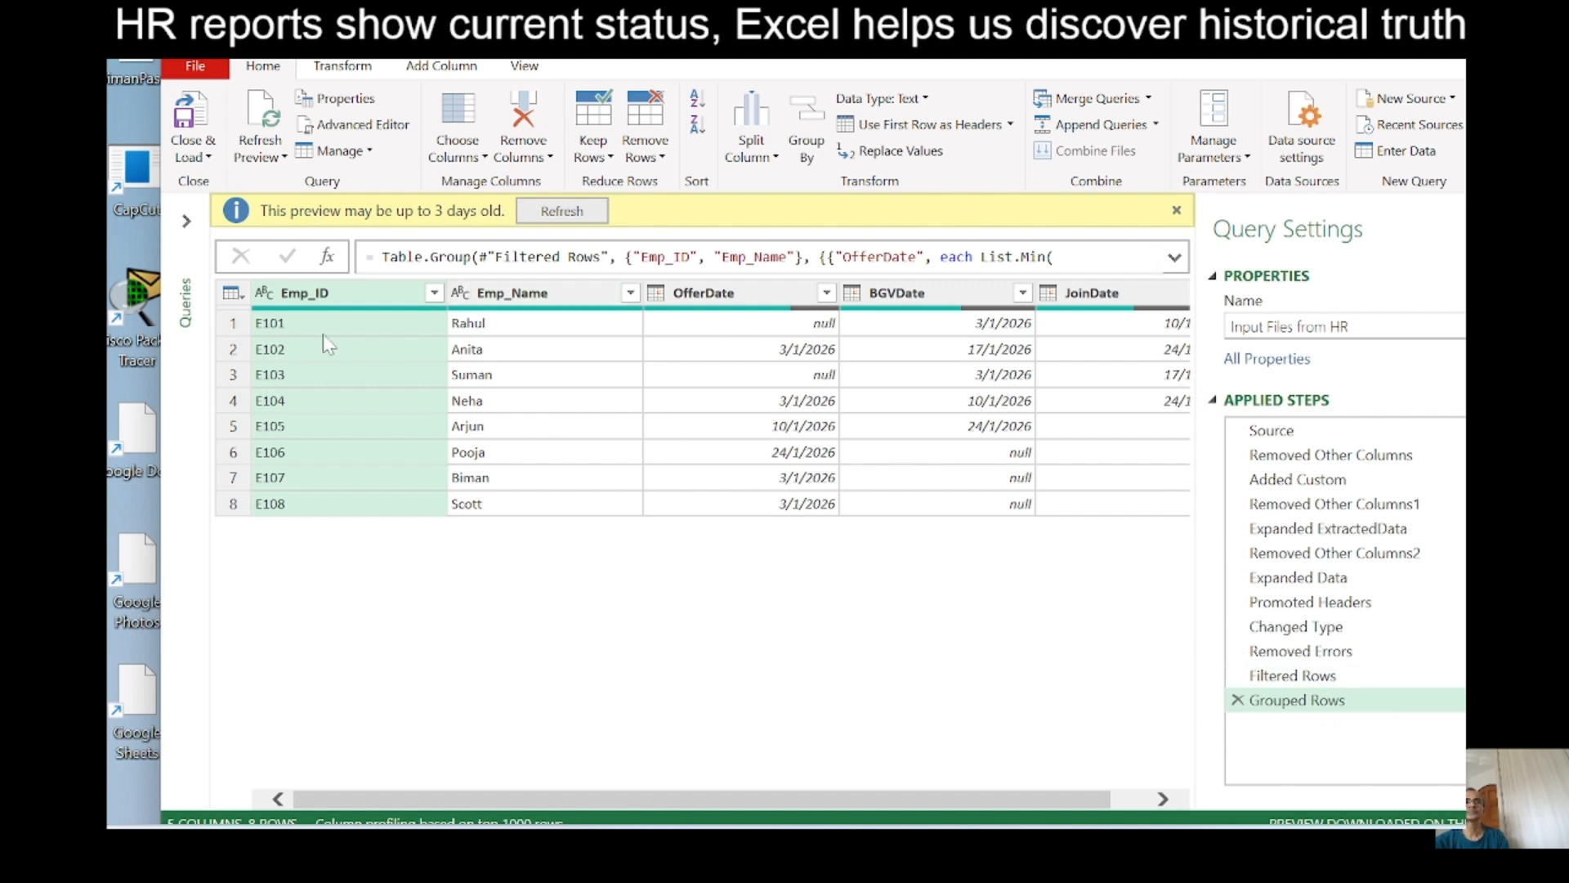
click(208, 157)
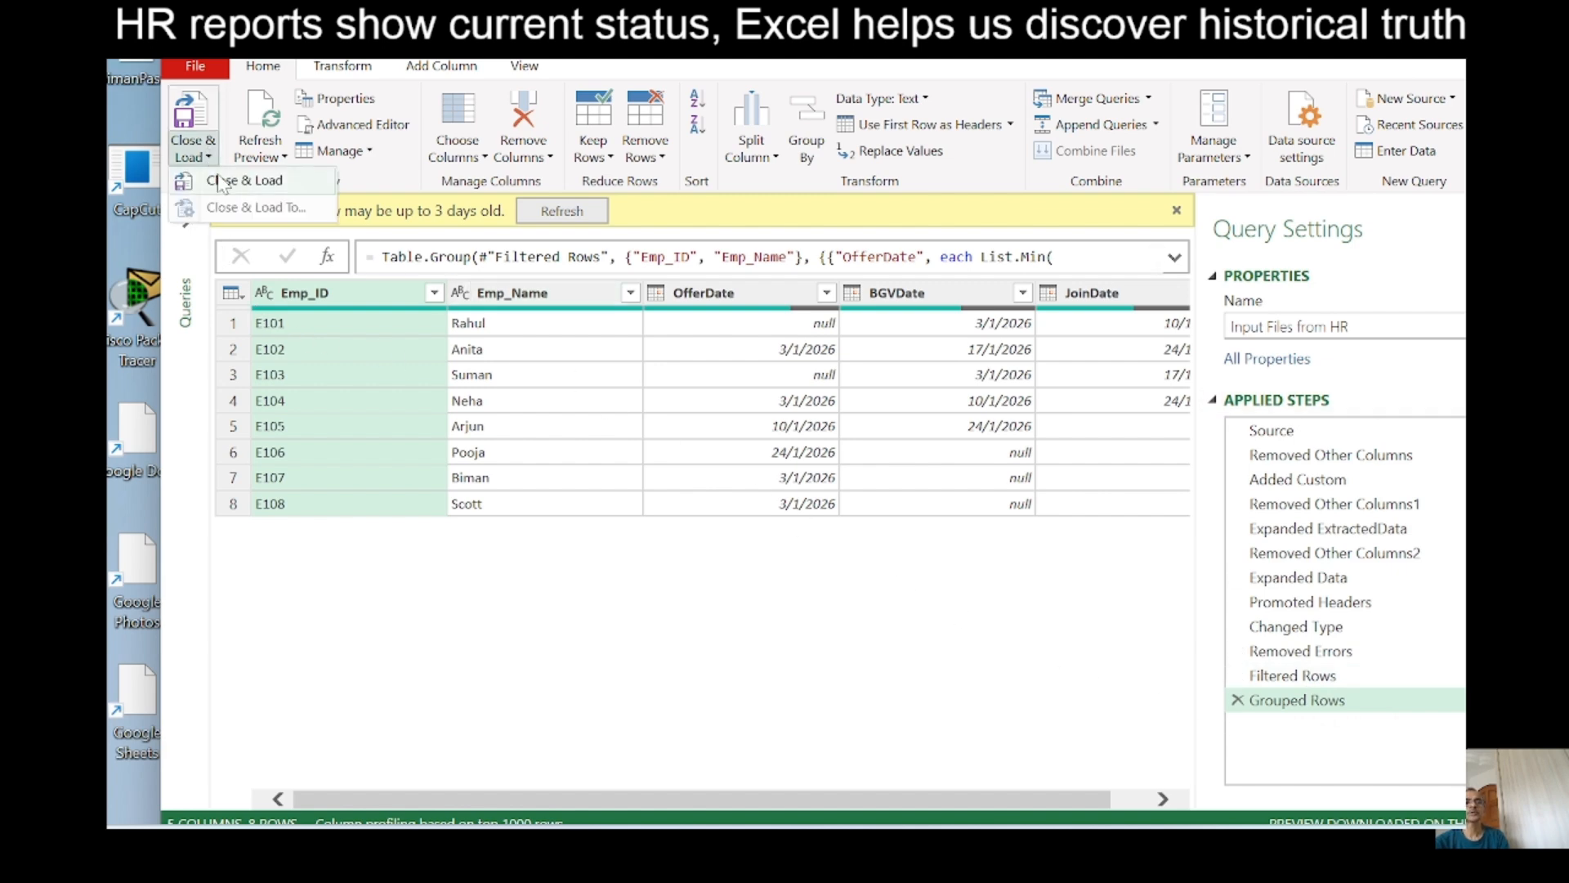
click(219, 172)
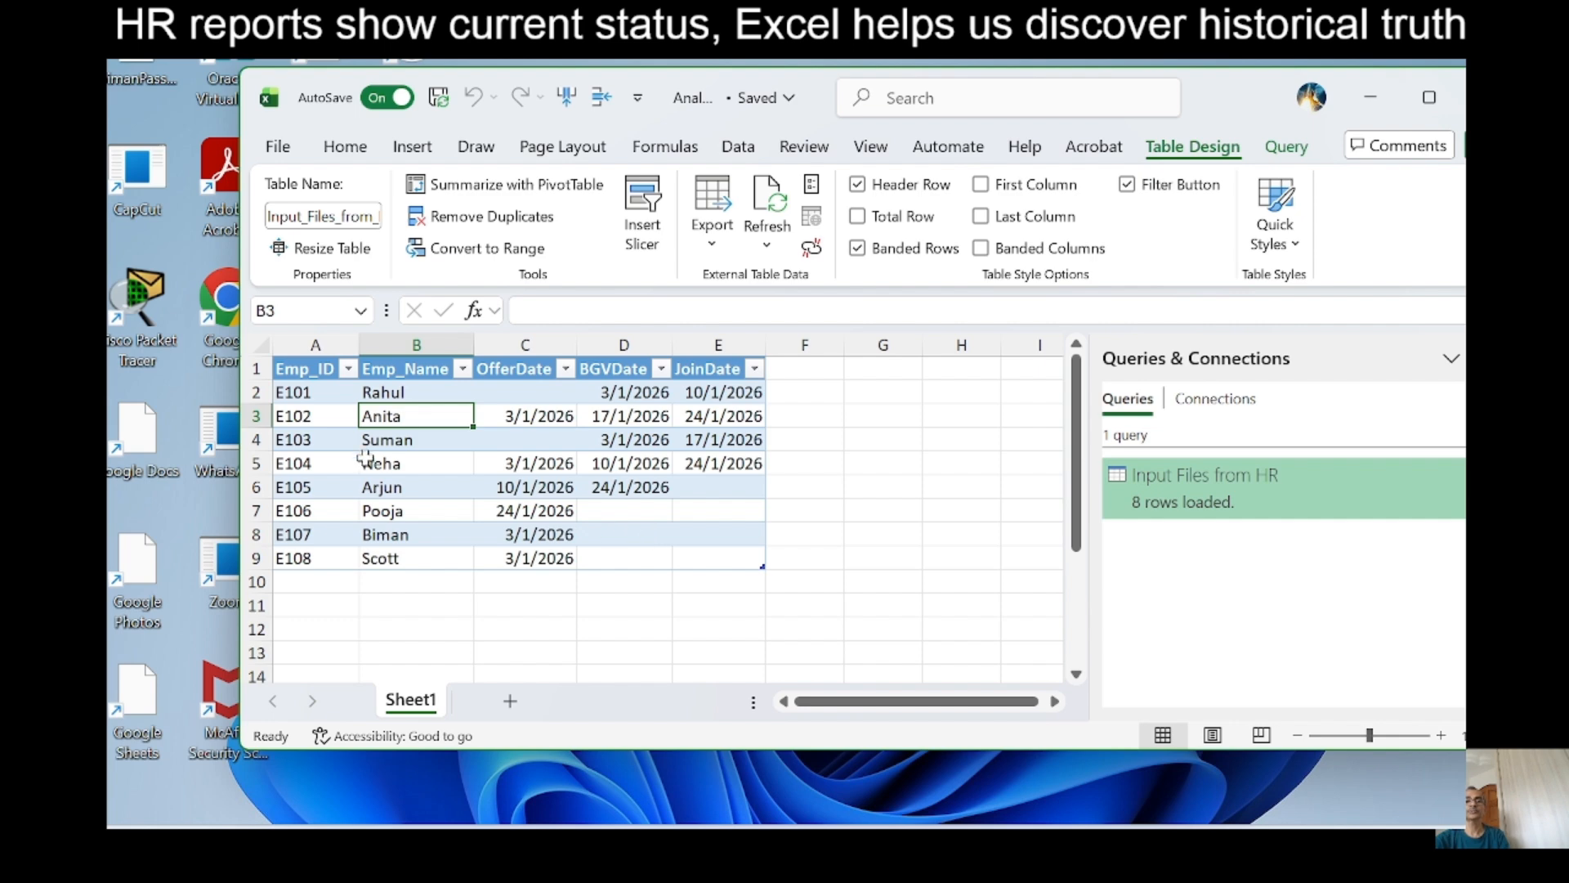
Examine the offer, background check and joining dates of employees E101 and E102 in the loaded table.
click(386, 396)
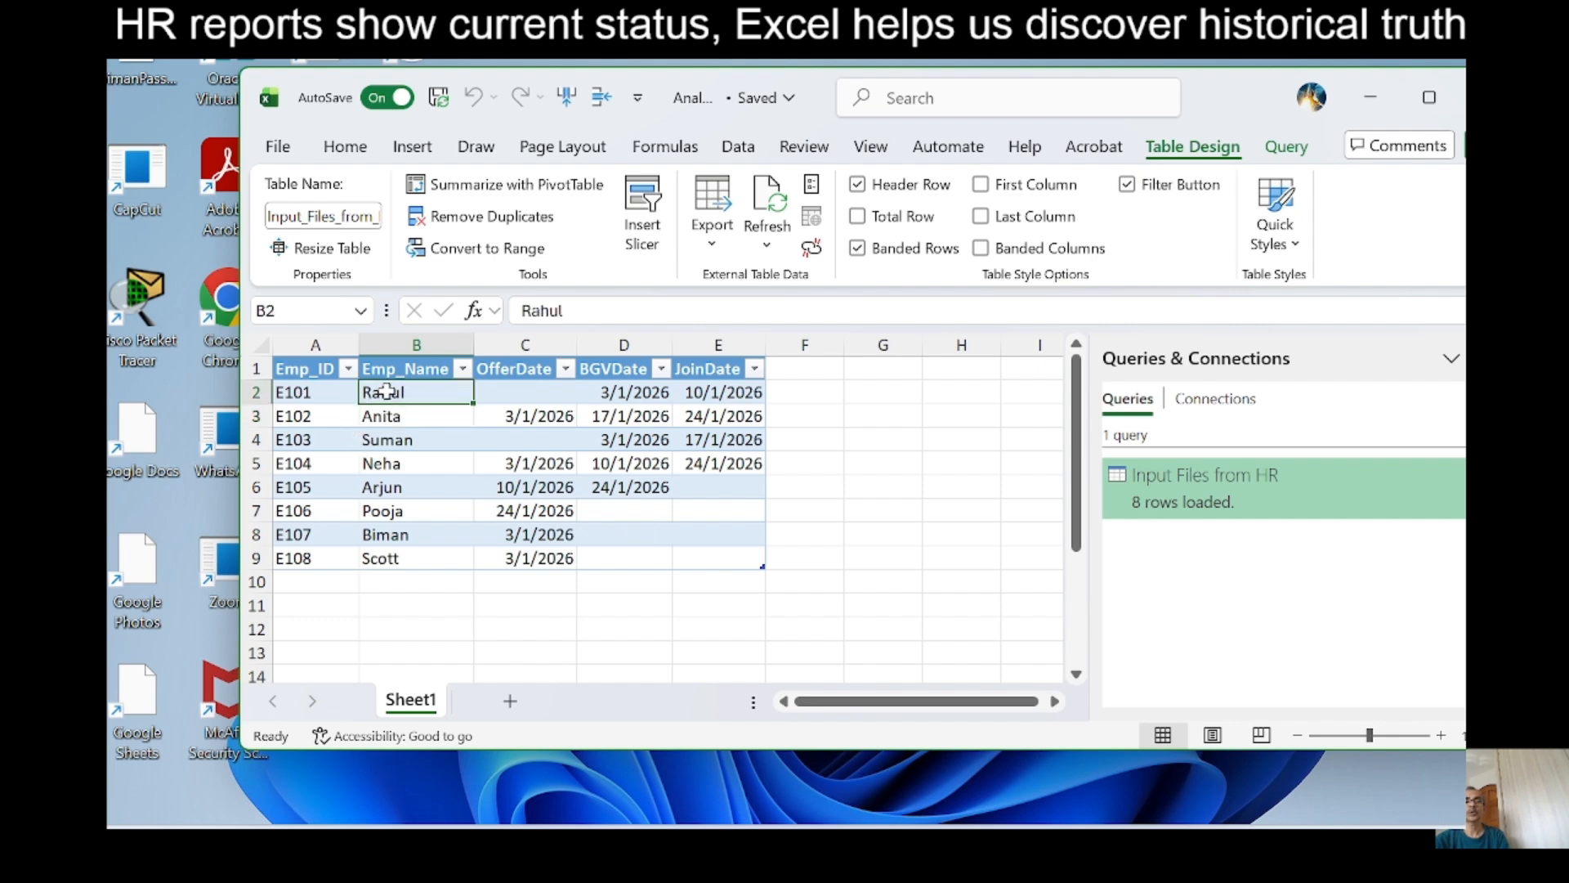
click(388, 415)
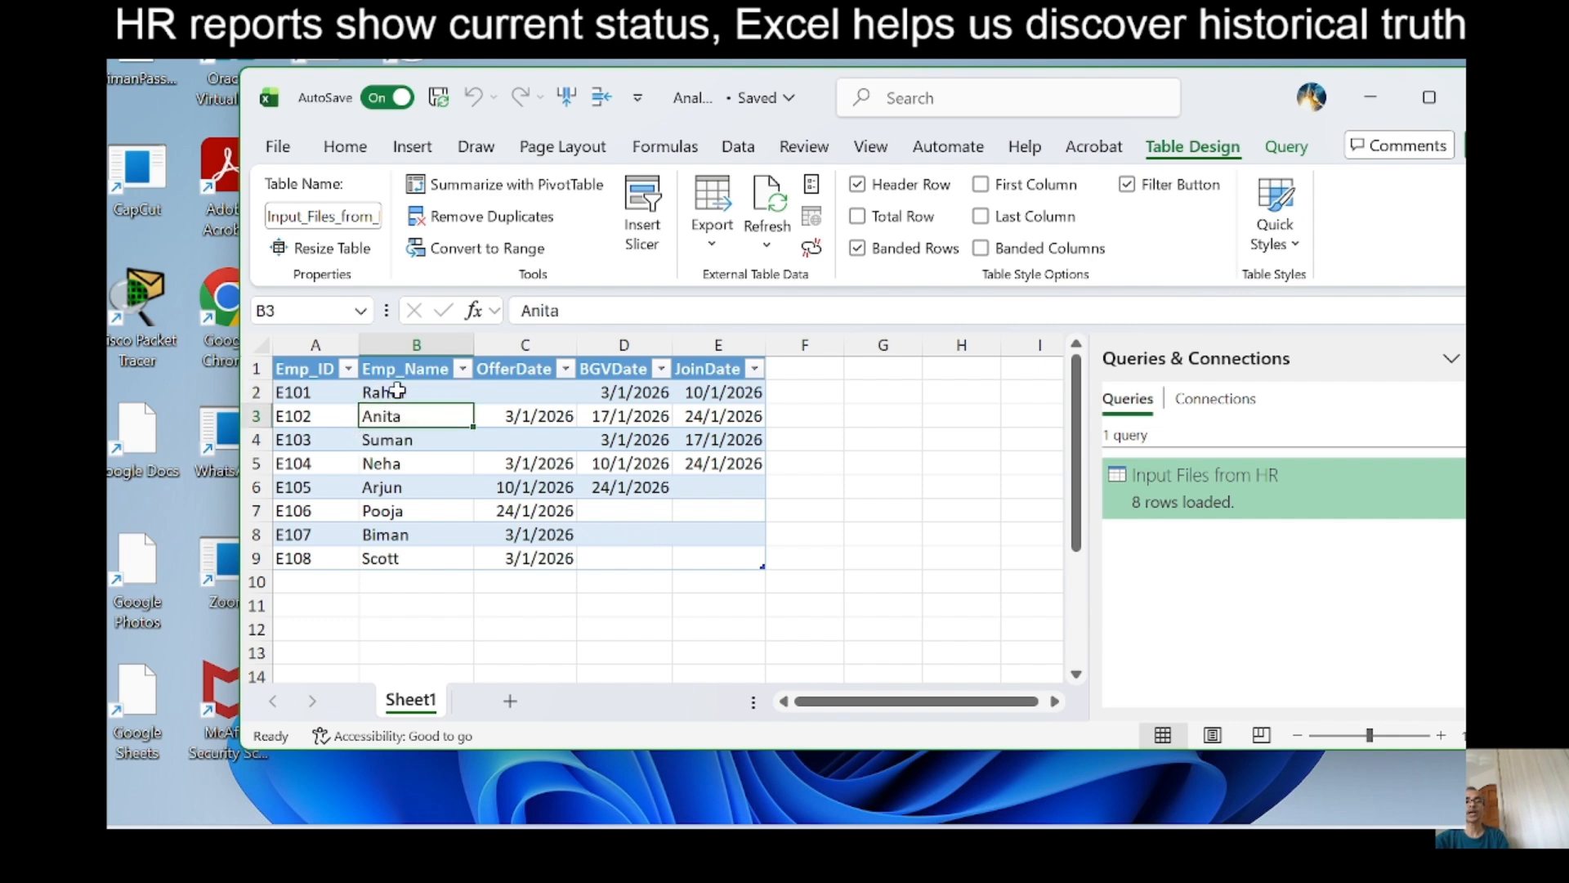
click(398, 389)
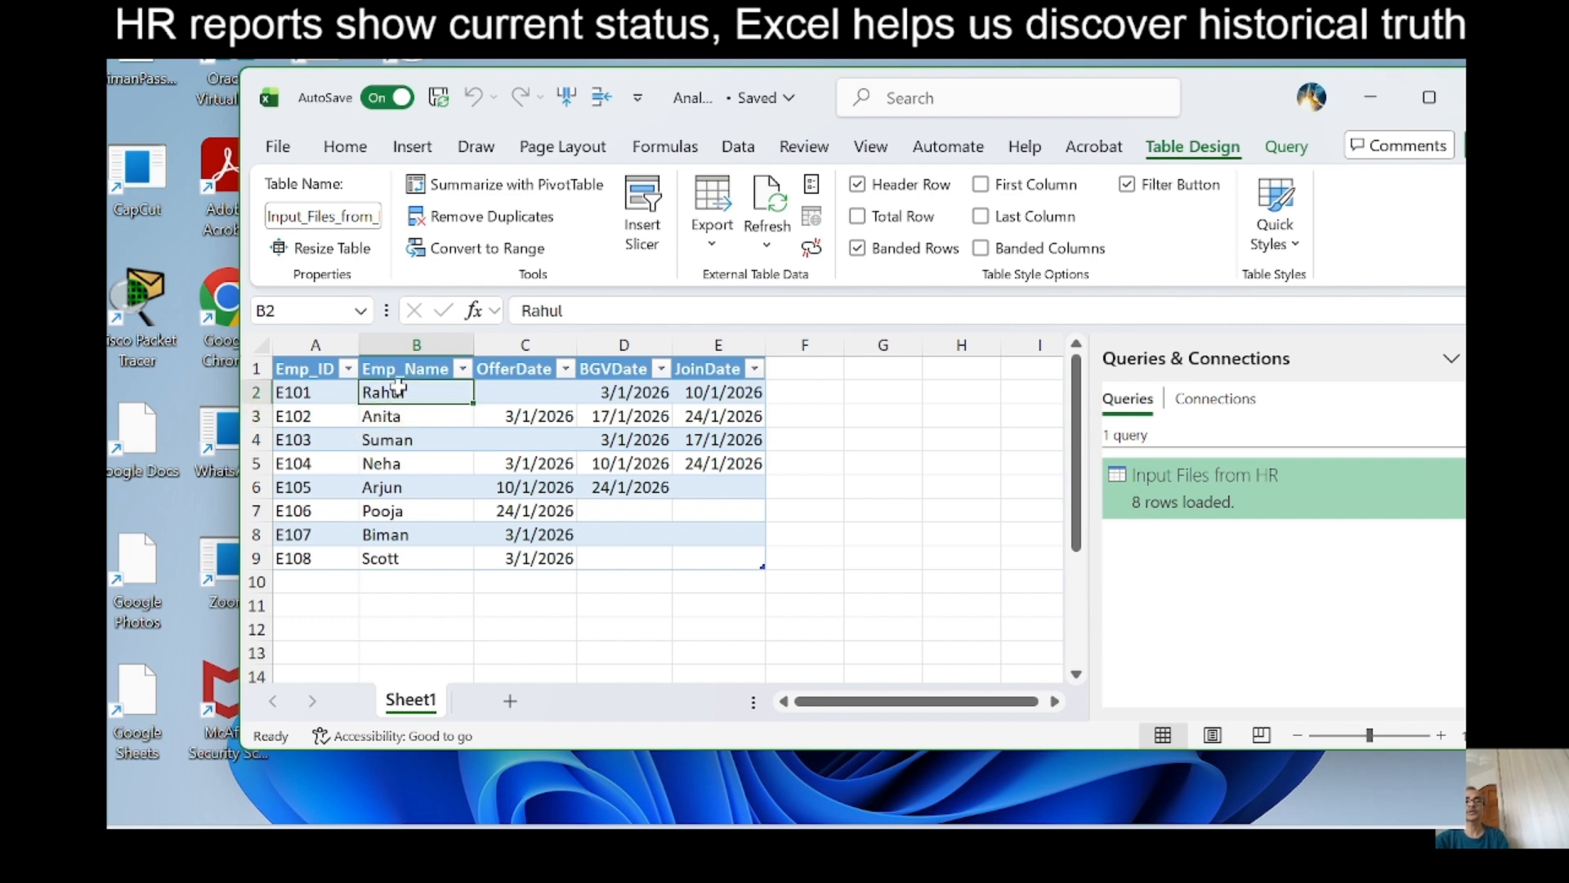
click(637, 396)
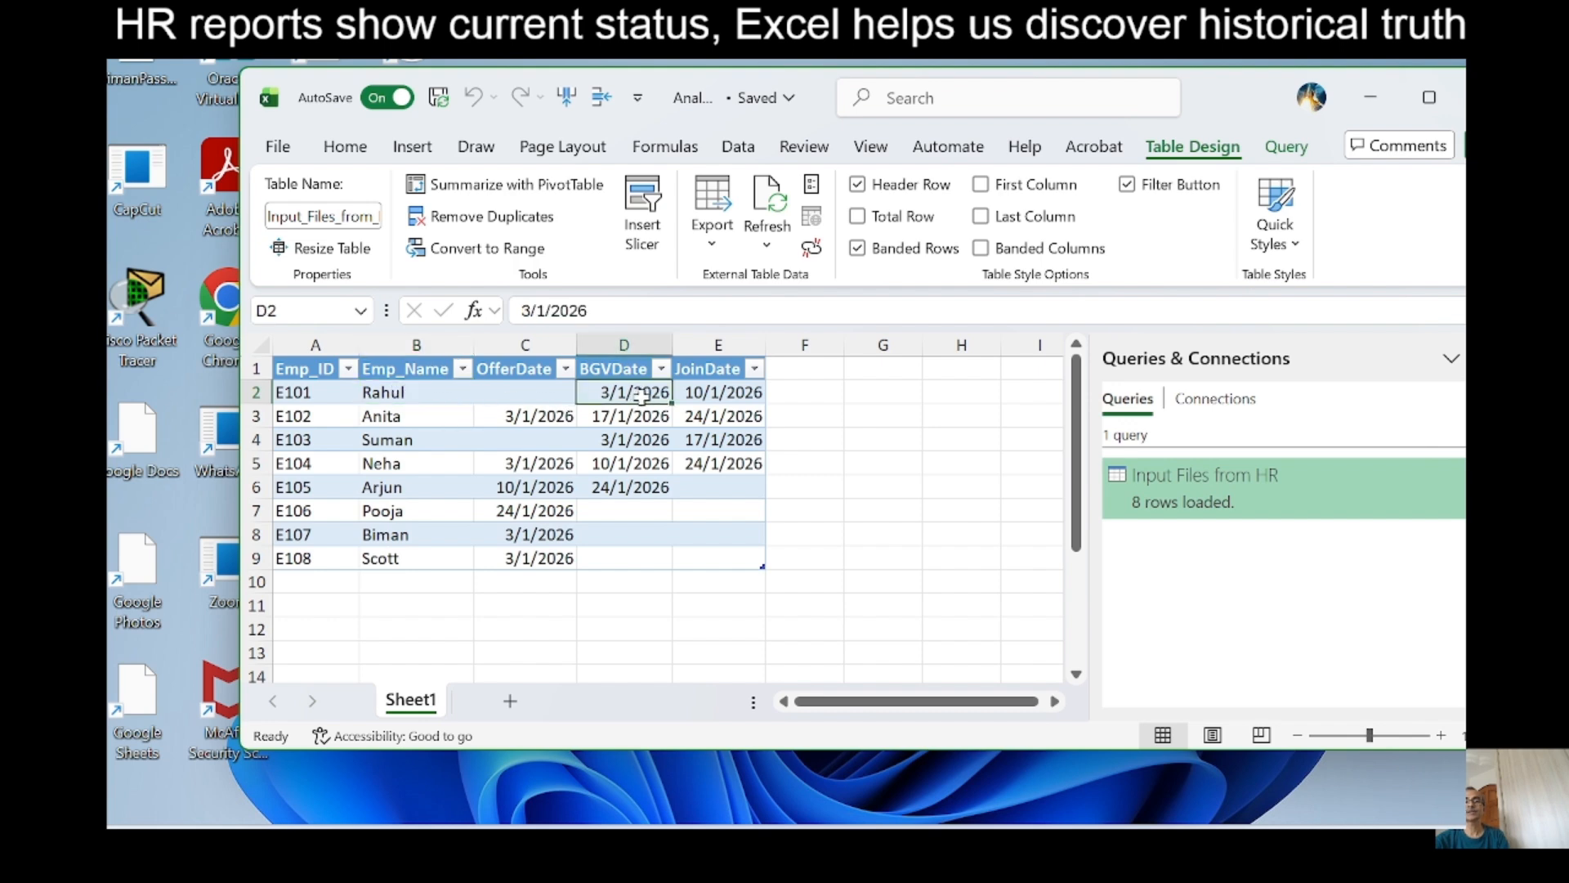
click(716, 390)
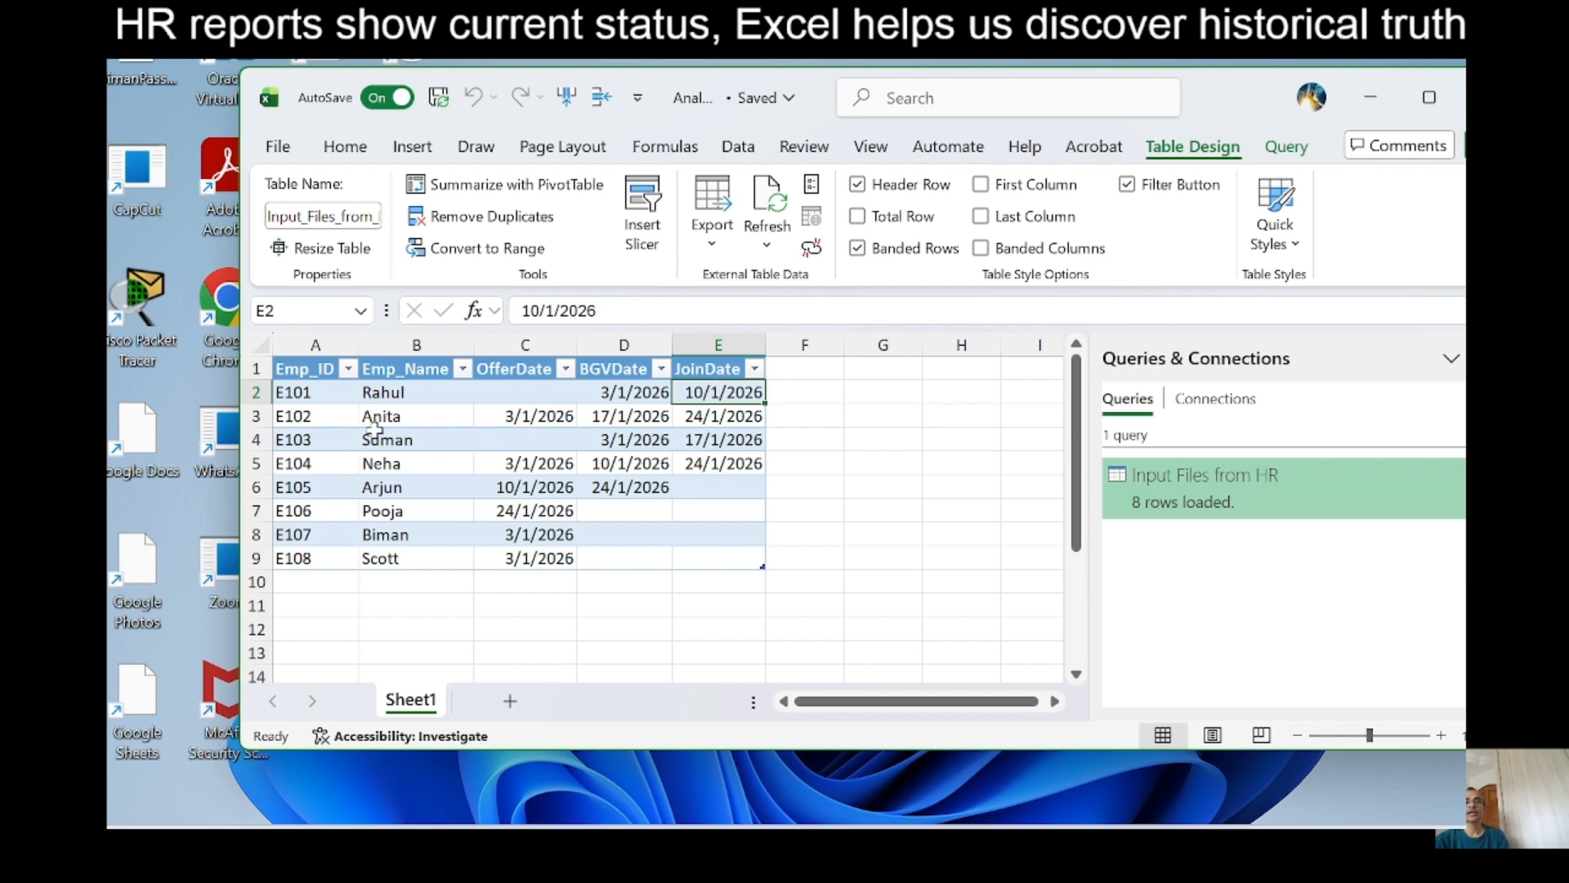
click(533, 419)
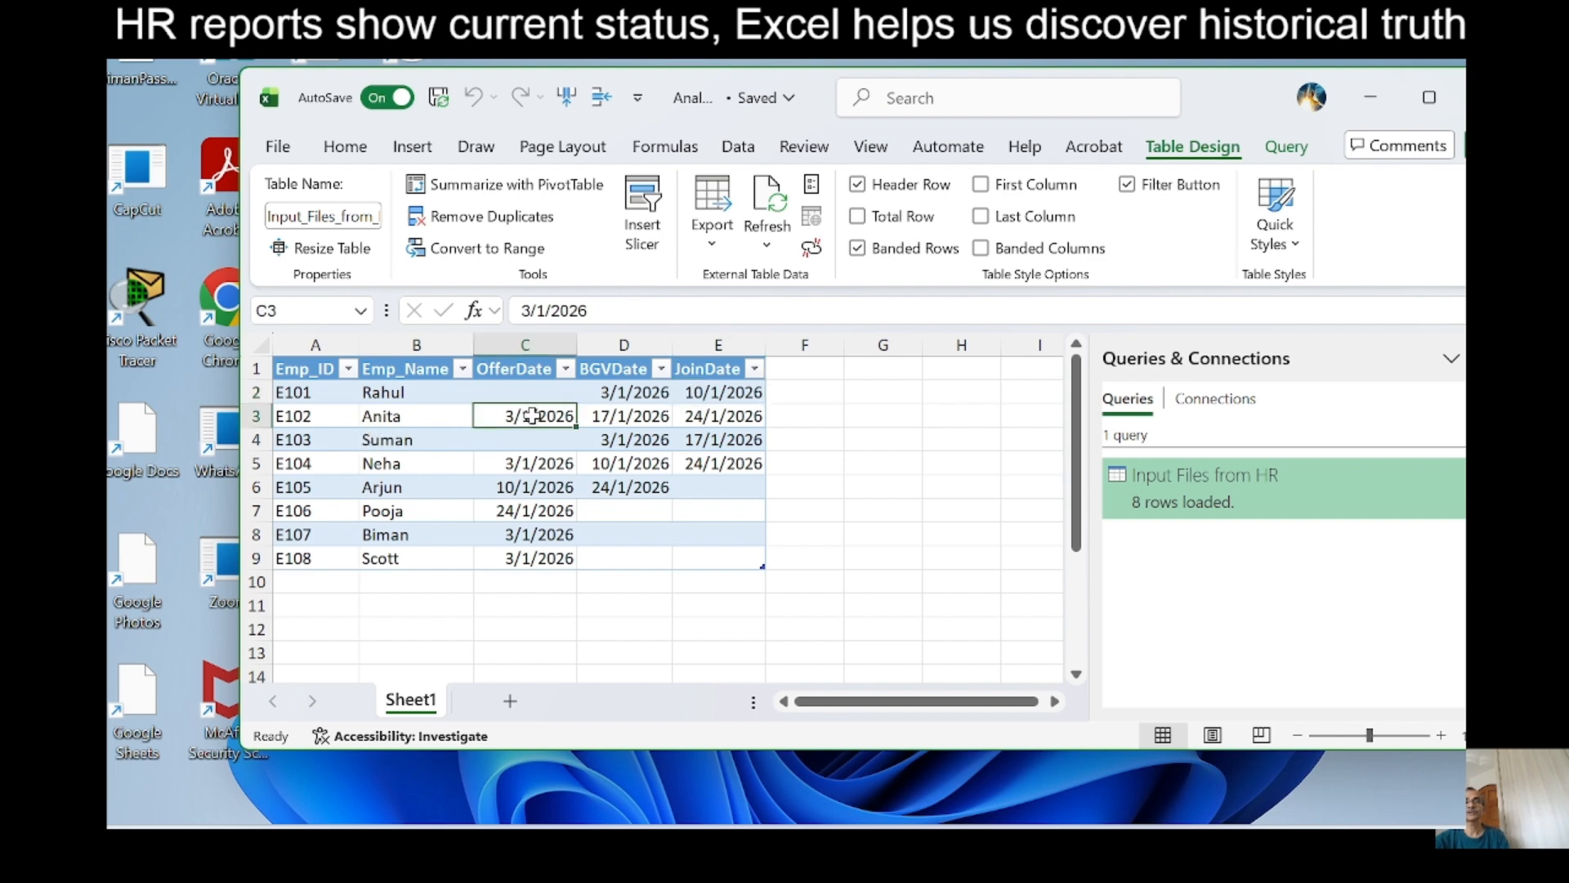
click(610, 417)
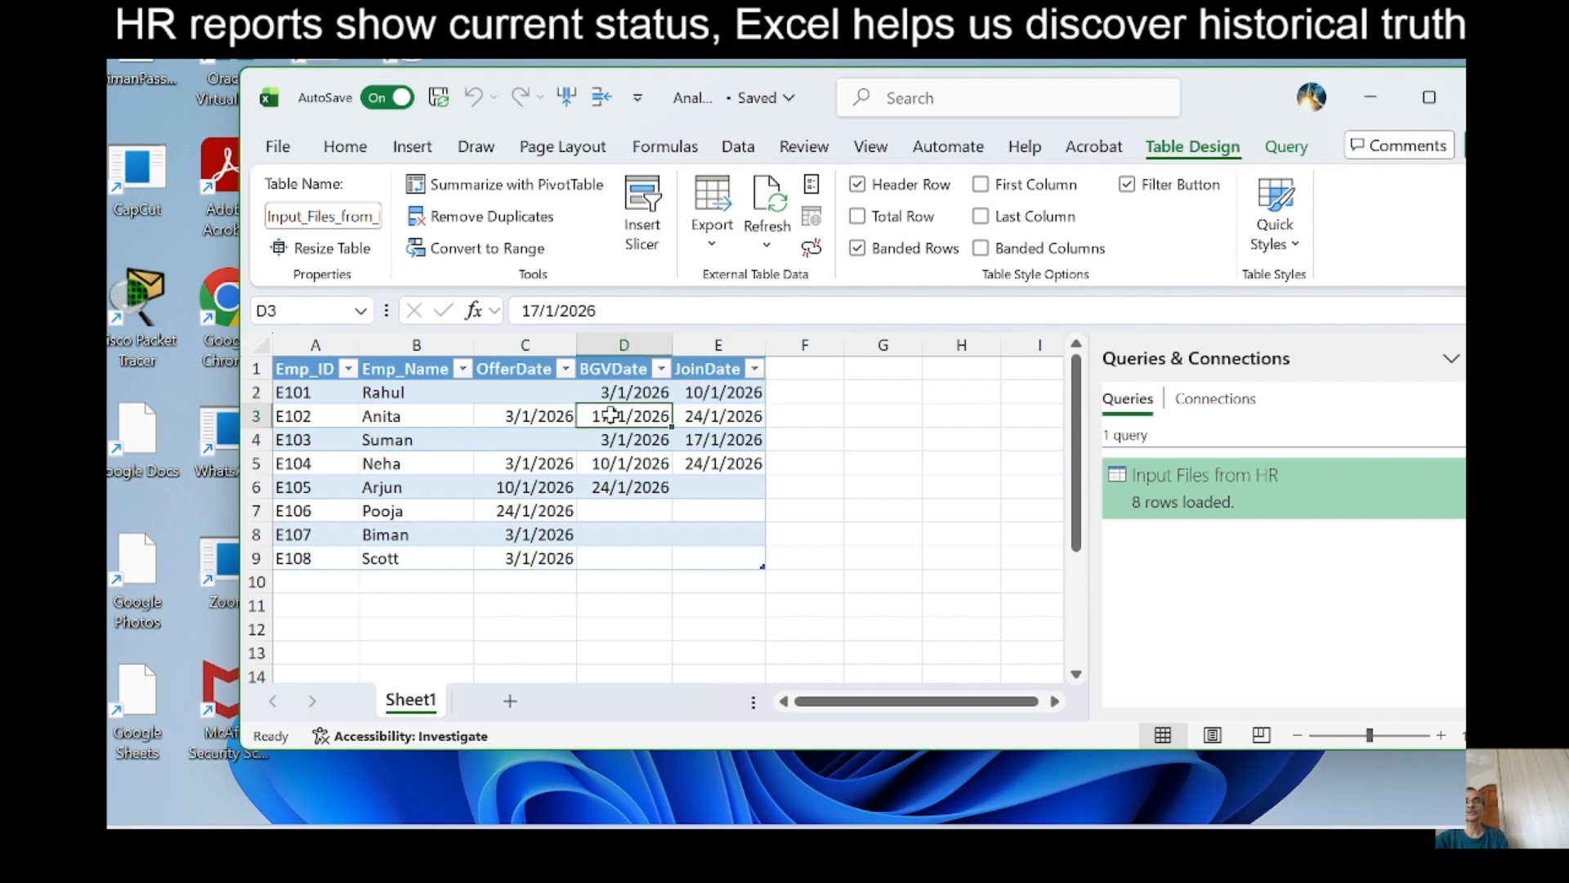
click(694, 414)
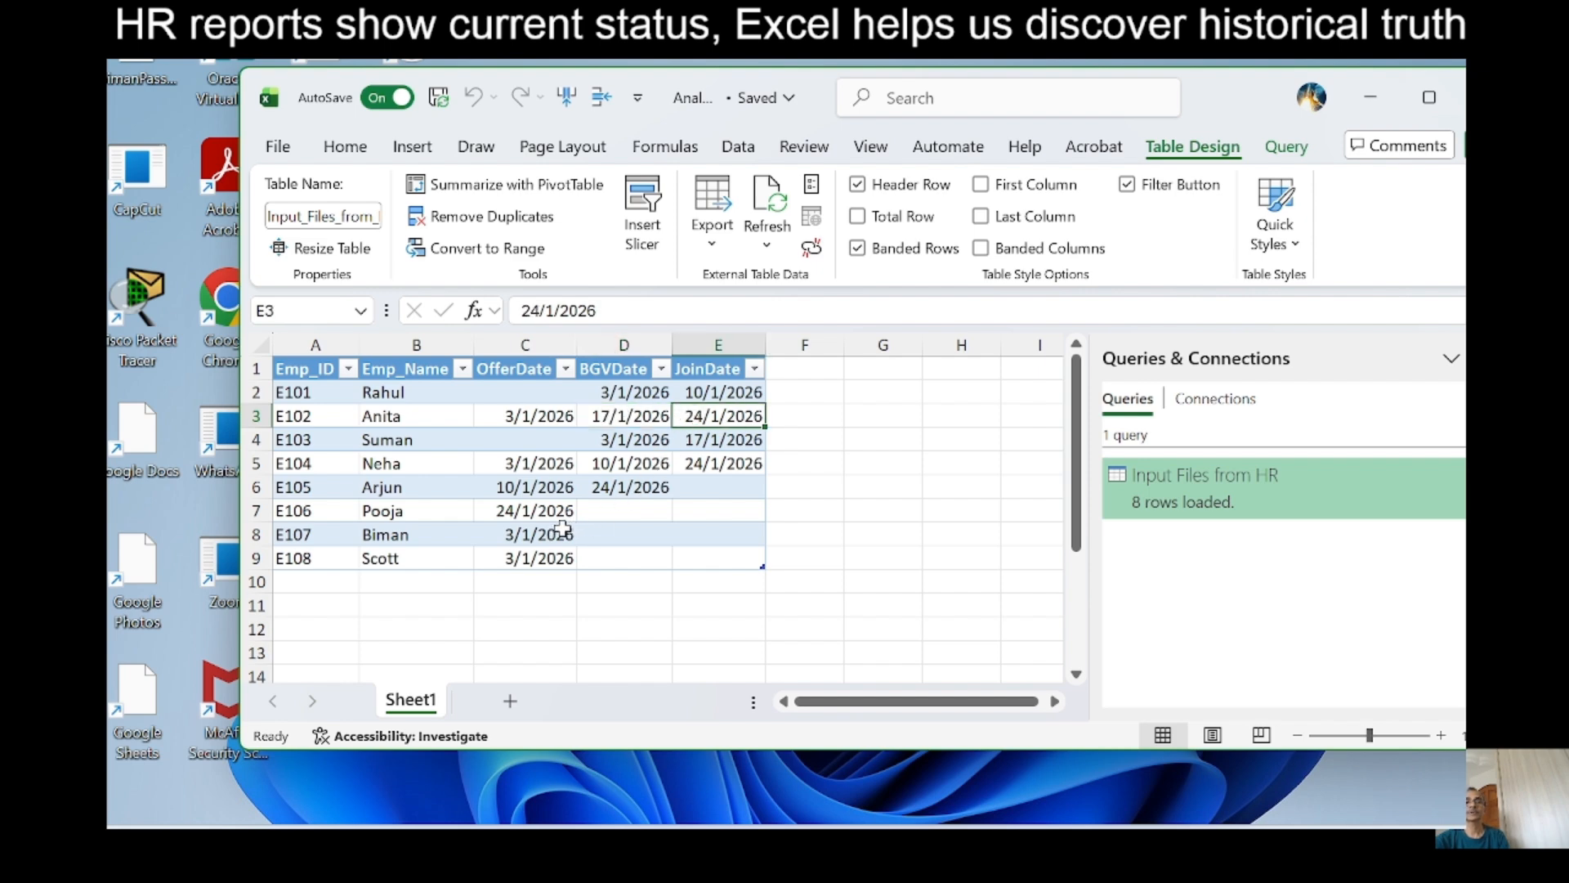